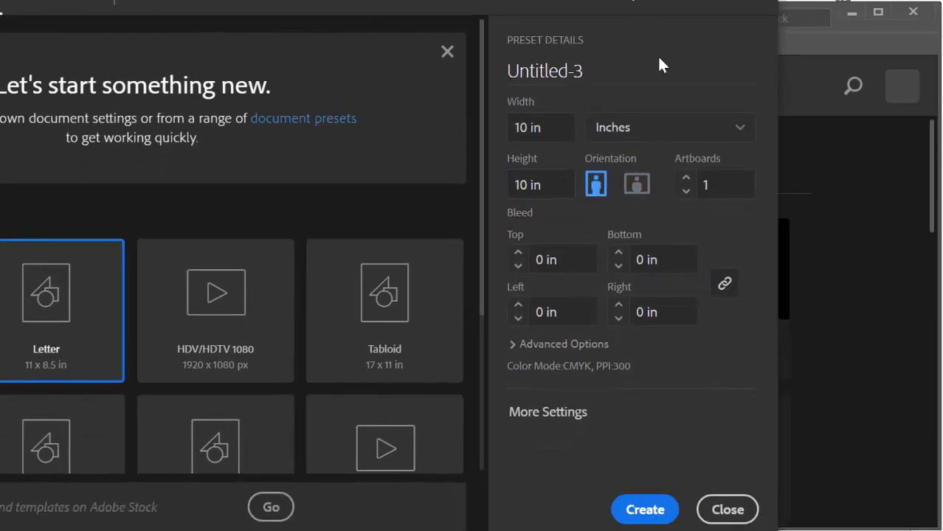
Step: Create a new 10 × 10 in document with one artboard
{"action": "left_click", "coordinate": [659, 505]}
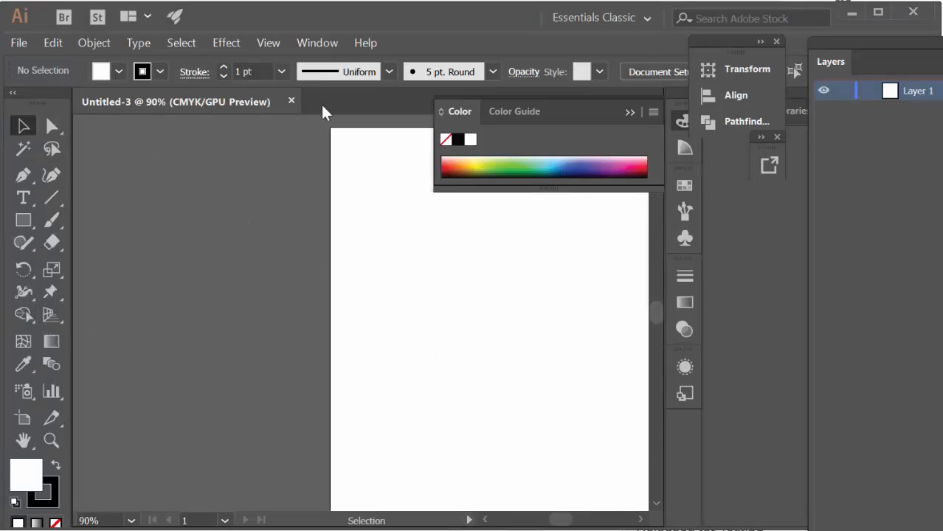
Step: Paste the copied black Apple logo image into the document
{"action": "right_click", "coordinate": [380, 289]}
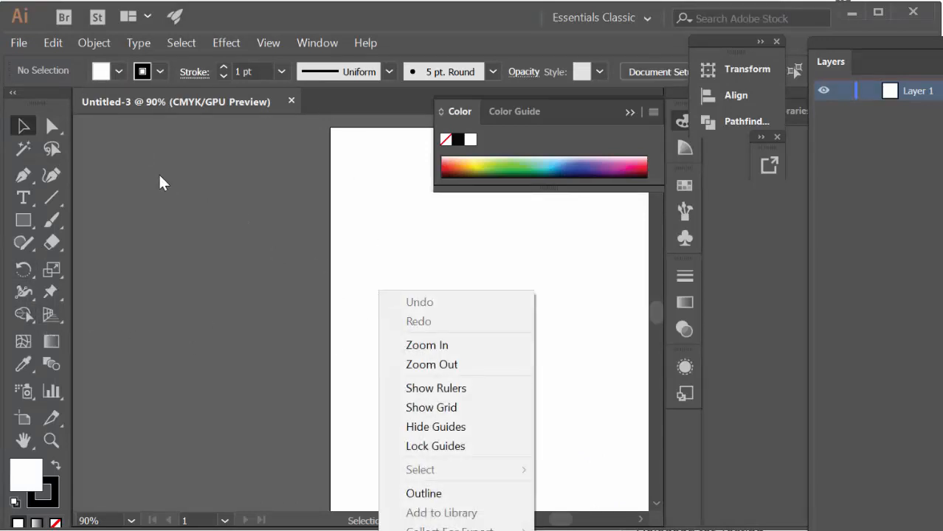
{"action": "left_click", "coordinate": [53, 43]}
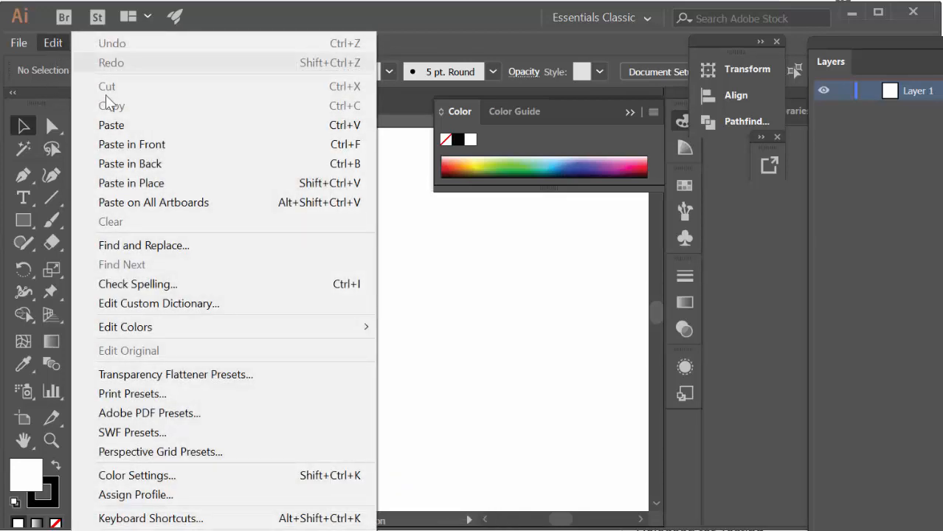
{"action": "left_click", "coordinate": [115, 124]}
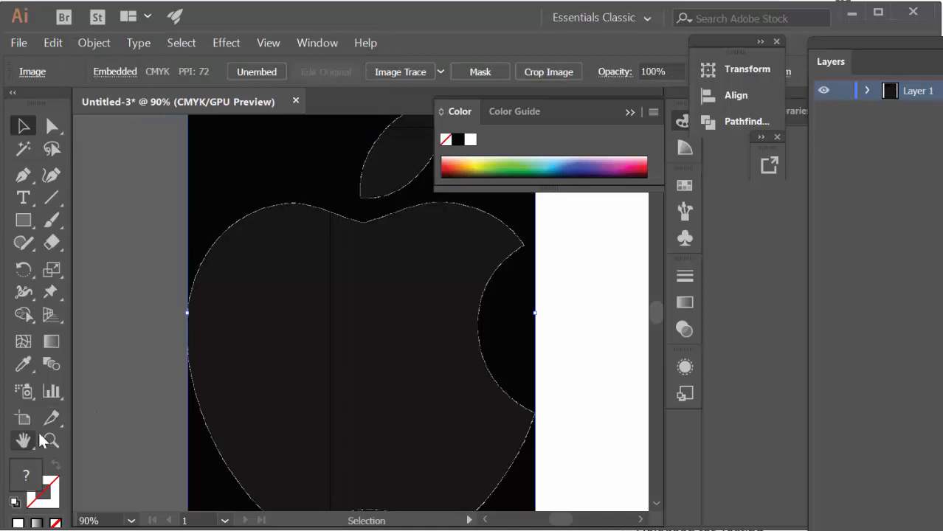
Step: Reset the Essentials Classic workspace to clear the floating panels covering the canvas
{"action": "left_click", "coordinate": [630, 111]}
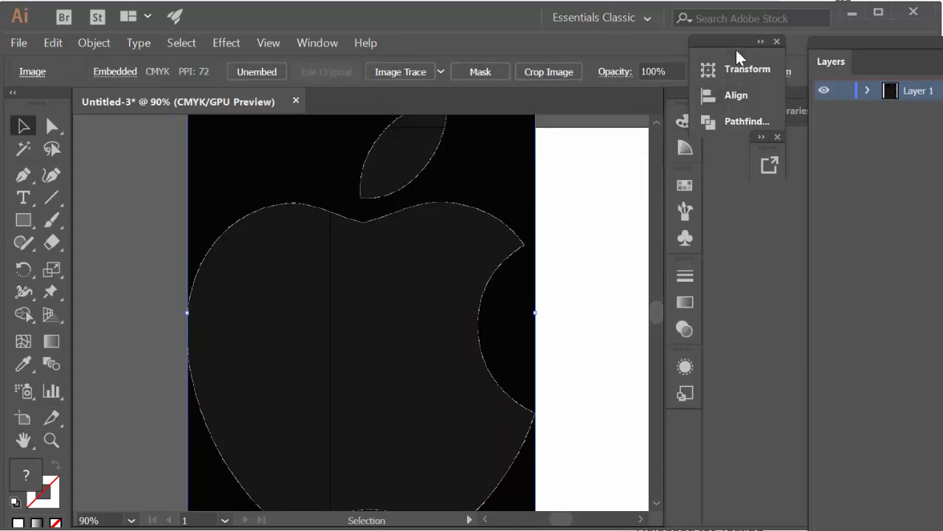
{"action": "left_click_drag", "start_coordinate": [878, 44], "coordinate": [444, 76]}
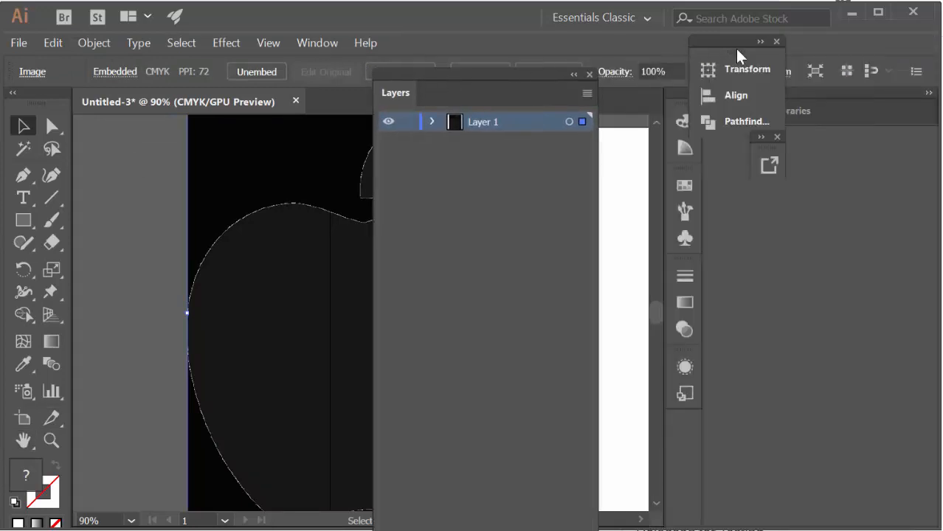
{"action": "left_click_drag", "start_coordinate": [737, 55], "coordinate": [691, 143]}
{"action": "left_click", "coordinate": [318, 44]}
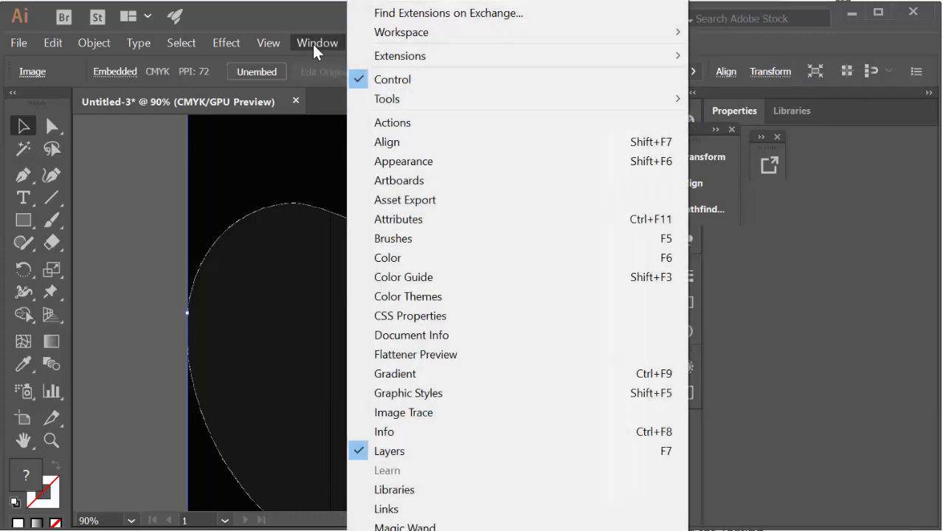
{"action": "mouse_move", "coordinate": [396, 32]}
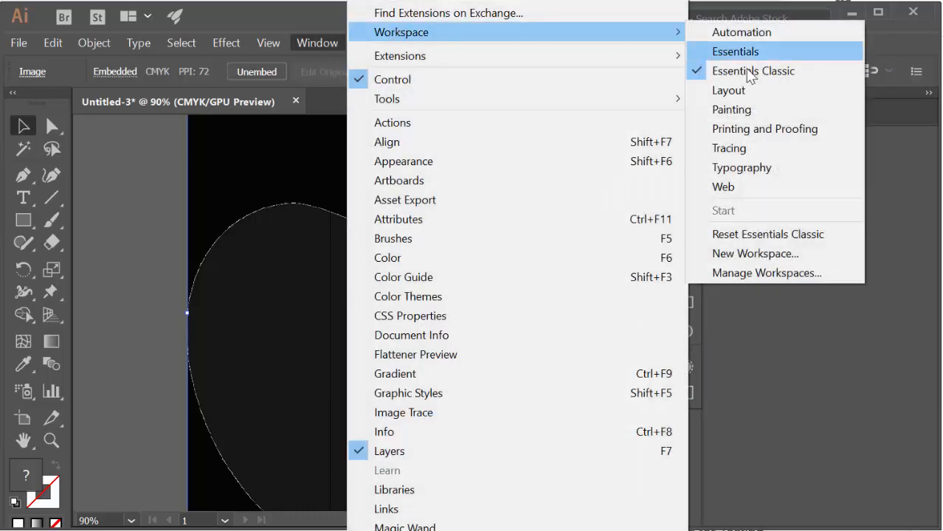
{"action": "left_click", "coordinate": [749, 234]}
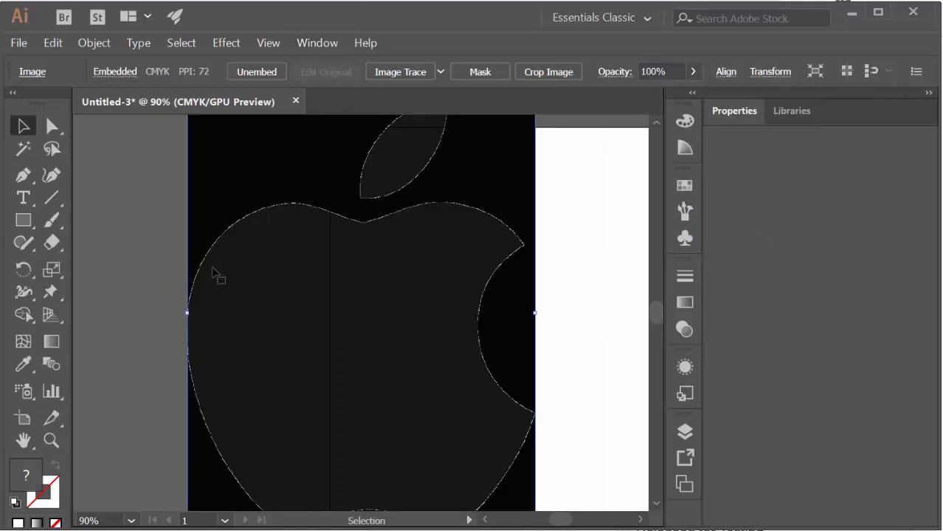
Step: Move the black Apple logo image fully across onto the artboard, close to its left edge
{"action": "left_click_drag", "start_coordinate": [294, 304], "coordinate": [443, 332]}
{"action": "scroll", "coordinate": [443, 332], "scroll_direction": "down", "scroll_amount": 3}
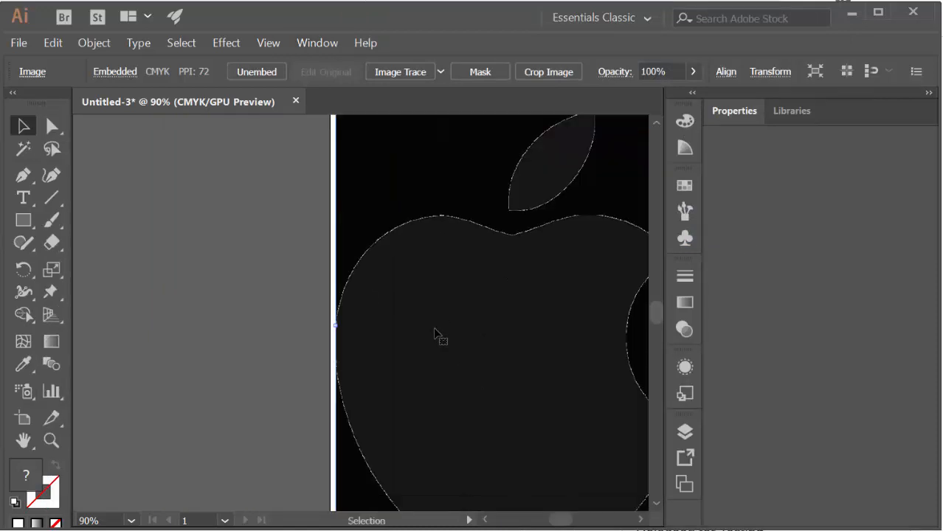
Step: Collapse the Properties and Libraries dock to icons to widen the canvas
{"action": "left_click", "coordinate": [692, 93]}
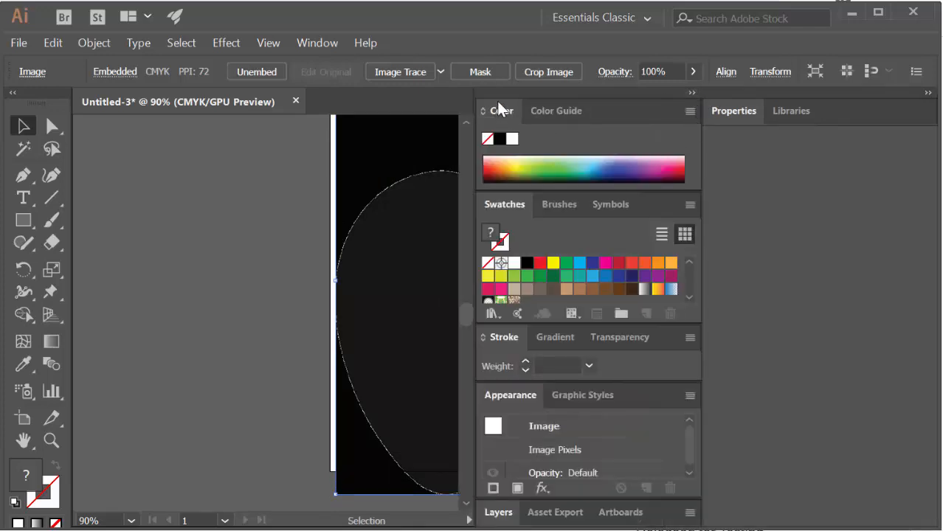
{"action": "left_click", "coordinate": [691, 93]}
{"action": "left_click", "coordinate": [928, 93]}
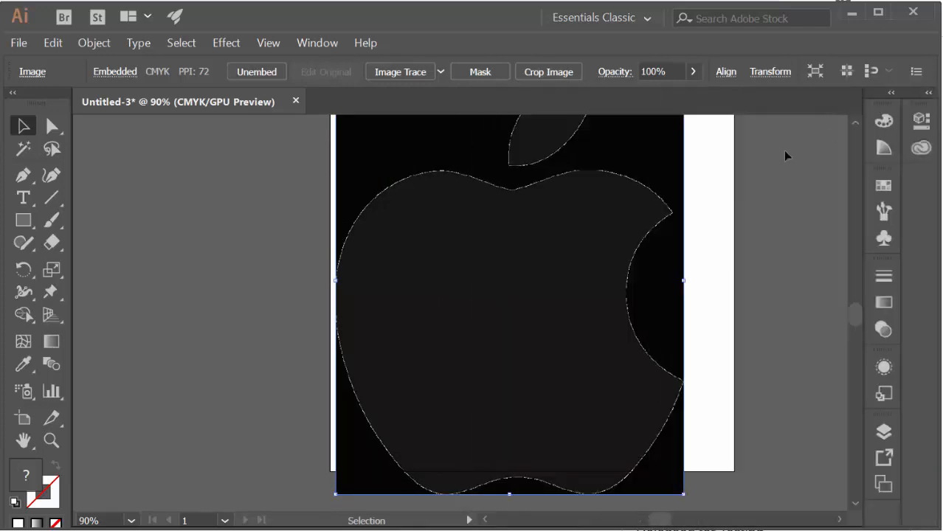
Step: Delete the black Apple logo image from the artboard
{"action": "scroll", "coordinate": [653, 251], "scroll_direction": "up", "scroll_amount": 1}
{"action": "scroll", "coordinate": [653, 250], "scroll_direction": "up", "scroll_amount": 2}
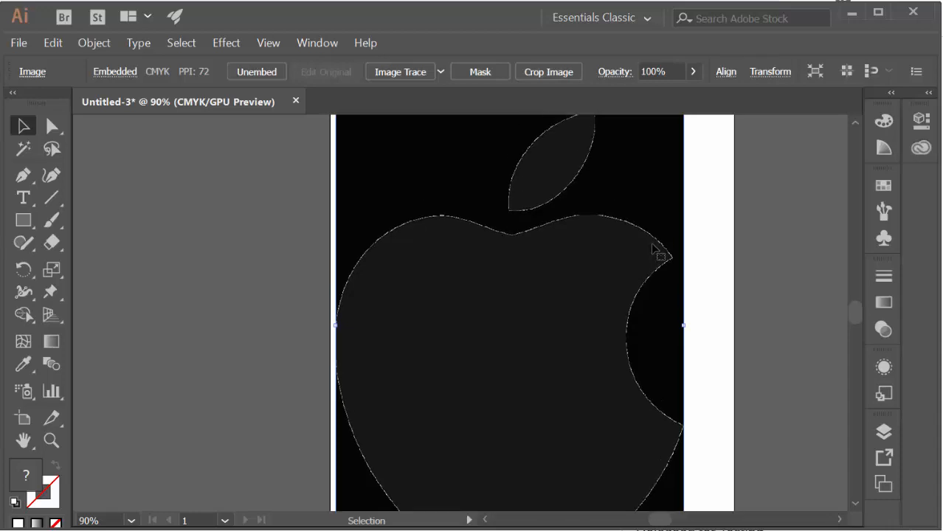
{"action": "scroll", "coordinate": [653, 251], "scroll_direction": "up", "scroll_amount": 4}
{"action": "scroll", "coordinate": [655, 249], "scroll_direction": "down", "scroll_amount": 2}
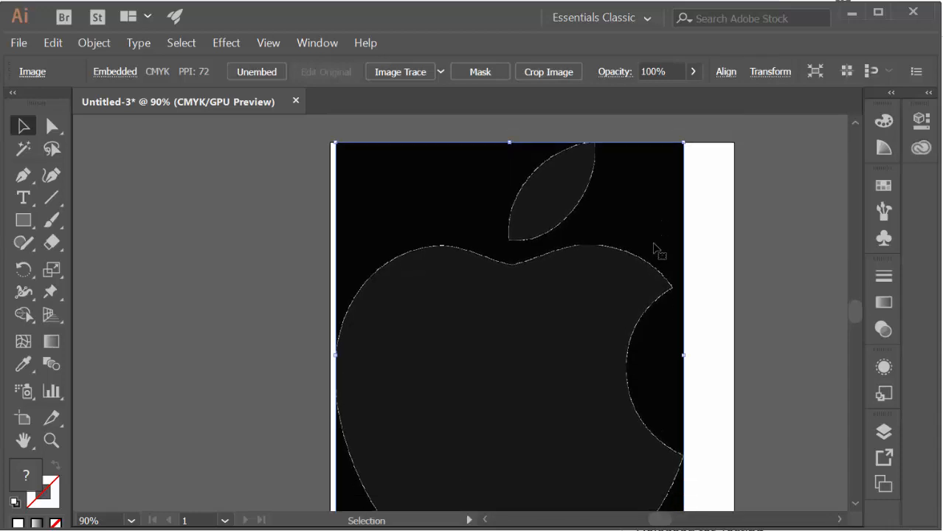
{"action": "left_click", "coordinate": [707, 235]}
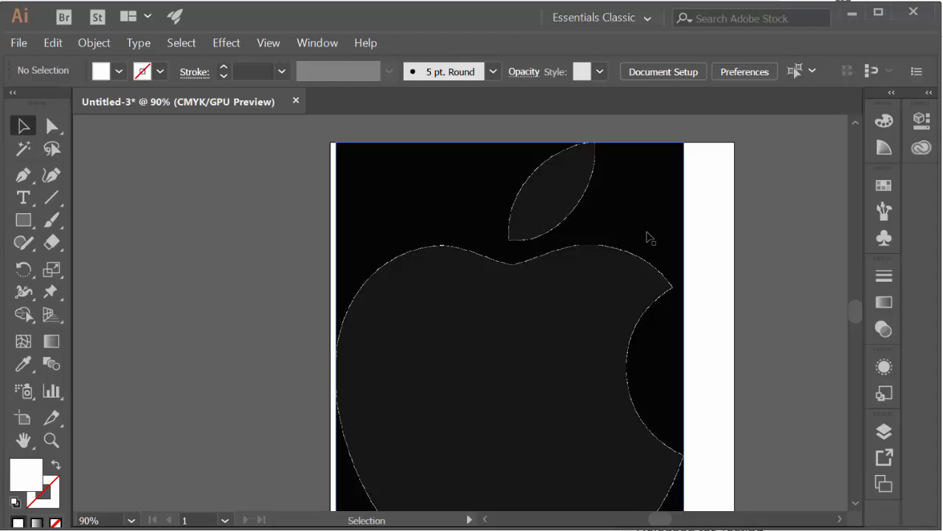
{"action": "left_click", "coordinate": [611, 291]}
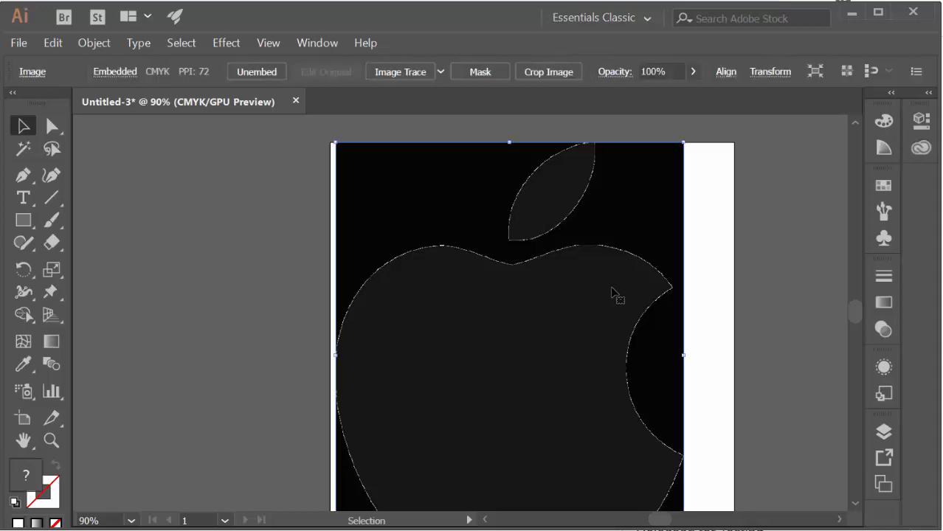
{"action": "key", "text": "Delete"}
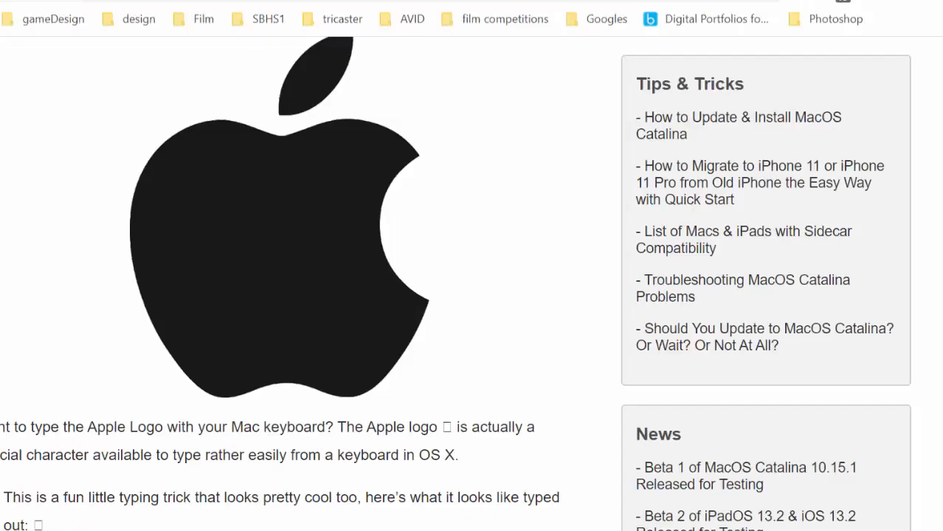
Step: In the browser, close the article page and copy the rainbow-striped Apple logo from the image search results
{"action": "key", "text": "ctrl+w"}
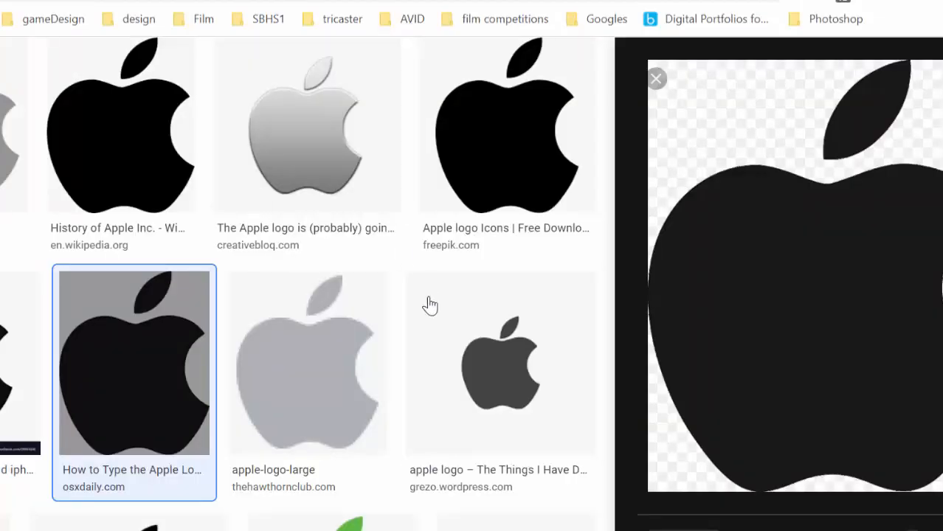
{"action": "scroll", "coordinate": [429, 297], "scroll_direction": "down", "scroll_amount": 4}
{"action": "scroll", "coordinate": [429, 306], "scroll_direction": "up", "scroll_amount": 3}
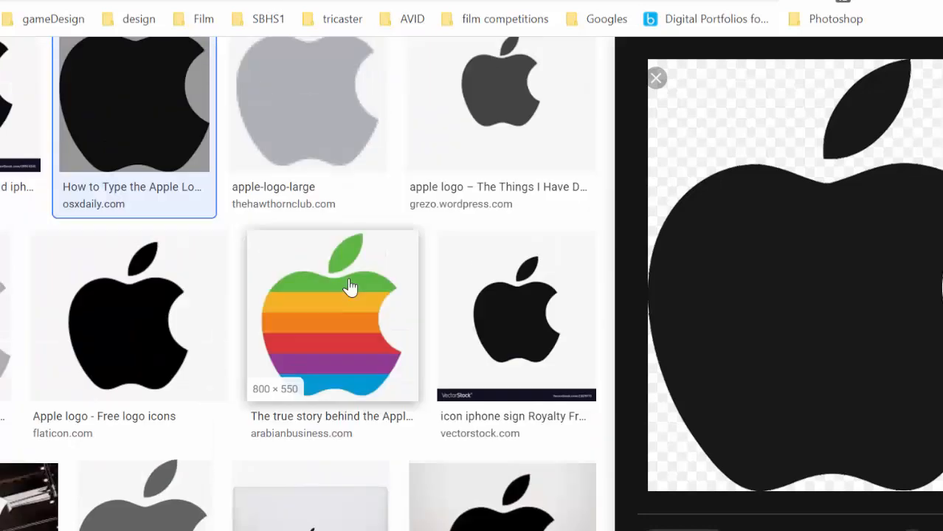
{"action": "left_click", "coordinate": [330, 332]}
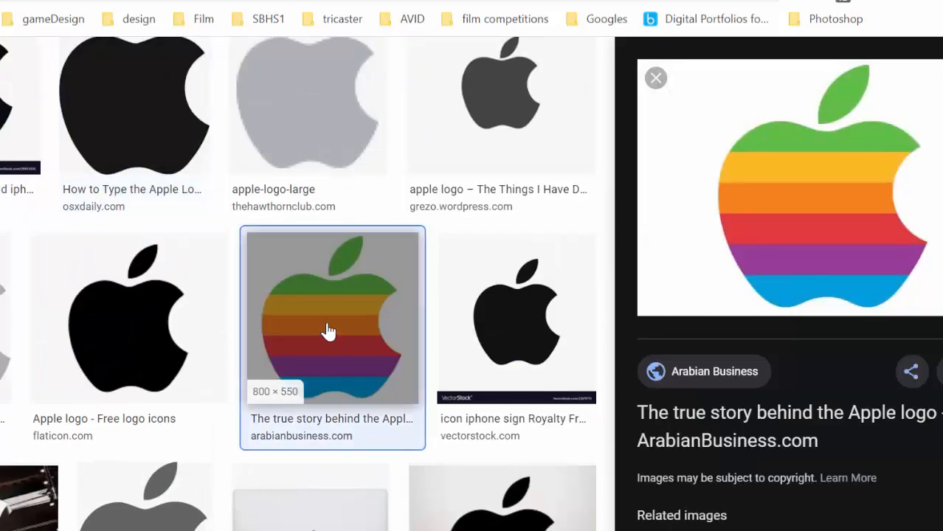
{"action": "right_click", "coordinate": [805, 221]}
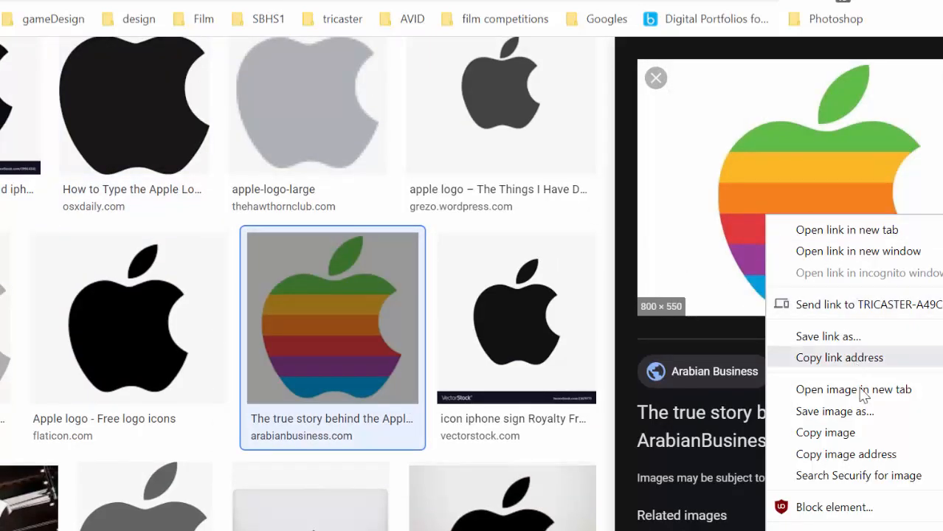
{"action": "left_click", "coordinate": [848, 432]}
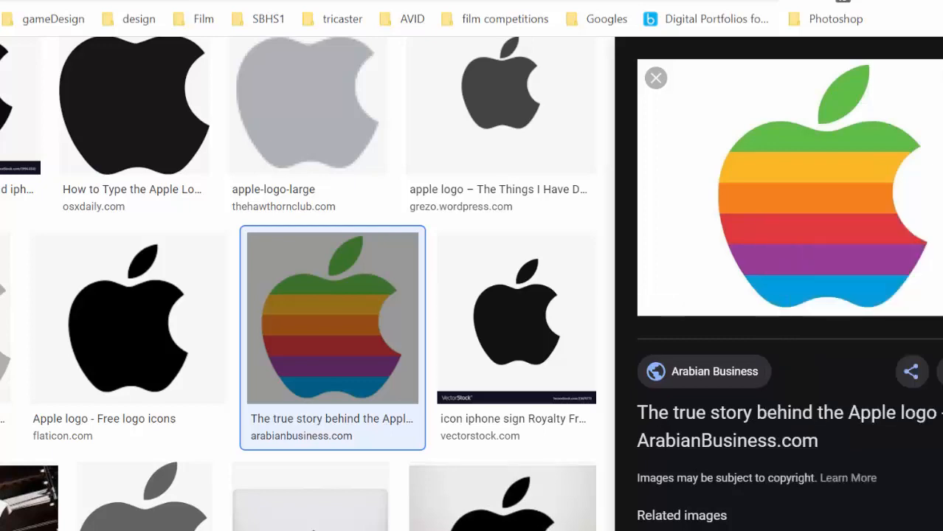
Step: Switch back to Illustrator, paste the rainbow Apple logo and centre it horizontally on the artboard
{"action": "key", "text": "alt+Tab"}
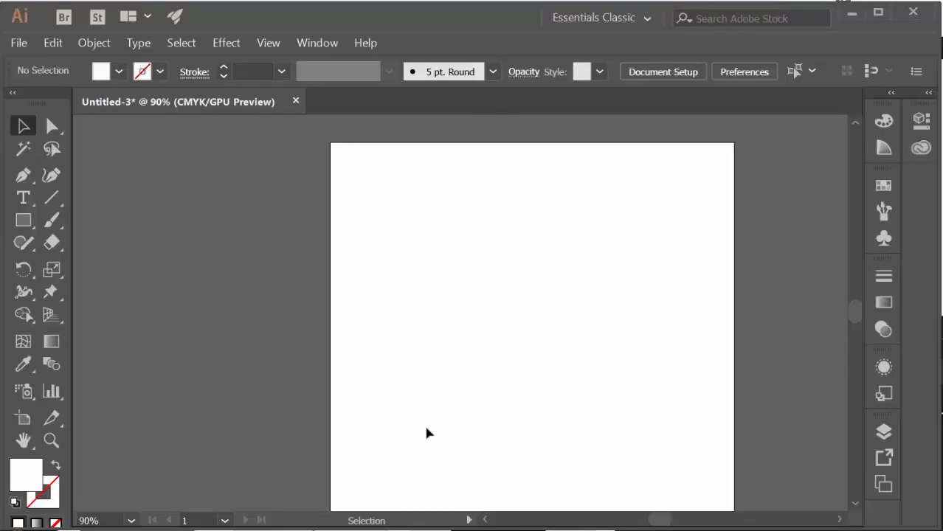
{"action": "key", "text": "ctrl+v"}
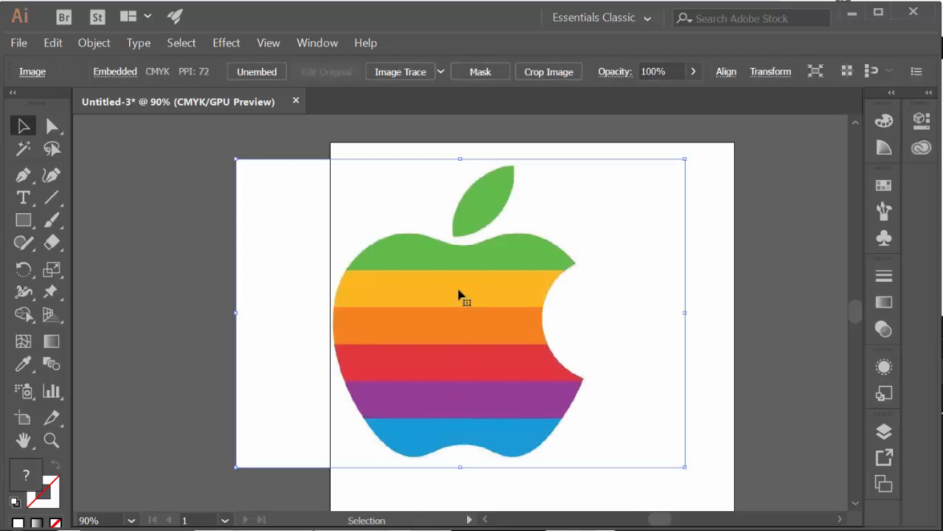
{"action": "left_click_drag", "start_coordinate": [451, 306], "coordinate": [518, 314]}
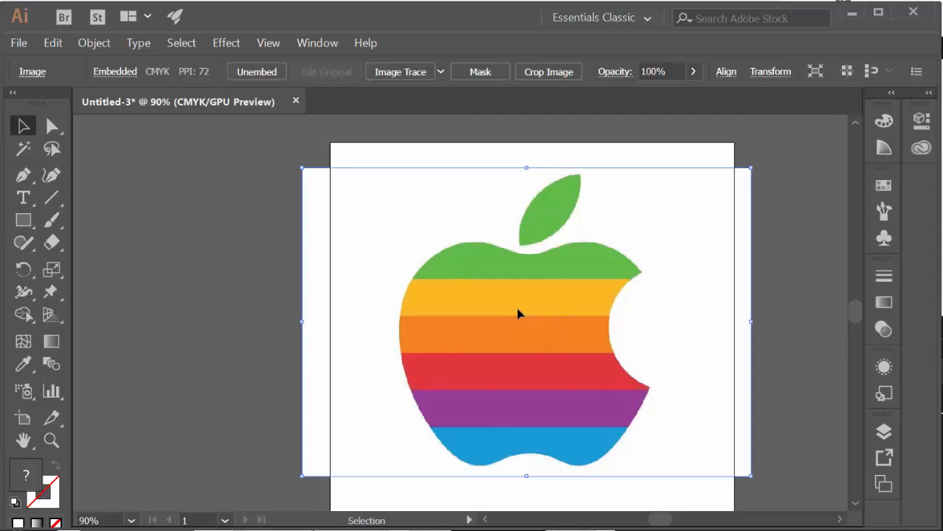
{"action": "left_click_drag", "start_coordinate": [523, 318], "coordinate": [530, 314]}
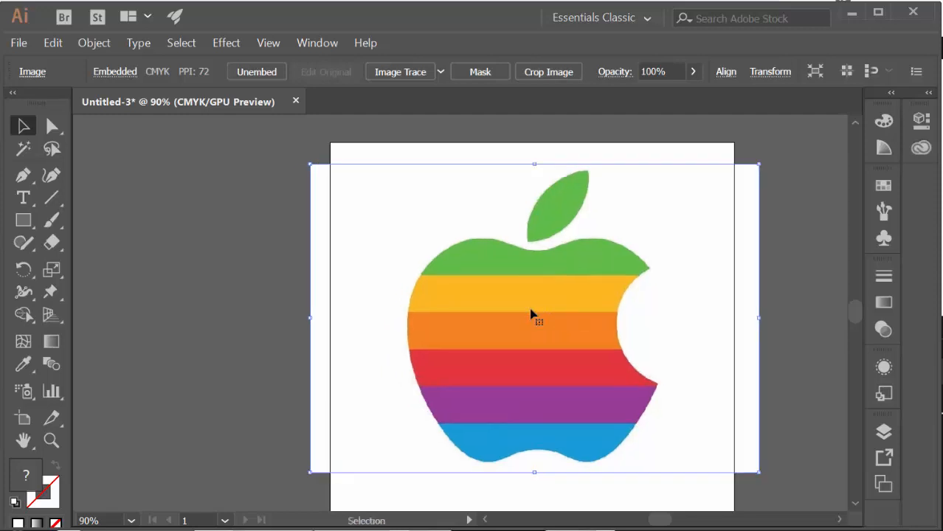
Step: Float the Layers panel in the empty area beside the artboard and collapse the Artboards panel
{"action": "left_click", "coordinate": [883, 430]}
{"action": "left_click_drag", "start_coordinate": [662, 328], "coordinate": [544, 253]}
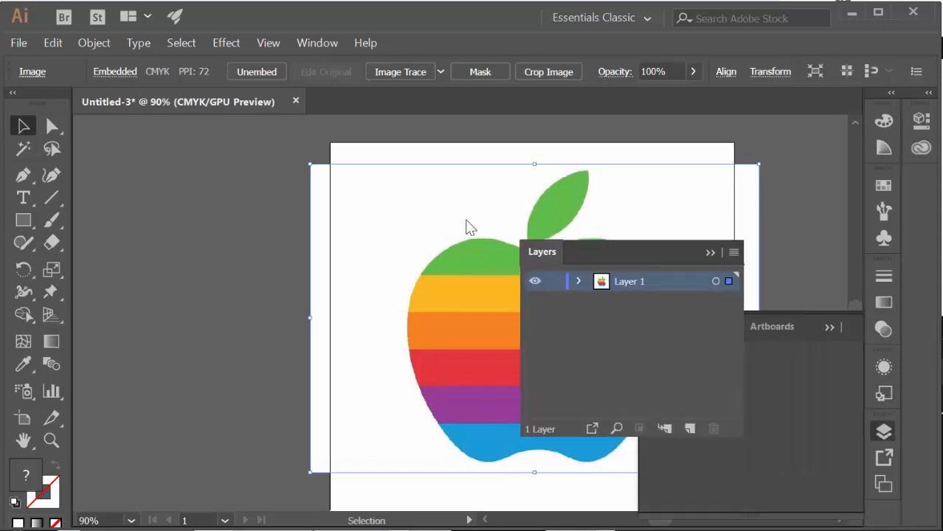
{"action": "left_click_drag", "start_coordinate": [466, 227], "coordinate": [110, 144]}
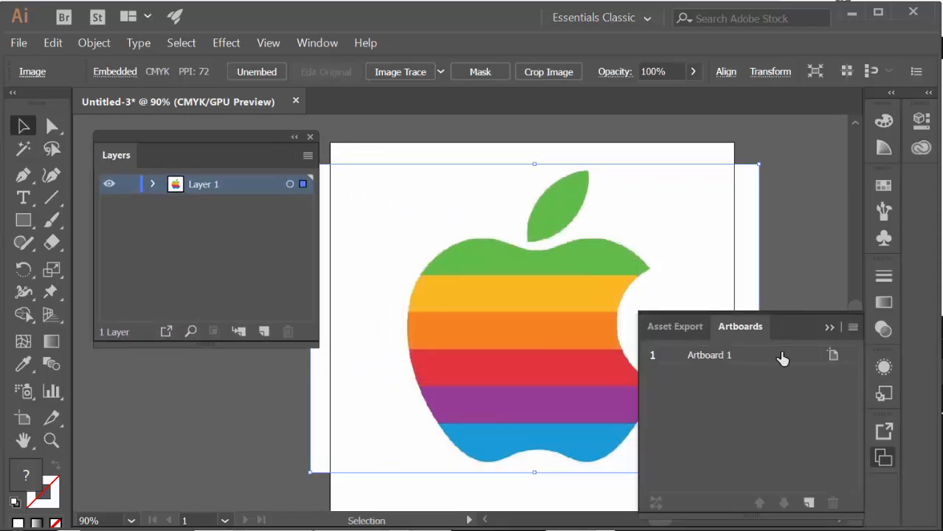
{"action": "left_click", "coordinate": [827, 329]}
{"action": "left_click_drag", "start_coordinate": [213, 145], "coordinate": [205, 138]}
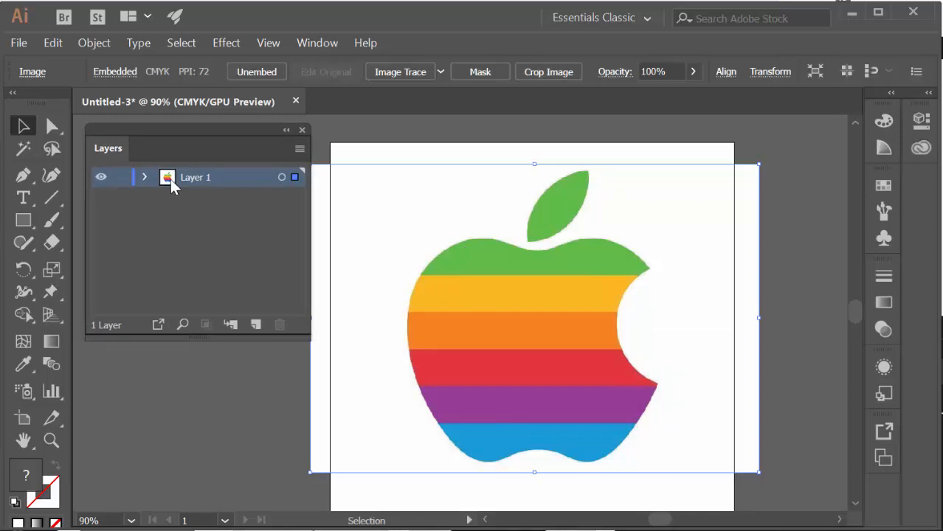
Step: In the options of the layer holding the rainbow Apple logo, dim images to 30% and lock the layer
{"action": "double_click", "coordinate": [194, 178]}
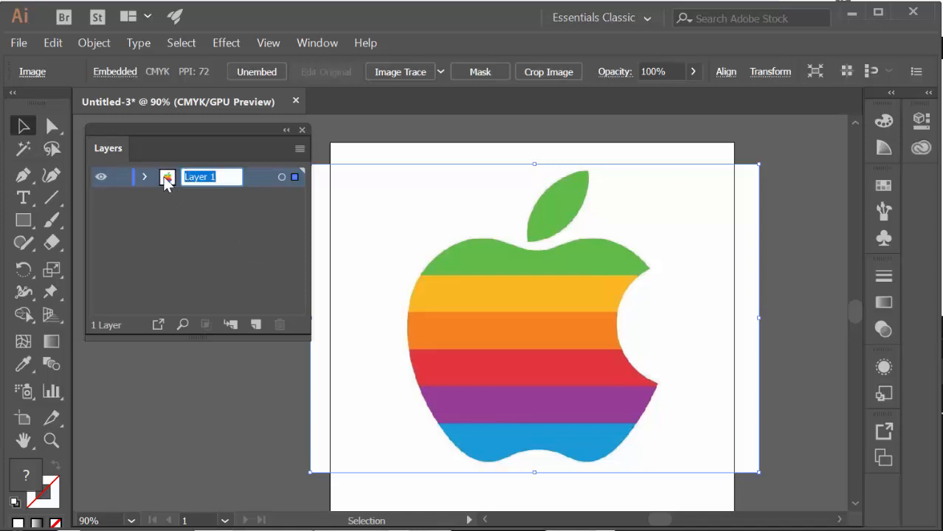
{"action": "left_click", "coordinate": [166, 181]}
{"action": "double_click", "coordinate": [166, 180]}
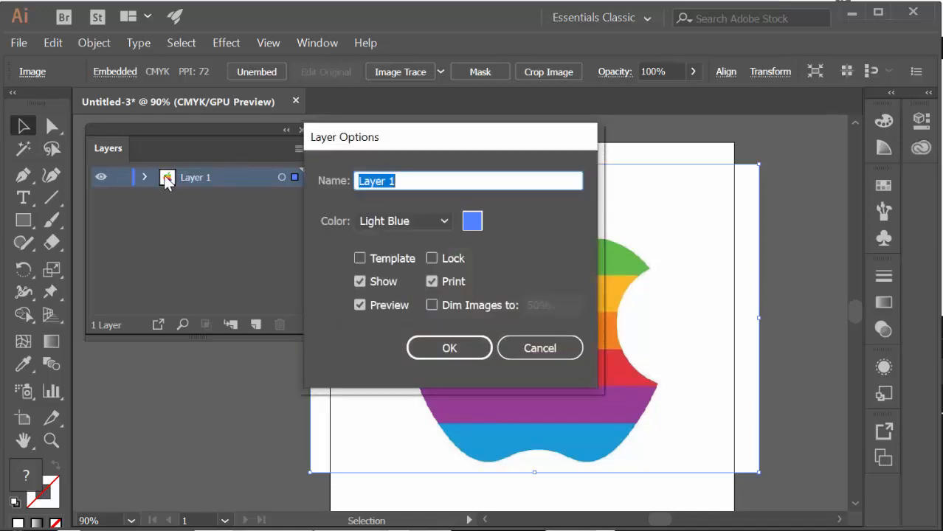
{"action": "left_click_drag", "start_coordinate": [391, 139], "coordinate": [272, 130]}
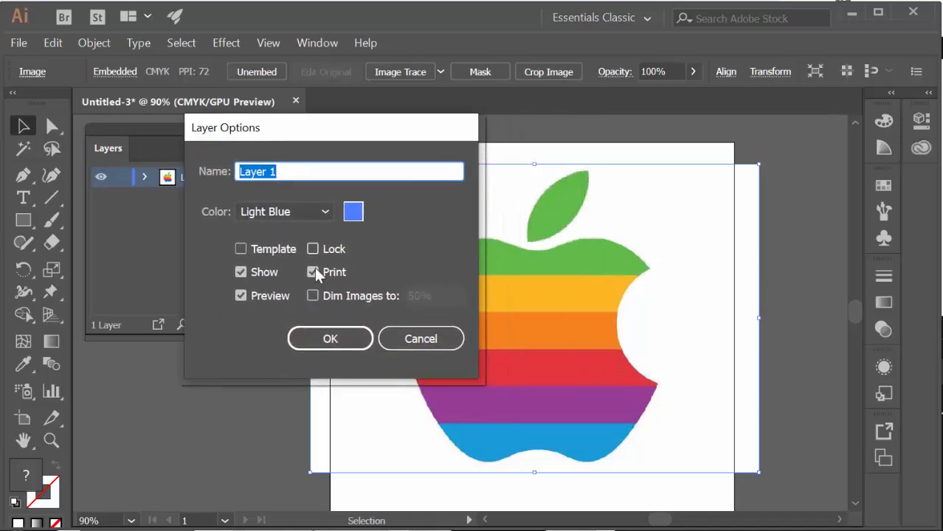
{"action": "left_click", "coordinate": [312, 296]}
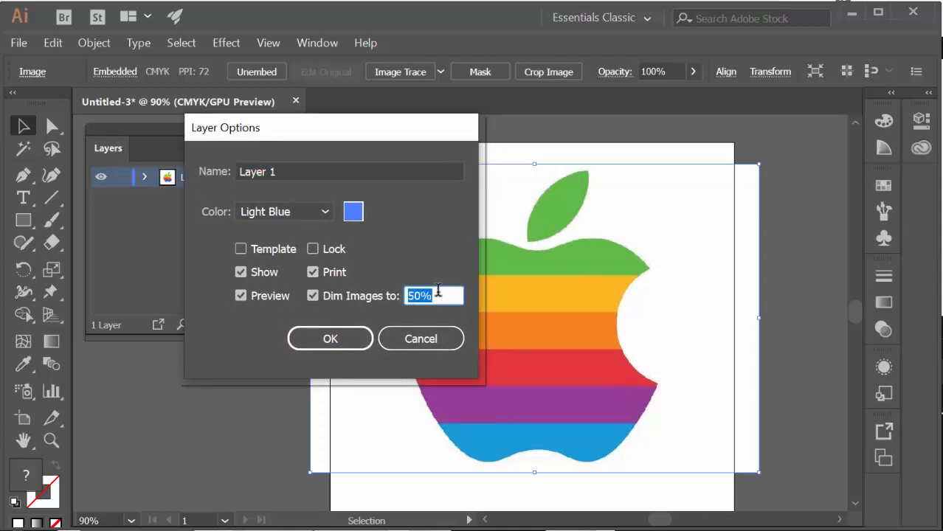
{"action": "type", "text": ".0"}
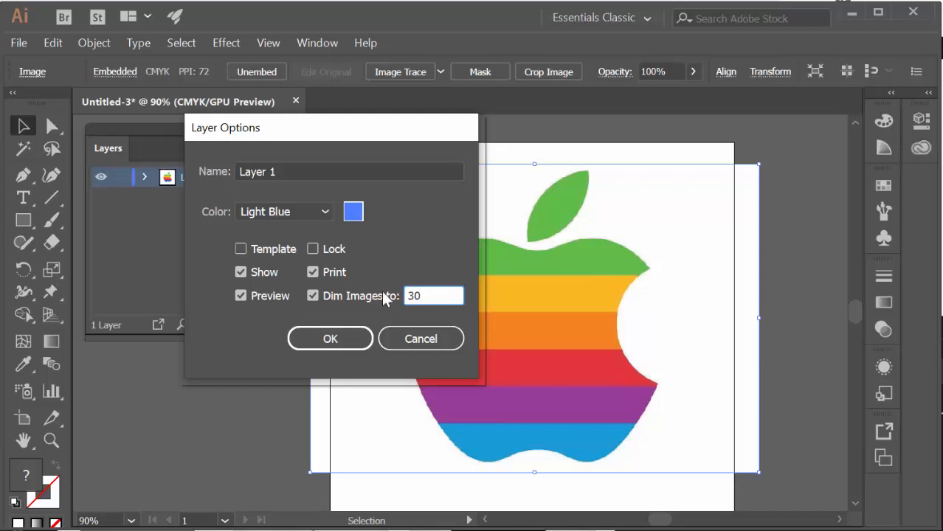
{"action": "left_click", "coordinate": [314, 246]}
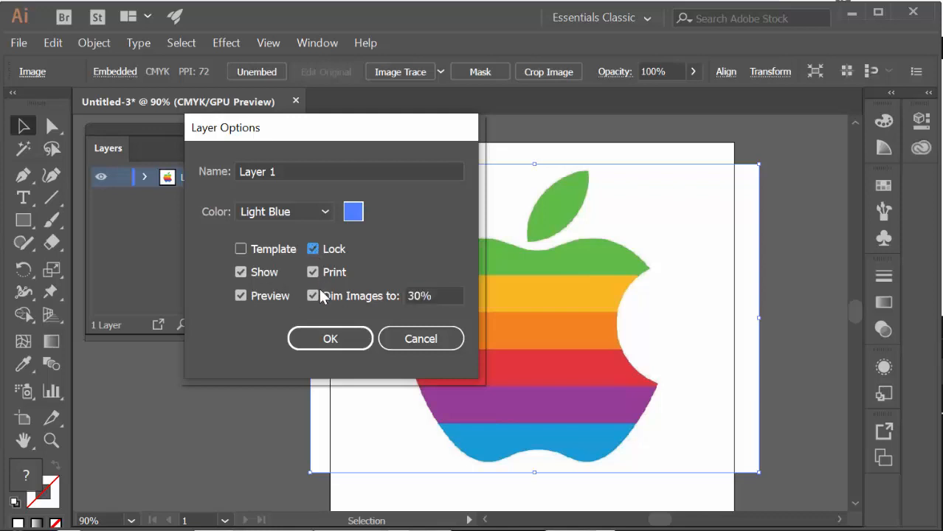
{"action": "left_click", "coordinate": [330, 335]}
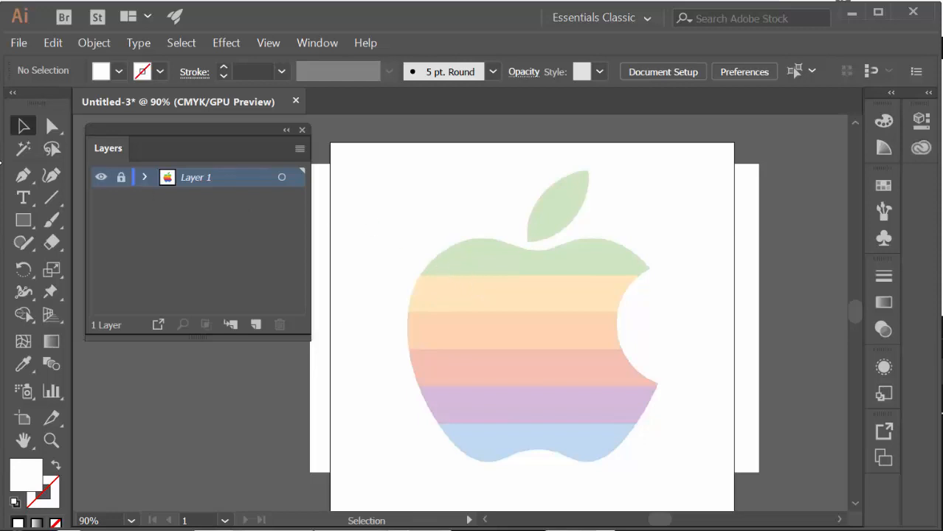
Step: Add a new layer above the locked reference layer for tracing the logo
{"action": "left_click", "coordinate": [22, 123]}
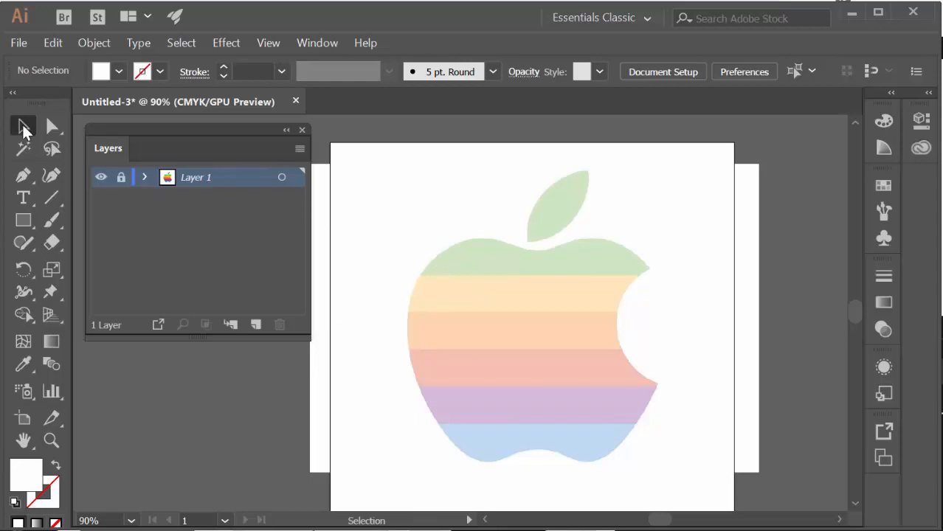
{"action": "left_click", "coordinate": [121, 178]}
{"action": "left_click", "coordinate": [101, 179]}
{"action": "left_click", "coordinate": [101, 179]}
{"action": "left_click", "coordinate": [255, 325]}
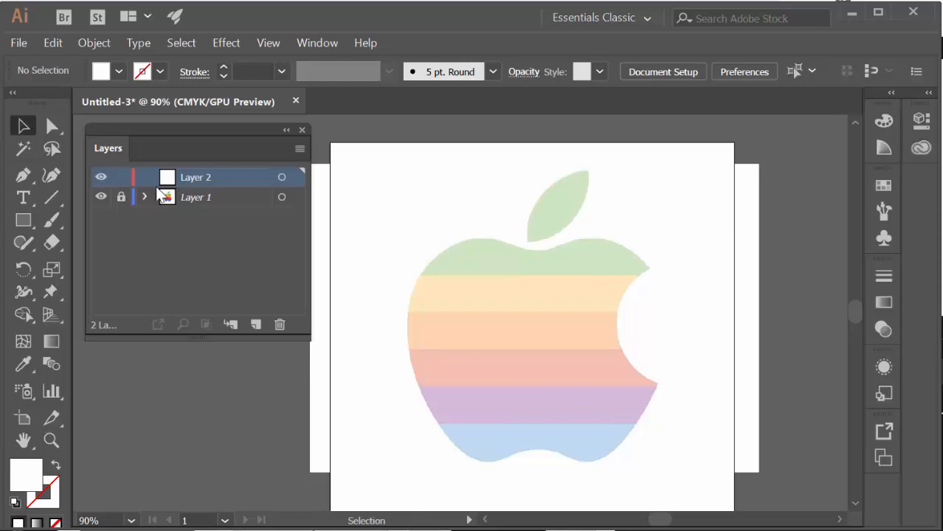
Step: Draw a tall white ellipse over the left half of the apple and shift it slightly up and to the right
{"action": "left_click_drag", "start_coordinate": [21, 223], "coordinate": [87, 259]}
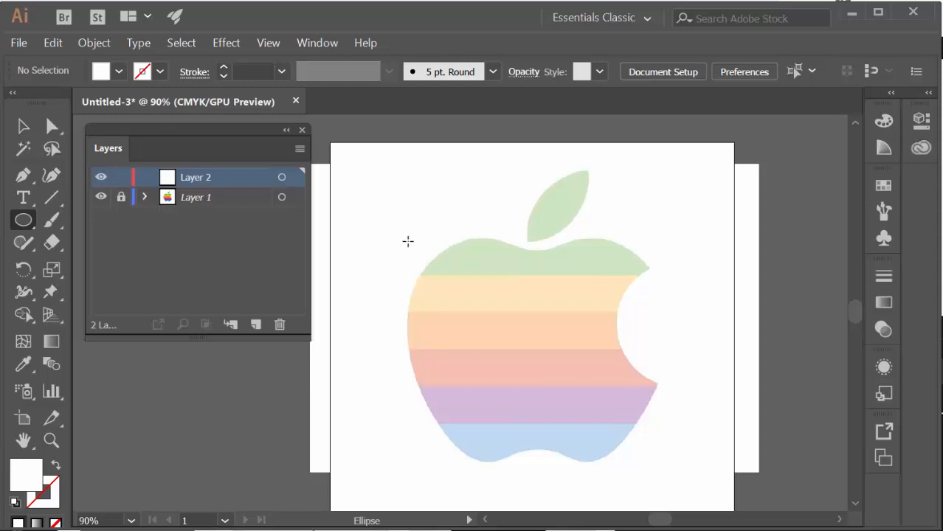
{"action": "mouse_move", "coordinate": [405, 241]}
{"action": "left_mouse_down"}
{"action": "mouse_move", "coordinate": [517, 415]}
{"action": "mouse_move", "coordinate": [463, 395]}
{"action": "mouse_move", "coordinate": [541, 410]}
{"action": "mouse_move", "coordinate": [518, 415]}
{"action": "mouse_move", "coordinate": [555, 408]}
{"action": "mouse_move", "coordinate": [559, 460]}
{"action": "left_mouse_up"}
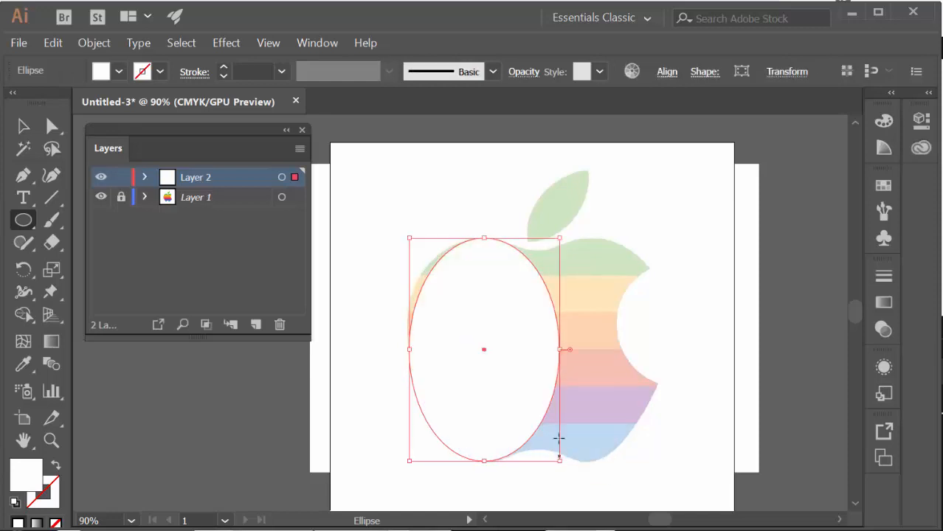
{"action": "left_click", "coordinate": [23, 128]}
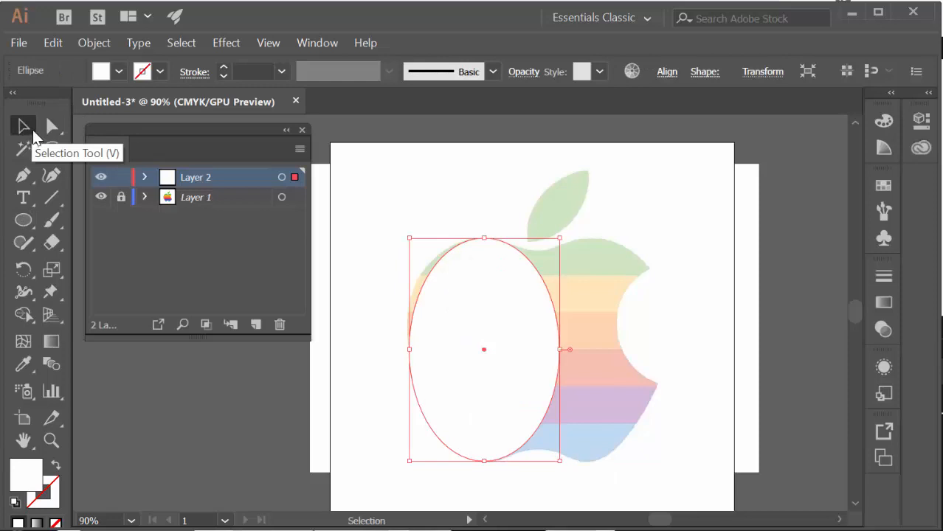
{"action": "left_click", "coordinate": [51, 127]}
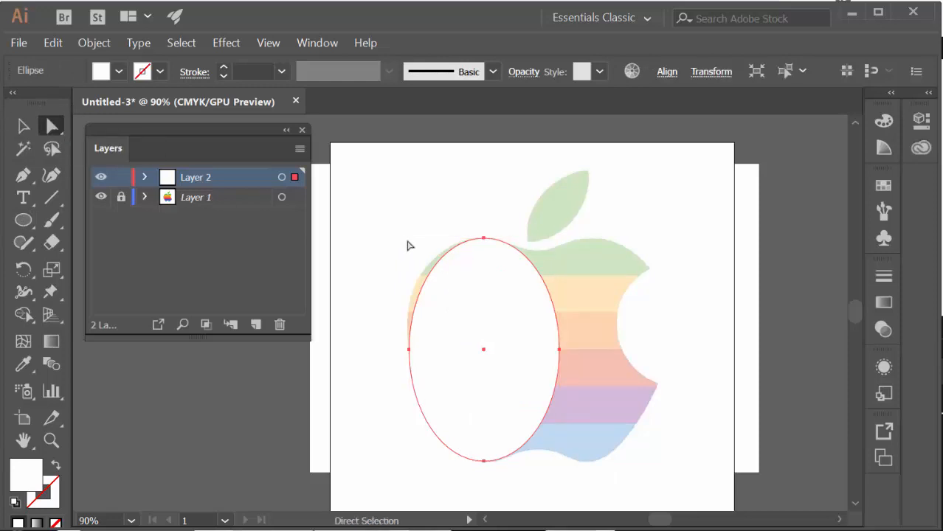
{"action": "left_click", "coordinate": [23, 129]}
{"action": "left_click_drag", "start_coordinate": [489, 326], "coordinate": [509, 297]}
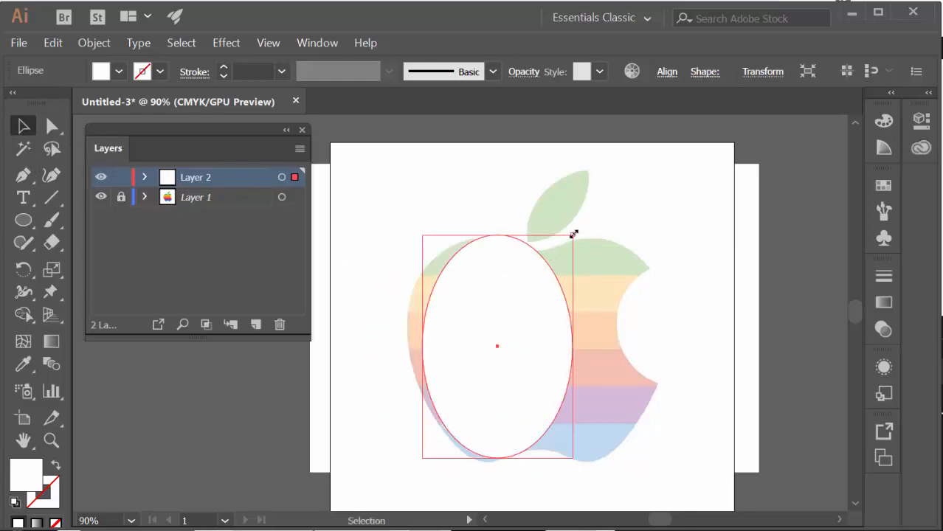
{"action": "left_click_drag", "start_coordinate": [573, 234], "coordinate": [533, 276]}
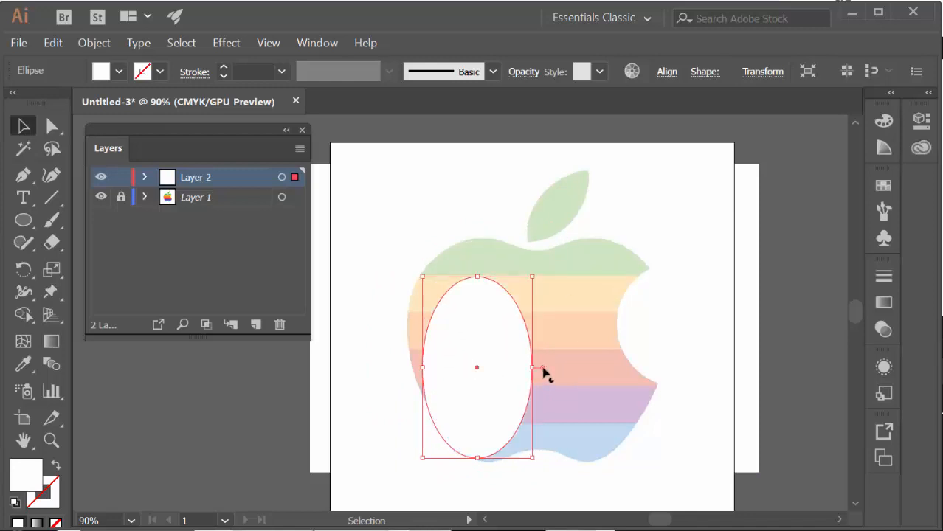
{"action": "left_click_drag", "start_coordinate": [543, 368], "coordinate": [540, 398]}
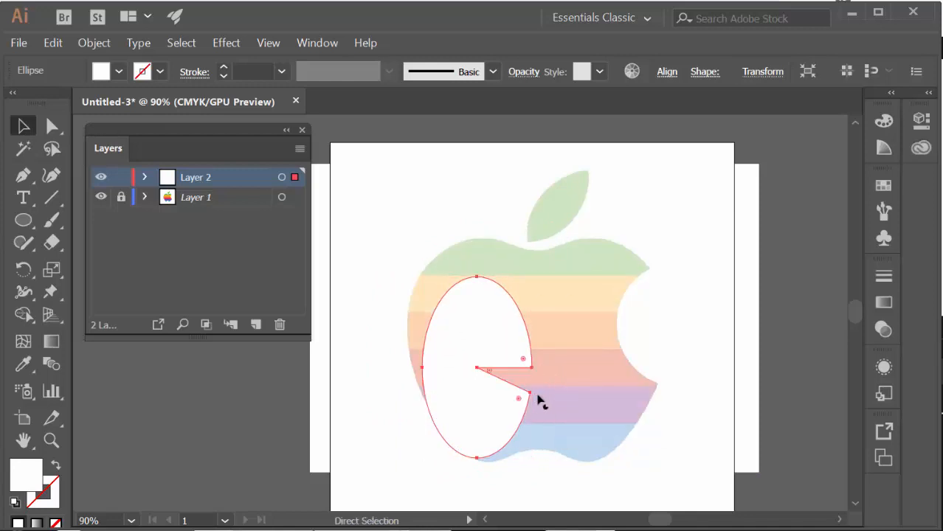
{"action": "key", "text": "ctrl+z"}
{"action": "left_click_drag", "start_coordinate": [537, 275], "coordinate": [557, 393]}
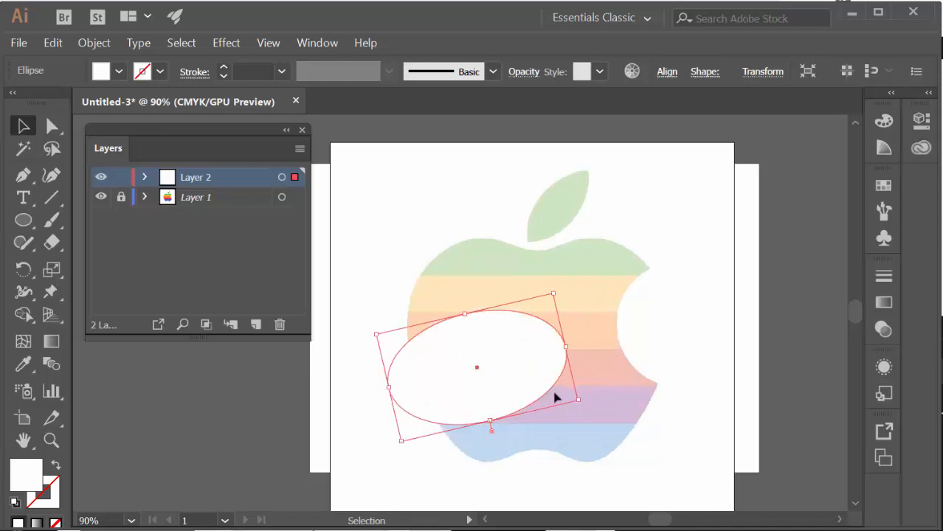
{"action": "key", "text": "ctrl+z"}
{"action": "key", "text": "ctrl+z"}
{"action": "key", "text": "v"}
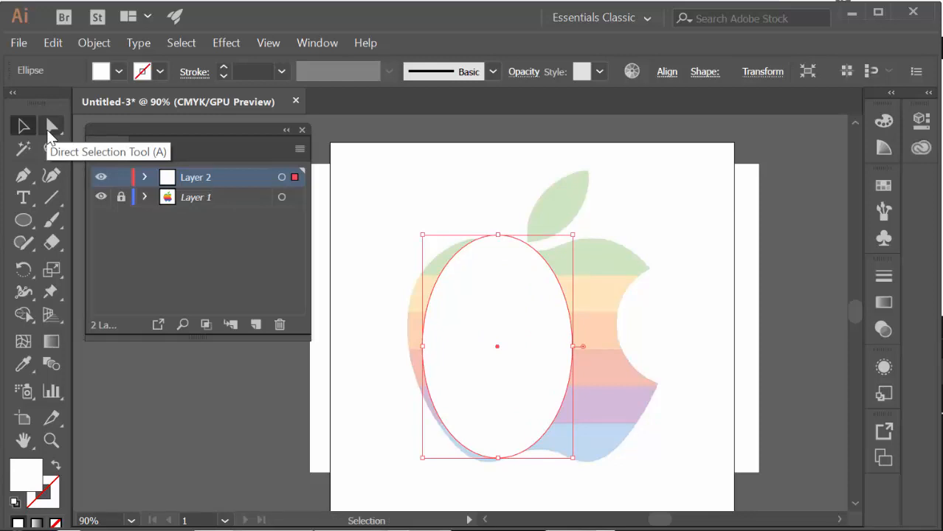
Step: Reshape the ellipse by moving its top, left and bottom anchor points toward the left outline of the apple
{"action": "left_click", "coordinate": [48, 131]}
{"action": "left_click", "coordinate": [499, 237]}
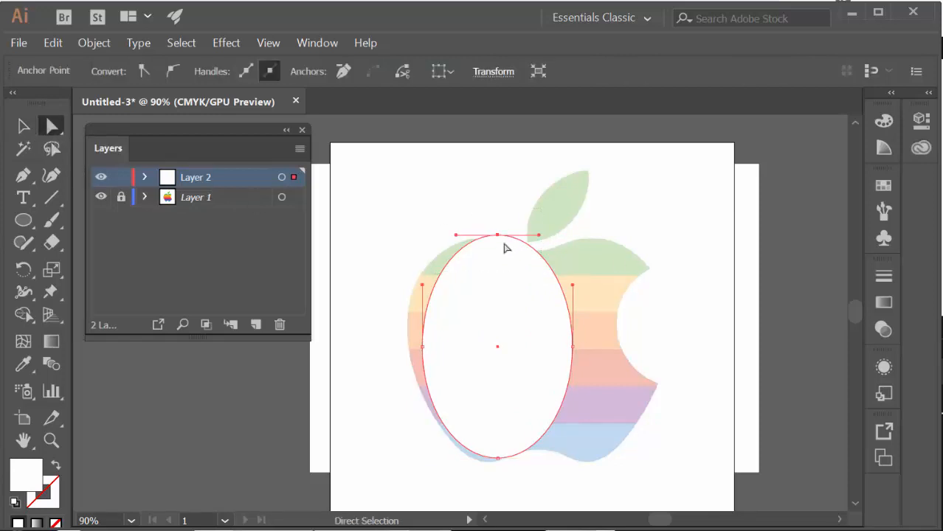
{"action": "mouse_move", "coordinate": [496, 236]}
{"action": "left_mouse_down"}
{"action": "mouse_move", "coordinate": [482, 249]}
{"action": "mouse_move", "coordinate": [479, 239]}
{"action": "left_mouse_up"}
{"action": "mouse_move", "coordinate": [393, 326]}
{"action": "left_mouse_down"}
{"action": "mouse_move", "coordinate": [441, 367]}
{"action": "mouse_move", "coordinate": [409, 333]}
{"action": "left_mouse_up"}
{"action": "key", "text": "ctrl+z"}
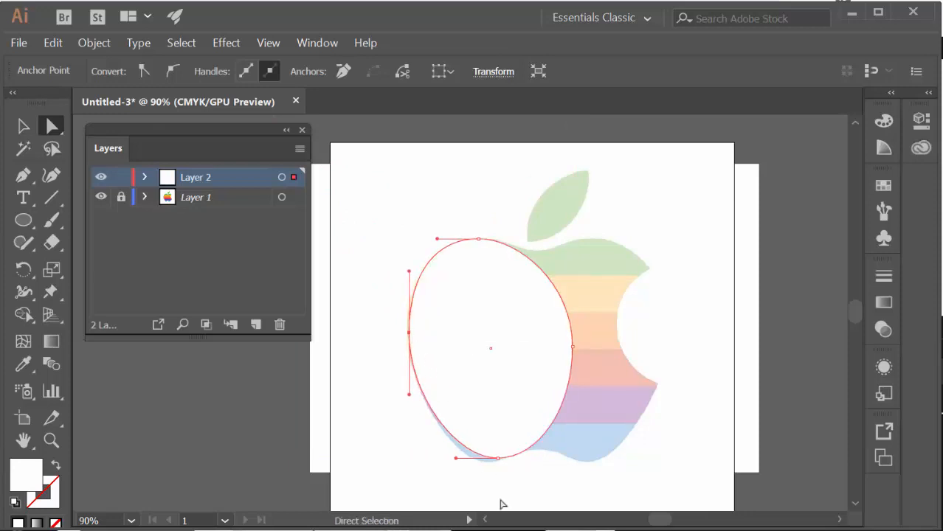
{"action": "left_click", "coordinate": [499, 461]}
{"action": "left_click_drag", "start_coordinate": [500, 461], "coordinate": [487, 461]}
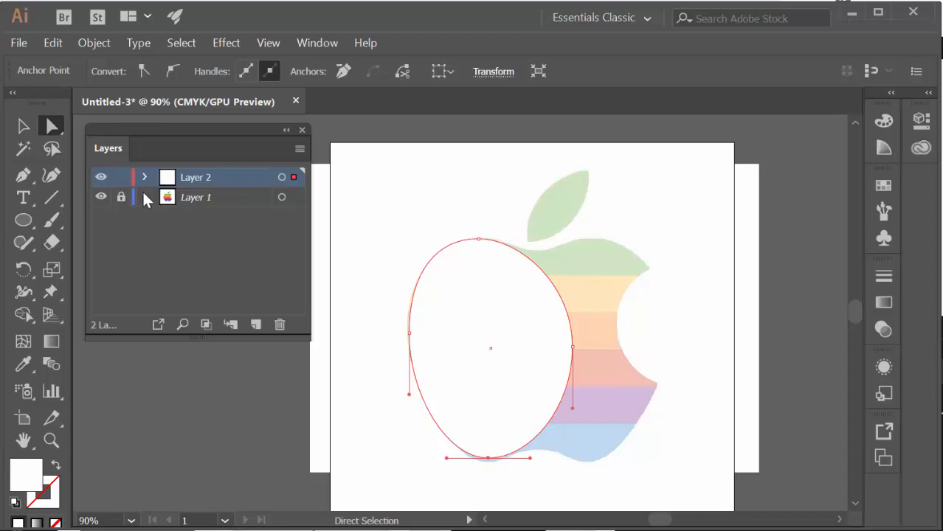
Step: Lower the opacity of the reshaped ellipse to 39%
{"action": "left_click", "coordinate": [24, 127]}
{"action": "left_click", "coordinate": [501, 295]}
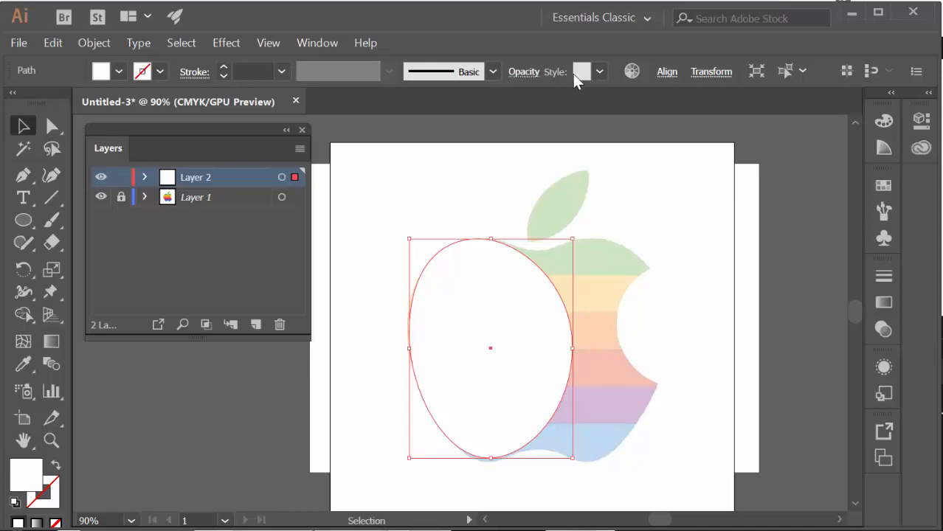
{"action": "left_click", "coordinate": [524, 71]}
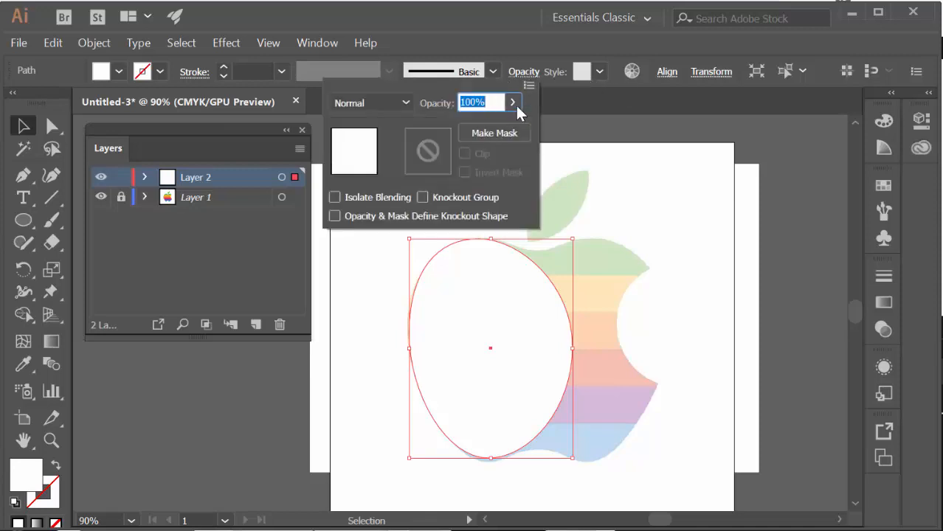
{"action": "left_click", "coordinate": [513, 103]}
{"action": "left_click_drag", "start_coordinate": [508, 127], "coordinate": [462, 128]}
{"action": "left_click", "coordinate": [514, 101]}
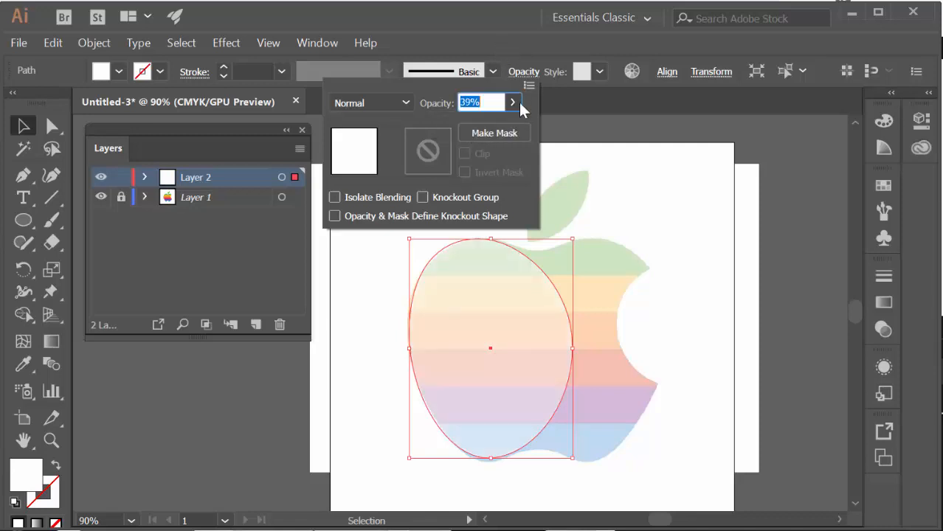
{"action": "left_click", "coordinate": [636, 129]}
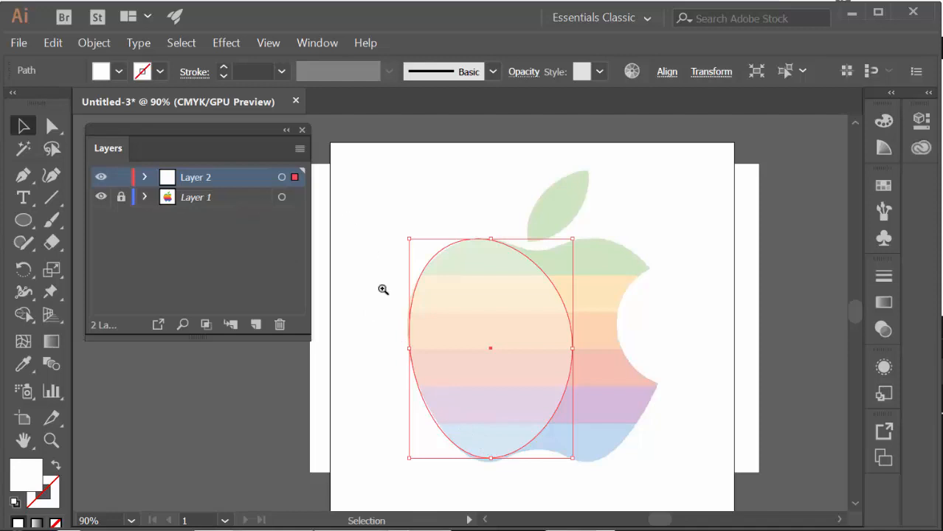
Step: Move the ellipse's bottom anchor point down to the apple's lower edge and fine-tune the left and top anchors against the outline
{"action": "key", "text": "z"}
{"action": "left_click_drag", "start_coordinate": [382, 226], "coordinate": [443, 302]}
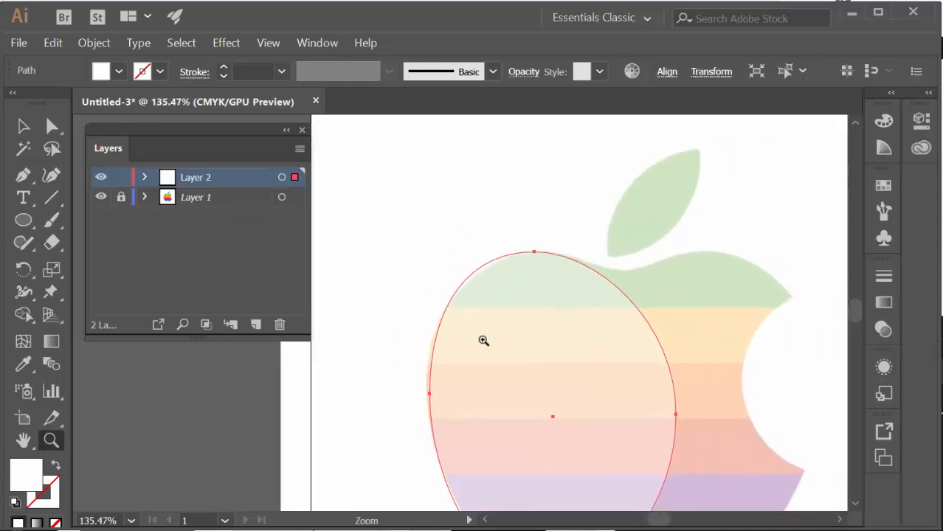
{"action": "key", "text": "space"}
{"action": "left_click_drag", "start_coordinate": [529, 387], "coordinate": [469, 276]}
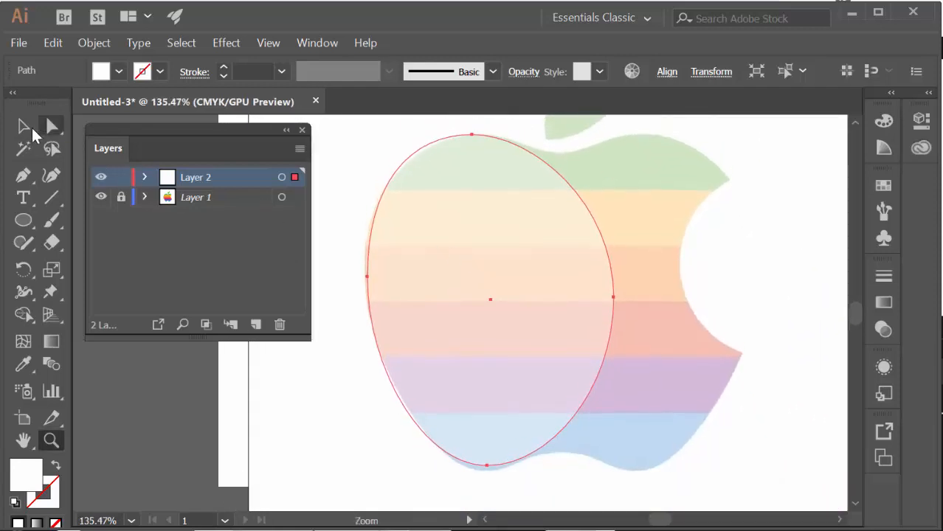
{"action": "left_click", "coordinate": [24, 127]}
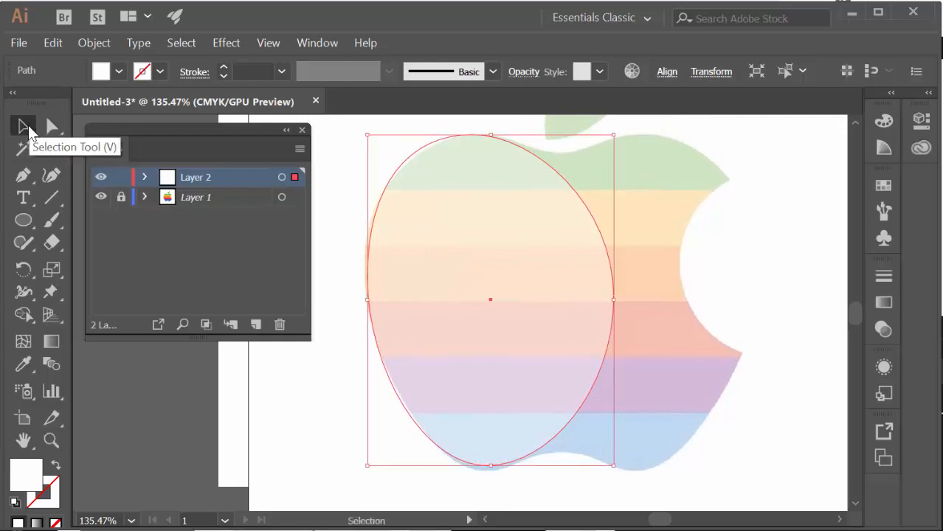
{"action": "left_click", "coordinate": [50, 128]}
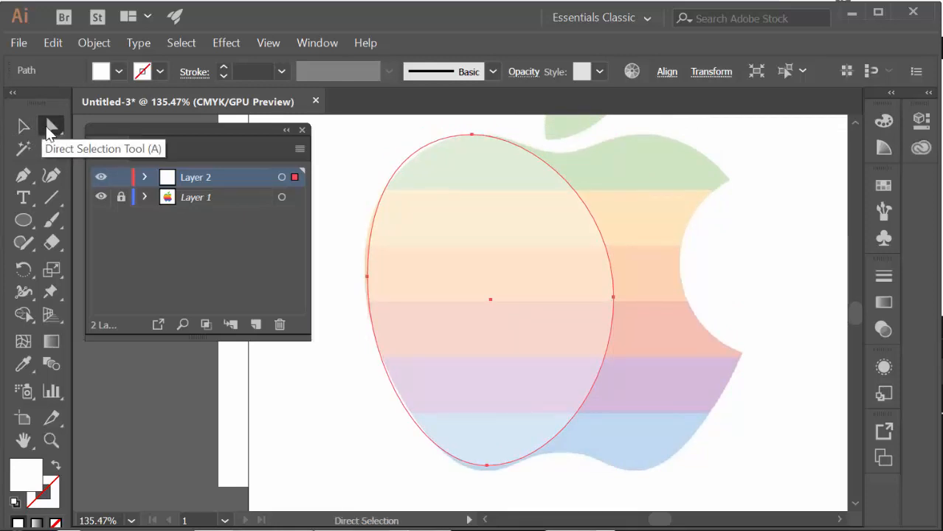
{"action": "left_click_drag", "start_coordinate": [427, 480], "coordinate": [488, 473]}
{"action": "mouse_move", "coordinate": [351, 268]}
{"action": "left_mouse_down"}
{"action": "mouse_move", "coordinate": [408, 308]}
{"action": "mouse_move", "coordinate": [367, 277]}
{"action": "left_mouse_up"}
{"action": "left_click_drag", "start_coordinate": [412, 136], "coordinate": [419, 135]}
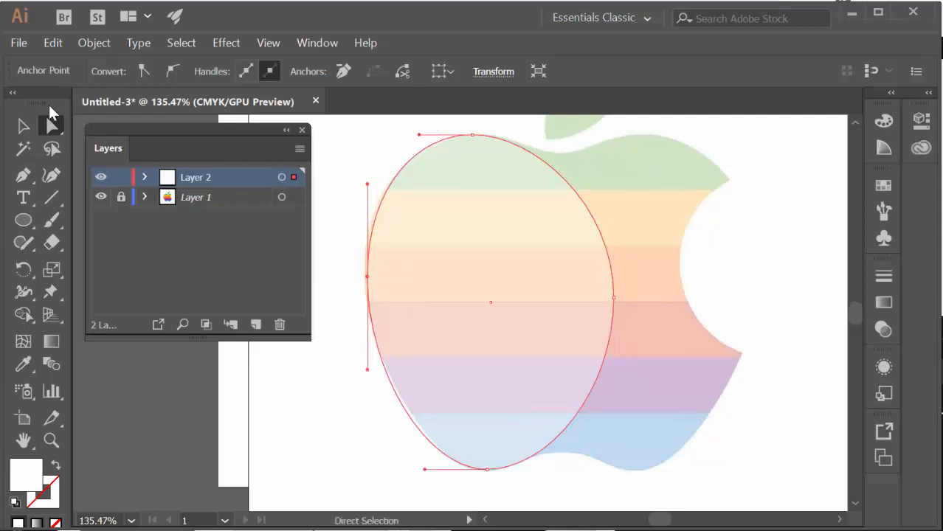
Step: Adjust the ellipse's left anchor point and its upper direction handle to follow the apple's left outline
{"action": "left_click", "coordinate": [23, 127]}
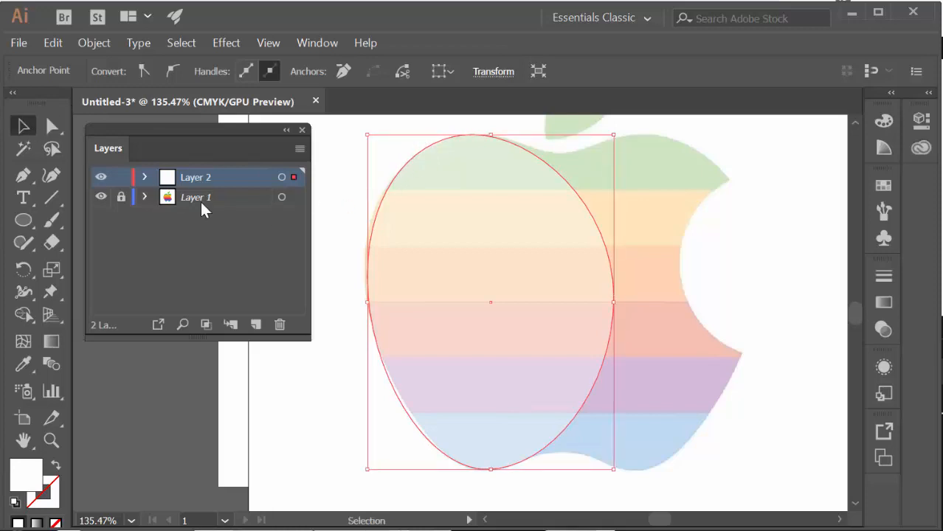
{"action": "left_click", "coordinate": [47, 130]}
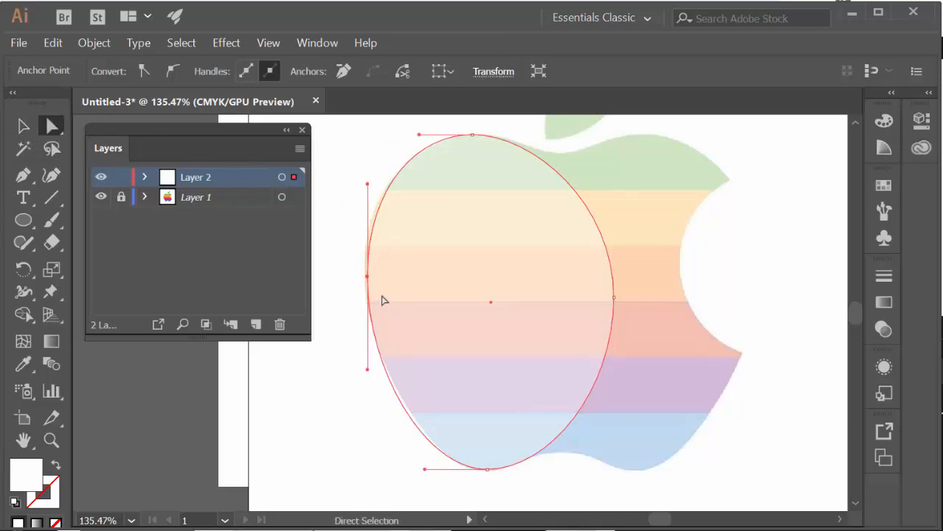
{"action": "left_click_drag", "start_coordinate": [366, 277], "coordinate": [367, 281]}
{"action": "left_click_drag", "start_coordinate": [367, 184], "coordinate": [365, 180]}
Step: Shorten the left direction handles of the ellipse's top and bottom anchor points to fit the apple's outline
{"action": "left_click", "coordinate": [468, 135]}
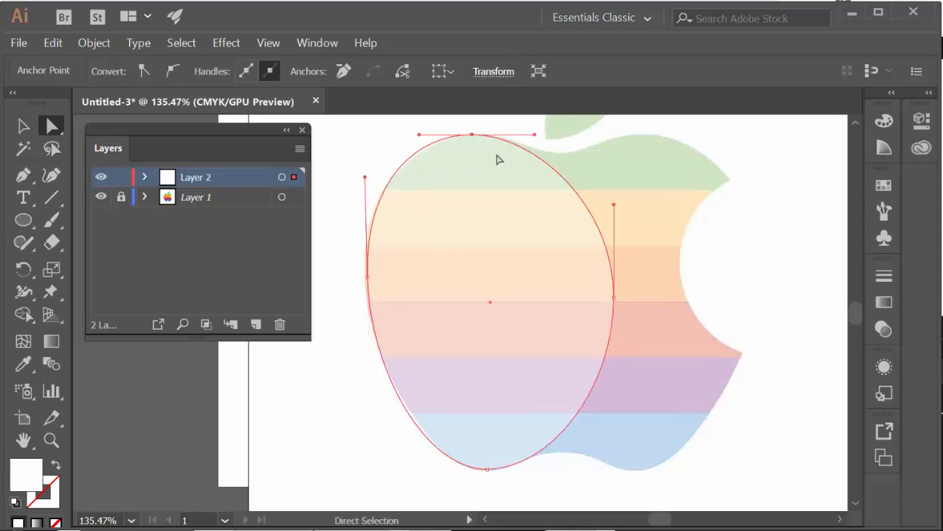
{"action": "left_click_drag", "start_coordinate": [420, 135], "coordinate": [423, 135]}
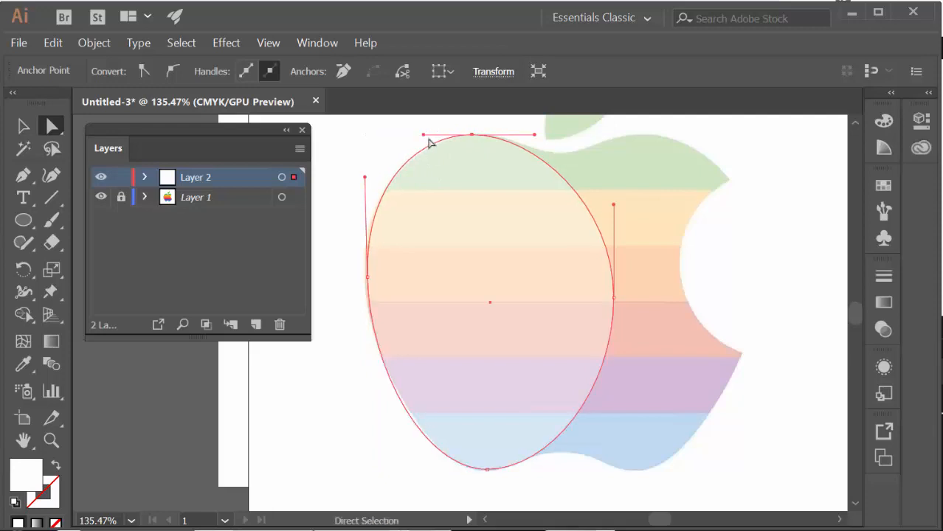
{"action": "left_click", "coordinate": [486, 469]}
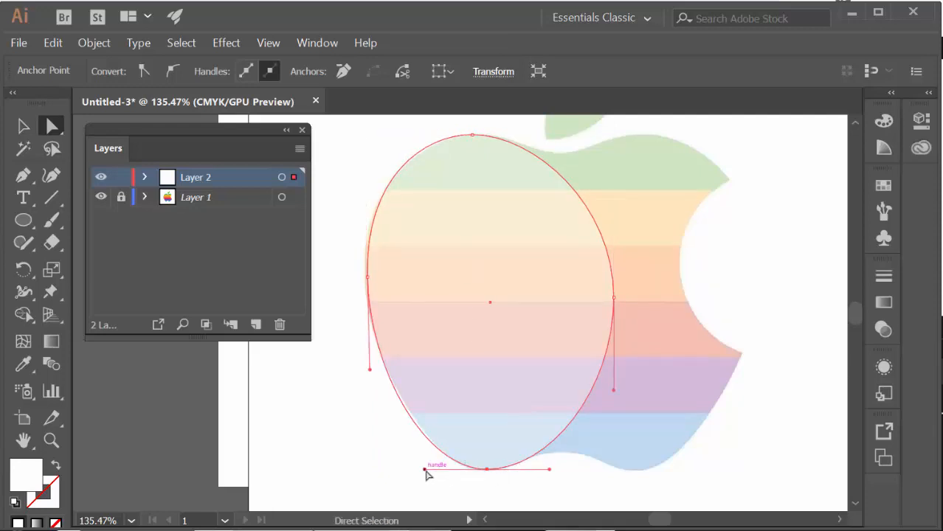
{"action": "left_click_drag", "start_coordinate": [426, 472], "coordinate": [432, 470]}
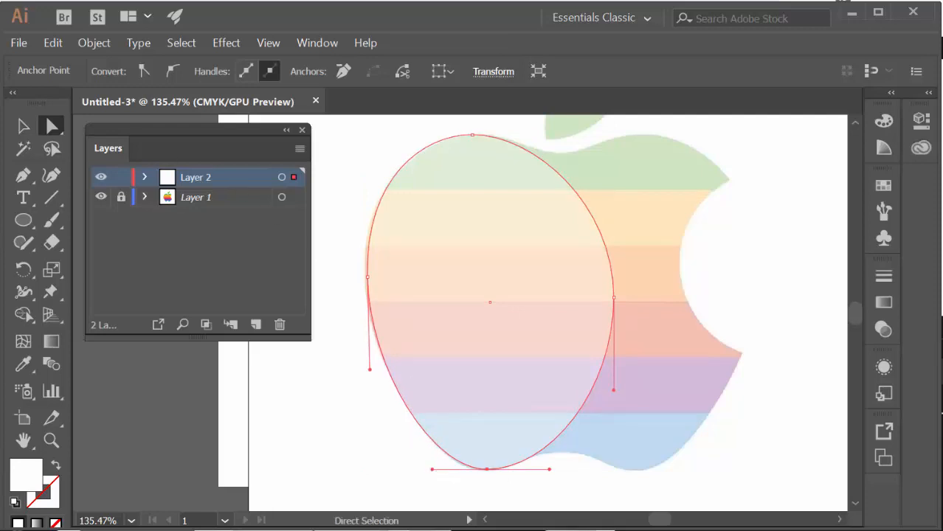
{"action": "left_click", "coordinate": [23, 126]}
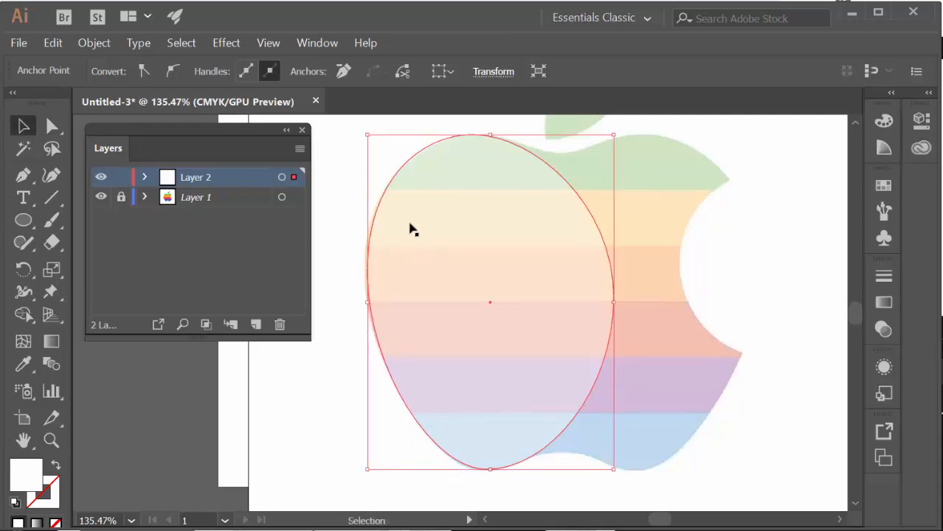
Step: Copy the reshaped ellipse to the clipboard and move the application window lower on the screen
{"action": "left_click", "coordinate": [52, 43]}
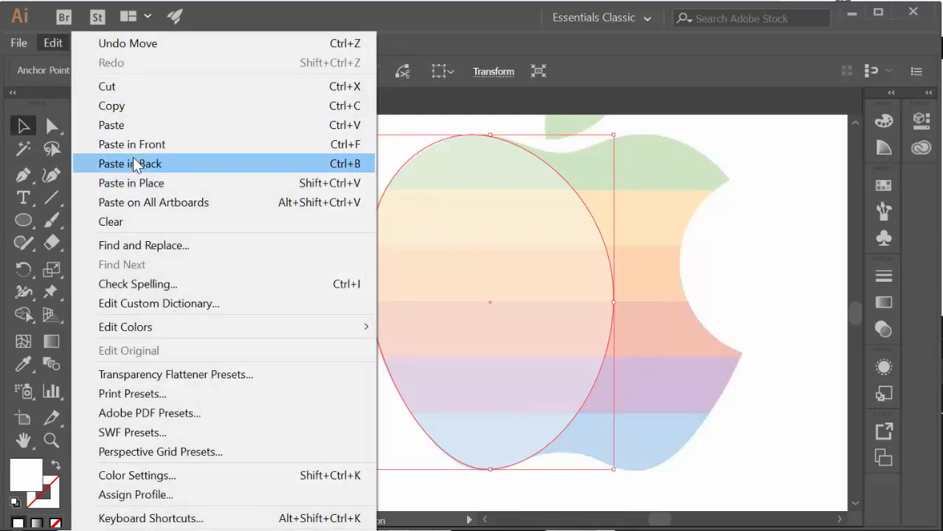
{"action": "left_click", "coordinate": [148, 108]}
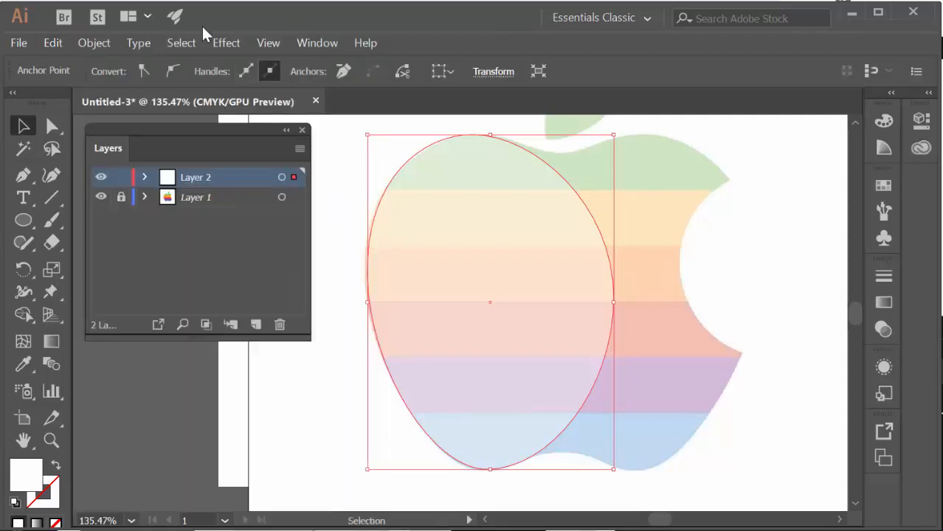
{"action": "left_click", "coordinate": [96, 43]}
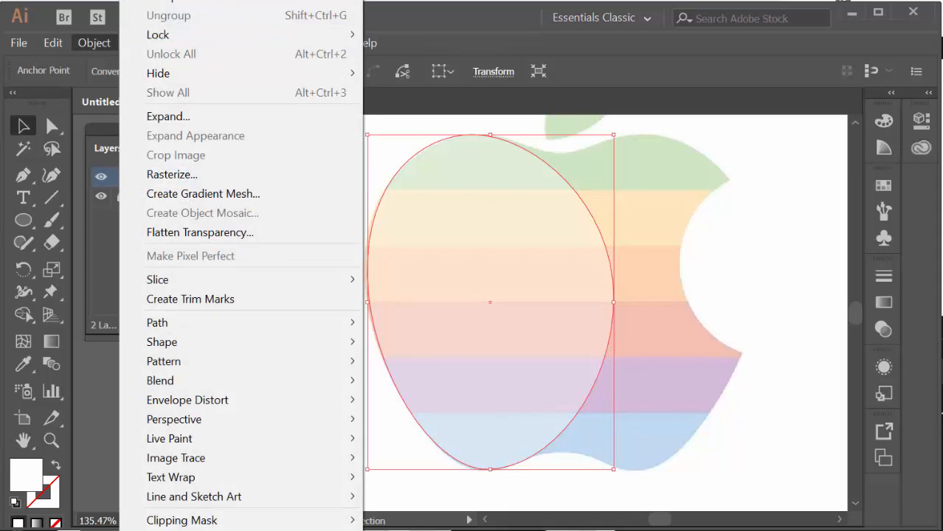
{"action": "mouse_move", "coordinate": [169, 1]}
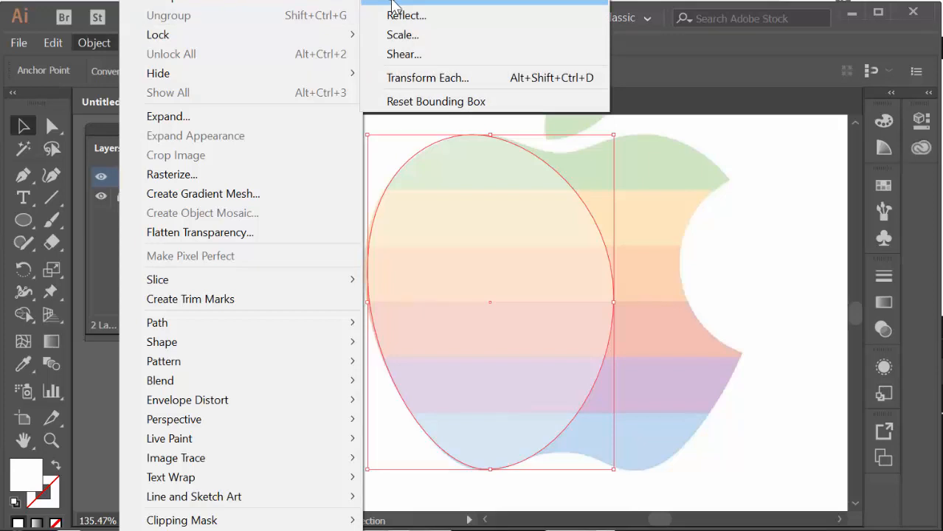
{"action": "left_click", "coordinate": [788, 46]}
{"action": "left_click_drag", "start_coordinate": [480, 16], "coordinate": [491, 152]}
{"action": "left_click_drag", "start_coordinate": [249, 149], "coordinate": [256, 272]}
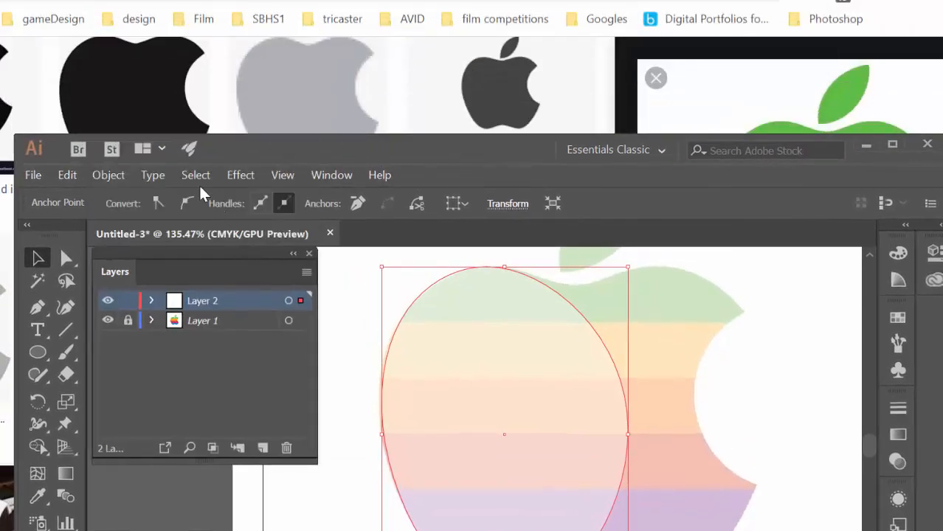
Step: Try to reflect a copy of the selected ellipse across the vertical axis, and undo that reflection
{"action": "left_click", "coordinate": [111, 175]}
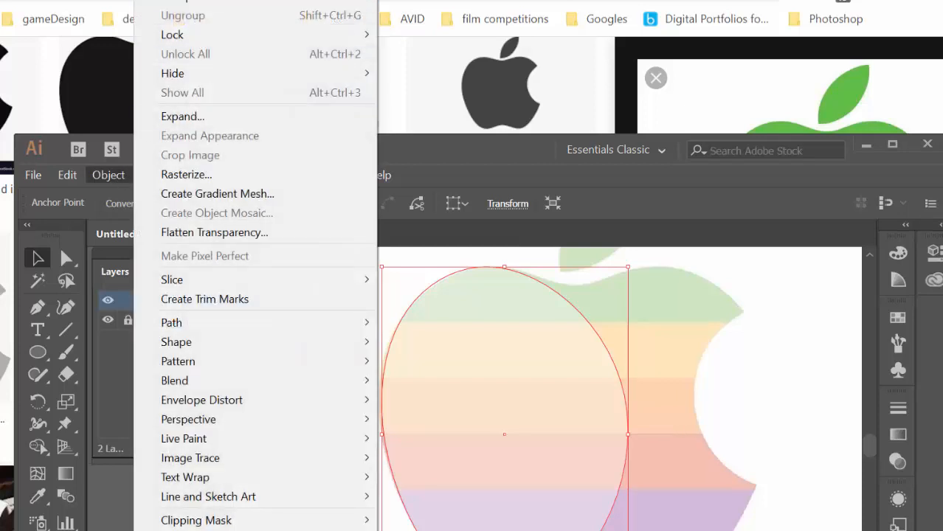
{"action": "mouse_move", "coordinate": [192, 1]}
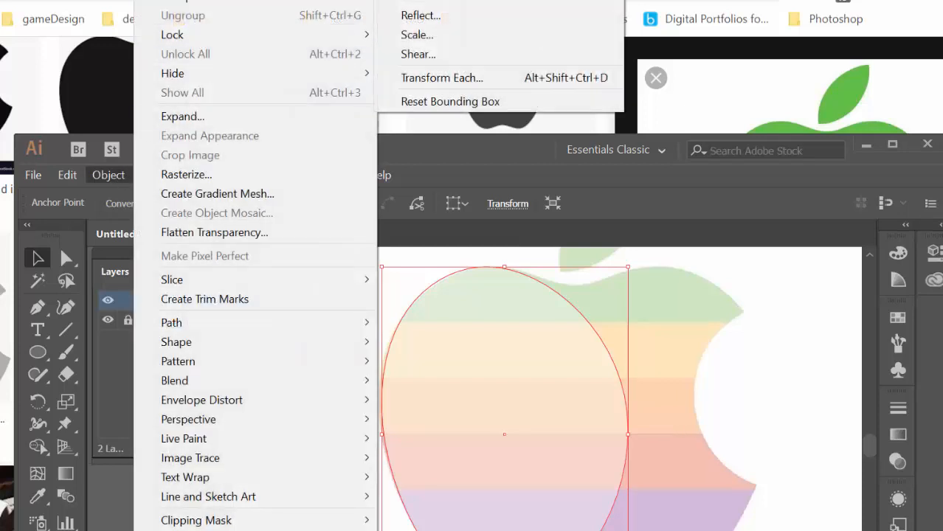
{"action": "left_click", "coordinate": [435, 20]}
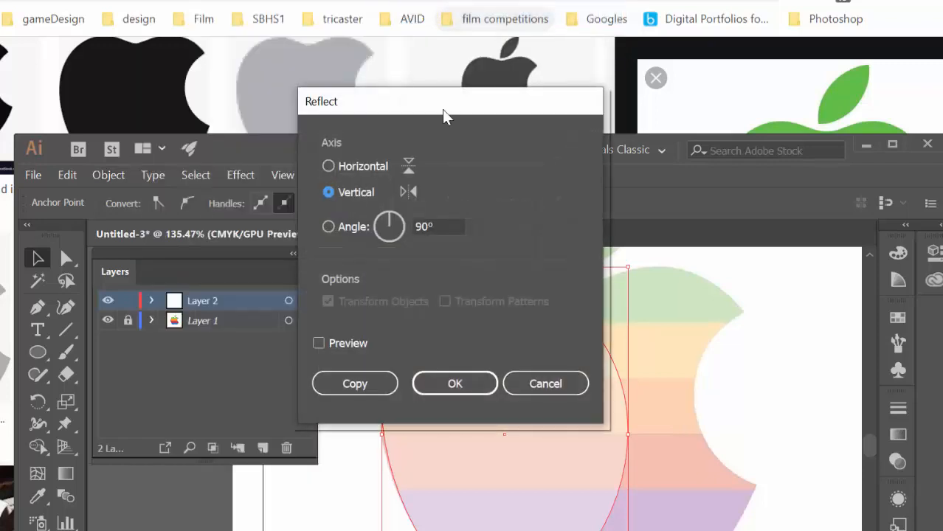
{"action": "left_click_drag", "start_coordinate": [445, 112], "coordinate": [453, 182]}
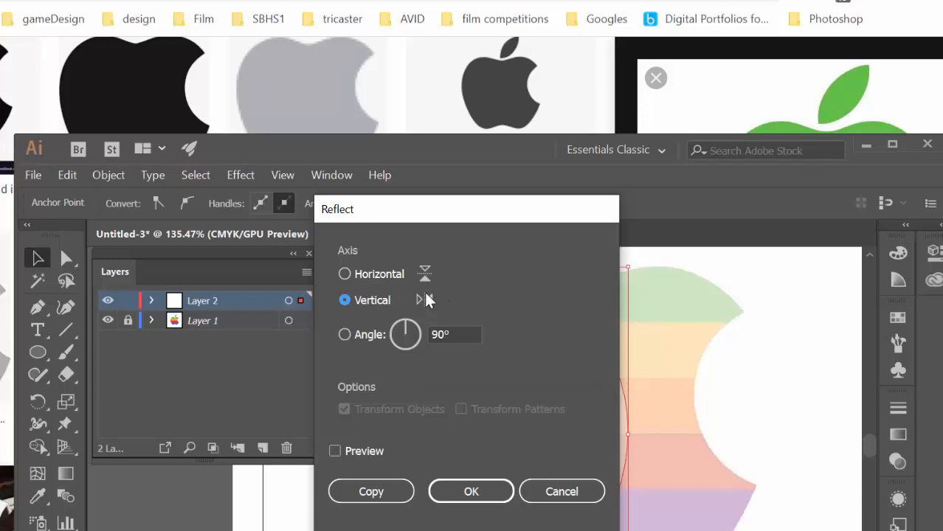
{"action": "left_click_drag", "start_coordinate": [428, 223], "coordinate": [419, 174]}
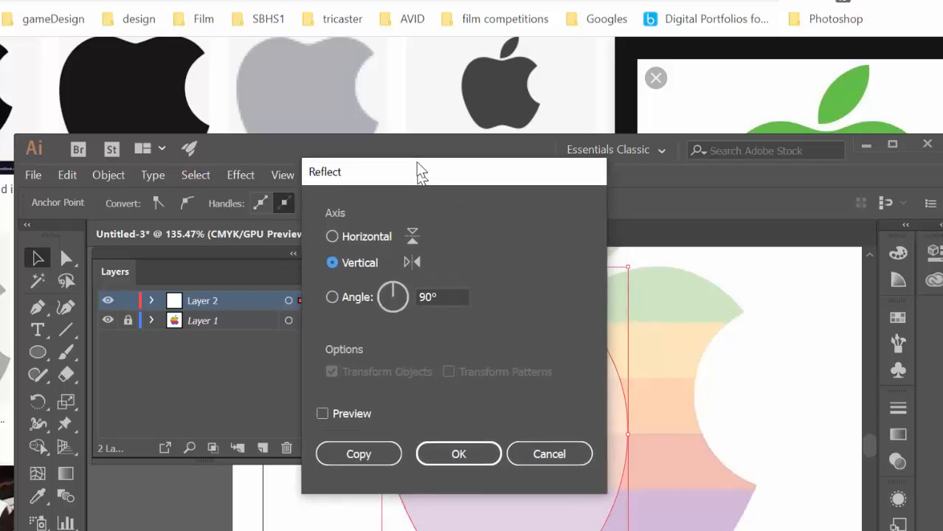
{"action": "left_click", "coordinate": [367, 444]}
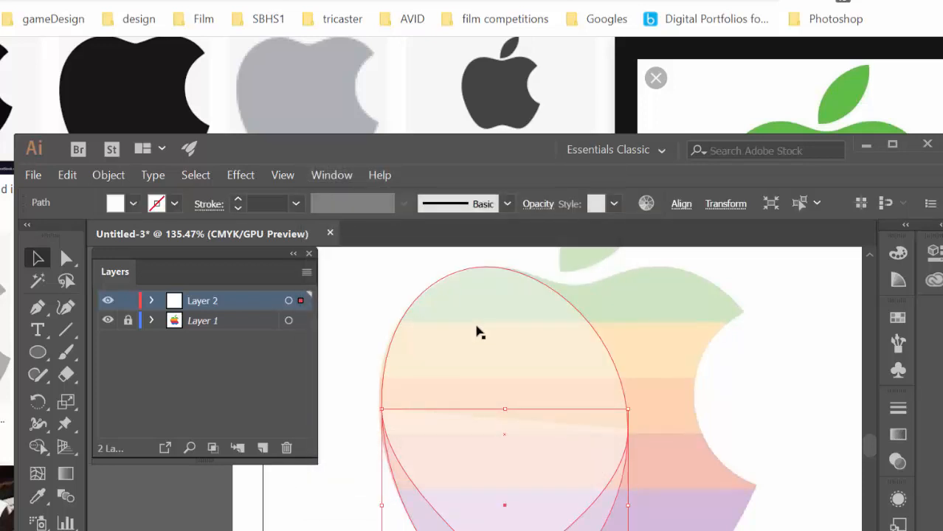
{"action": "scroll", "coordinate": [489, 341], "scroll_direction": "down", "scroll_amount": 2}
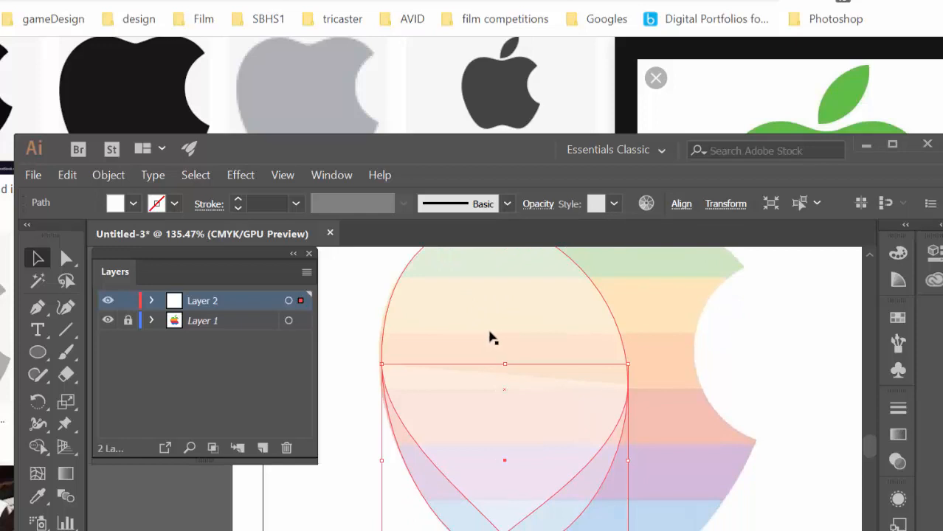
{"action": "key", "text": "ctrl+j"}
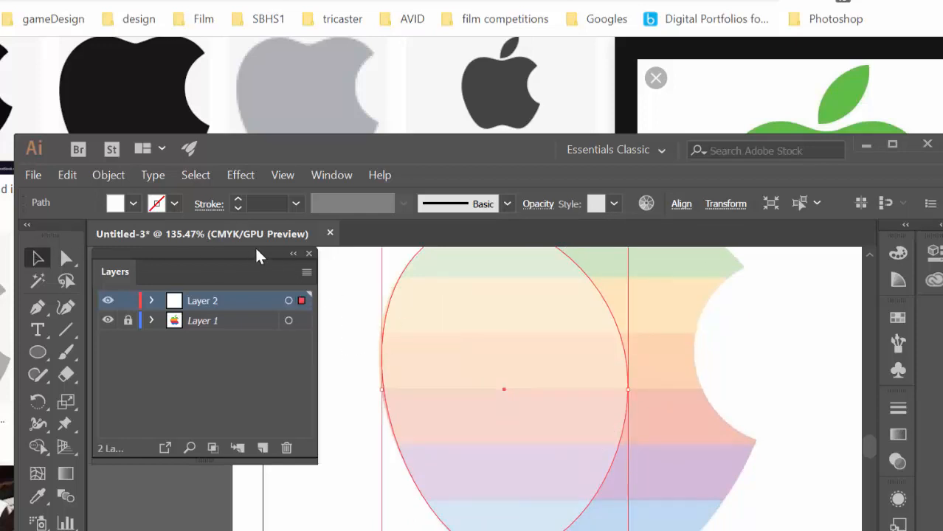
Step: Move the application window back up and reflect a copy of the whole ellipse across the vertical axis
{"action": "left_click_drag", "start_coordinate": [424, 154], "coordinate": [405, 18]}
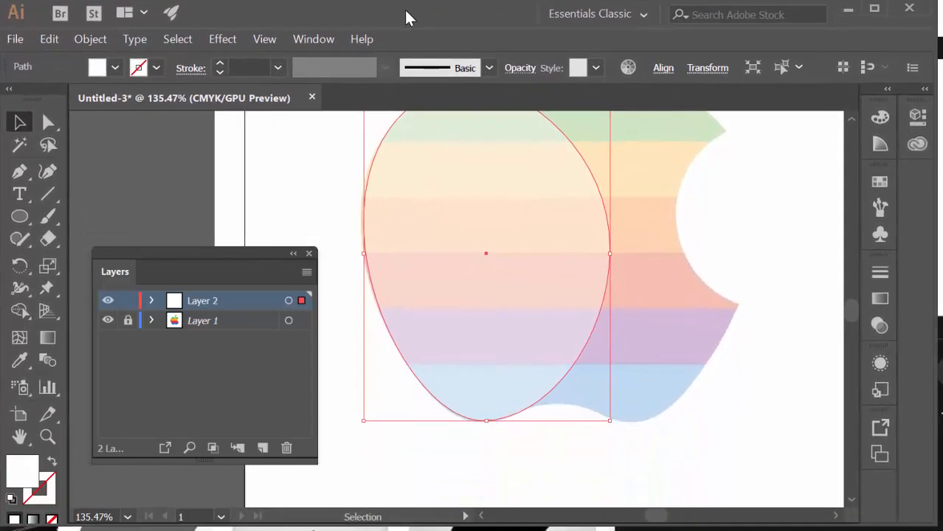
{"action": "left_click", "coordinate": [96, 40]}
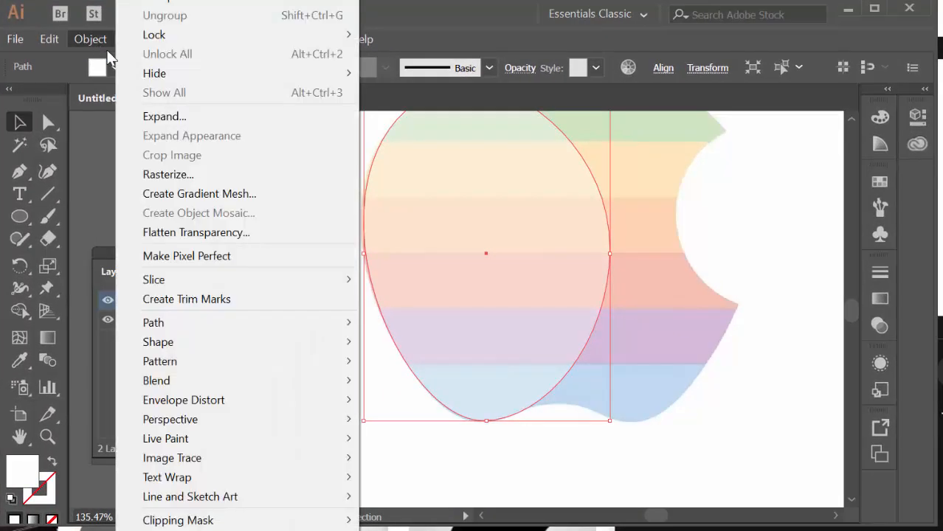
{"action": "mouse_move", "coordinate": [191, 3]}
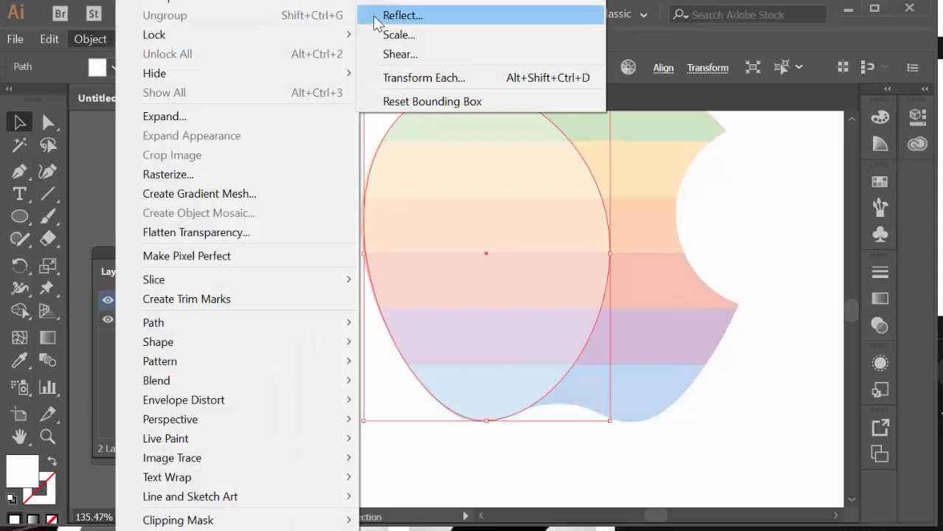
{"action": "left_click", "coordinate": [376, 16]}
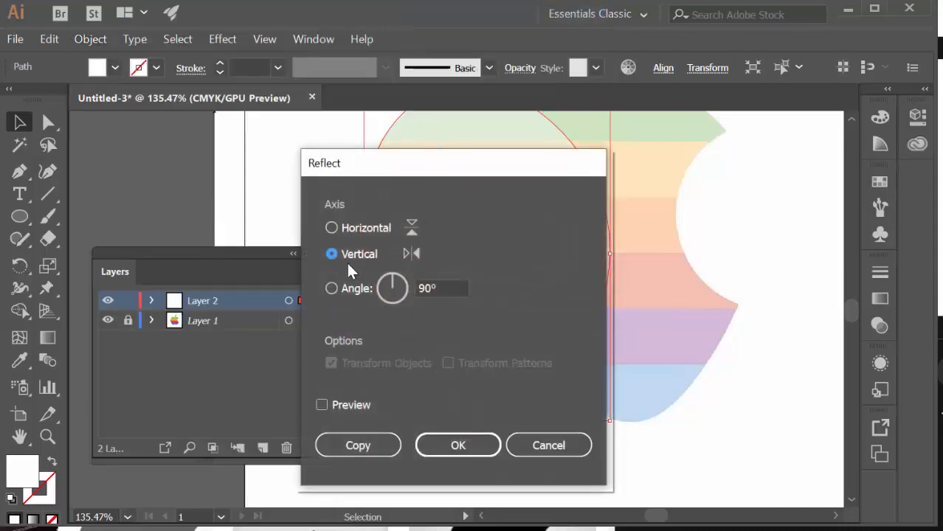
{"action": "left_click", "coordinate": [367, 447]}
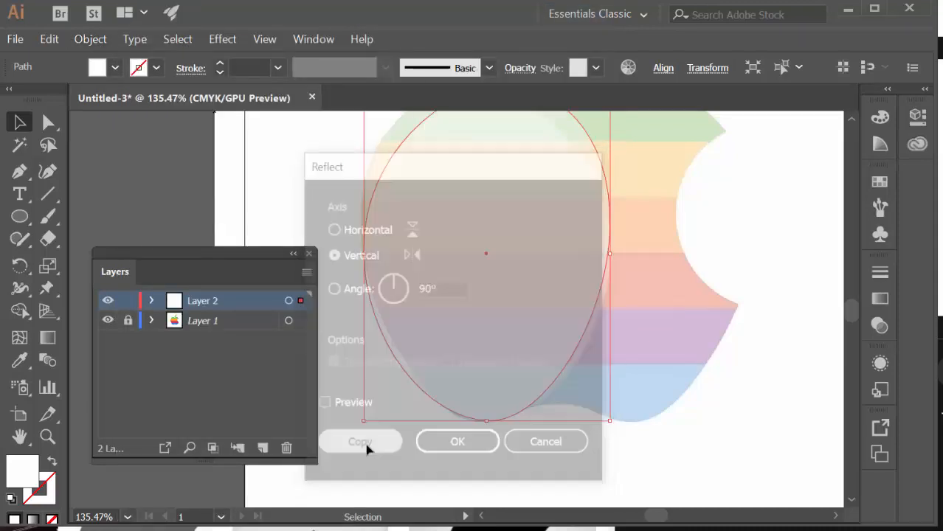
{"action": "scroll", "coordinate": [472, 361], "scroll_direction": "up", "scroll_amount": 3}
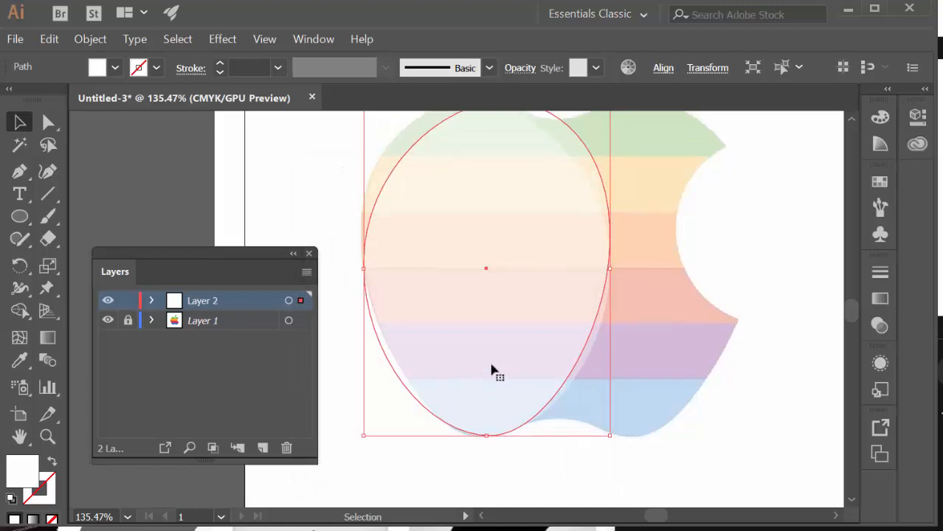
Step: Expand Layer 2 and move the reflected ellipse horizontally over the apple's right half, matching its right outline
{"action": "left_click", "coordinate": [401, 169]}
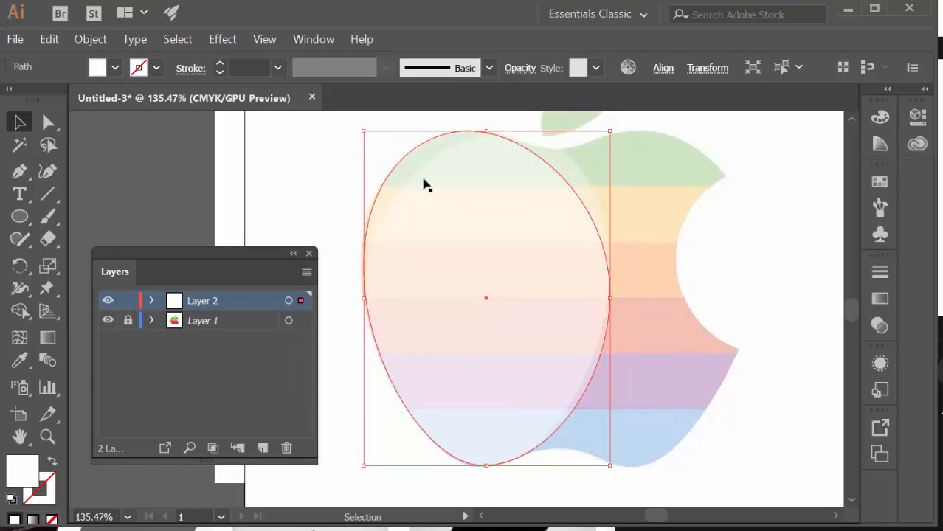
{"action": "left_click", "coordinate": [431, 190]}
{"action": "left_click", "coordinate": [151, 301]}
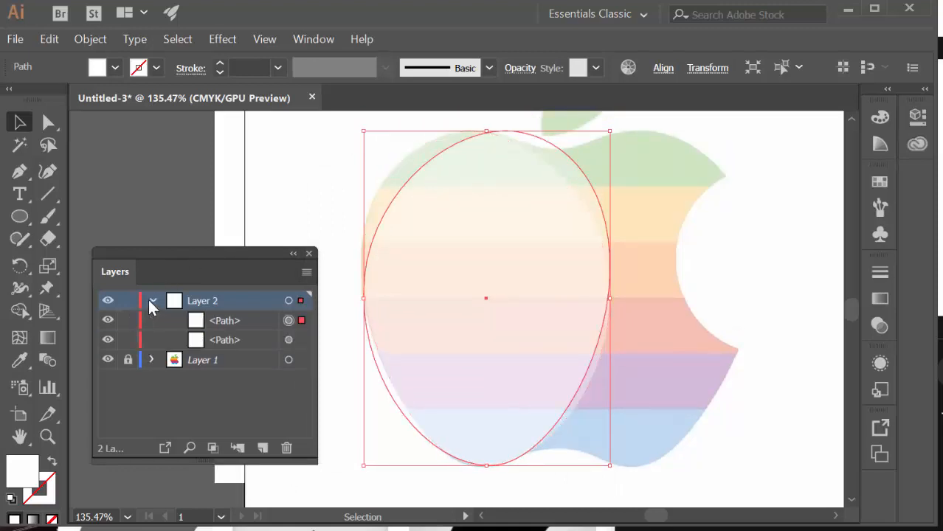
{"action": "left_click", "coordinate": [441, 266], "text": "shift"}
{"action": "left_click", "coordinate": [461, 255]}
{"action": "left_click", "coordinate": [568, 174], "text": "shift"}
{"action": "left_click_drag", "start_coordinate": [568, 178], "coordinate": [711, 189]}
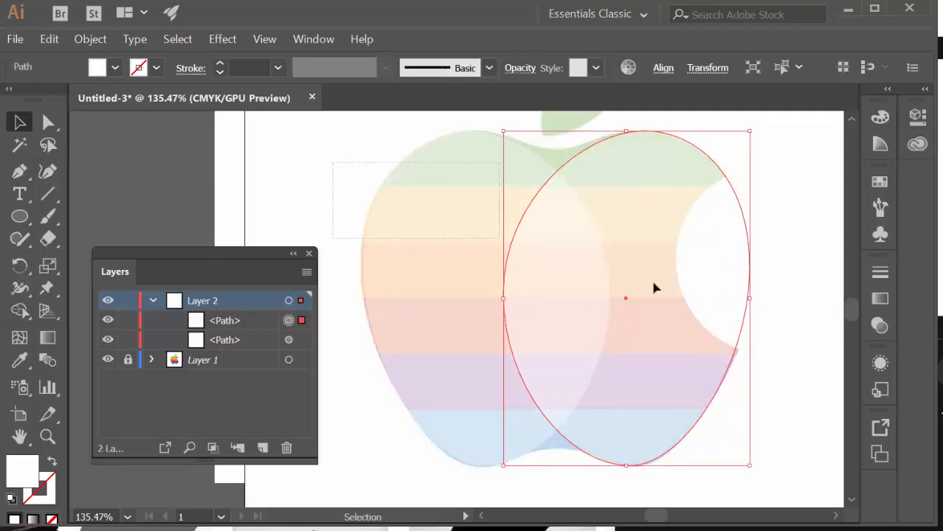
Step: Select both ellipses and unite them into a single apple shape with the Pathfinder Unite mode
{"action": "key", "text": "ctrl+a"}
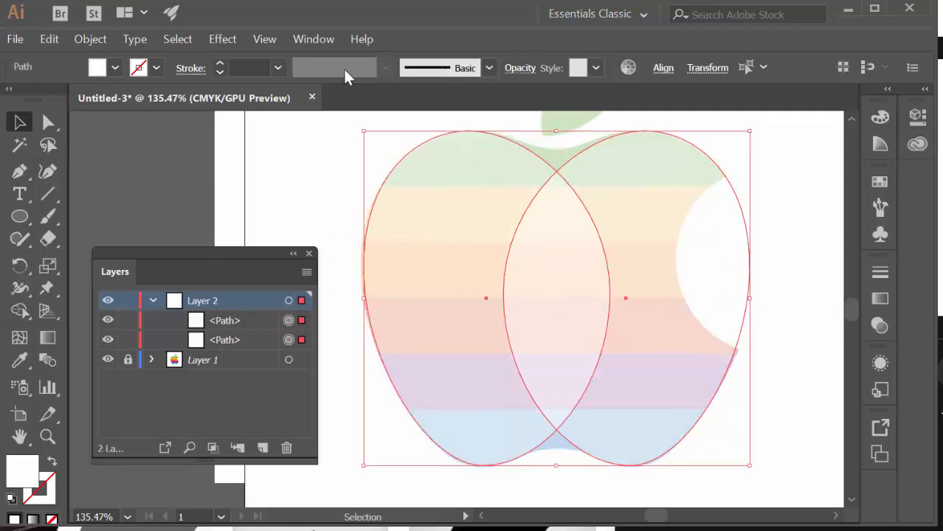
{"action": "left_click", "coordinate": [311, 40]}
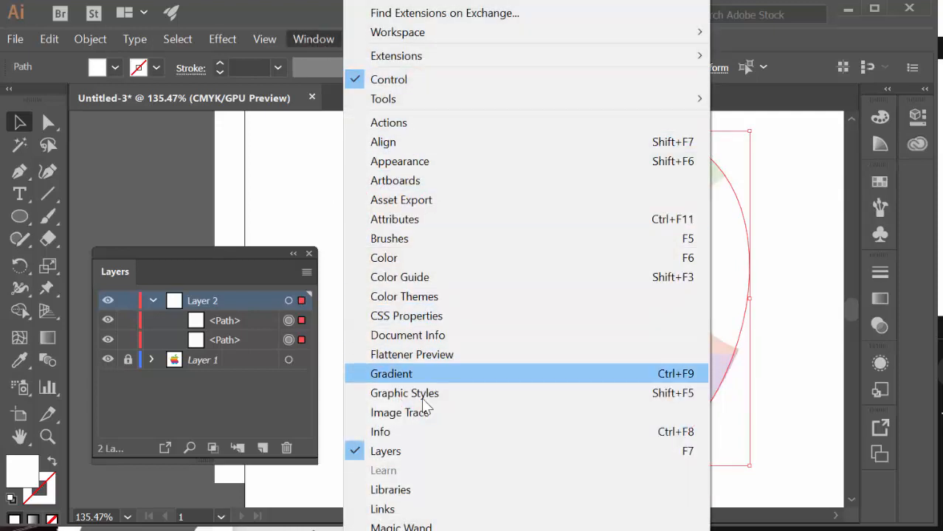
{"action": "left_click", "coordinate": [431, 143]}
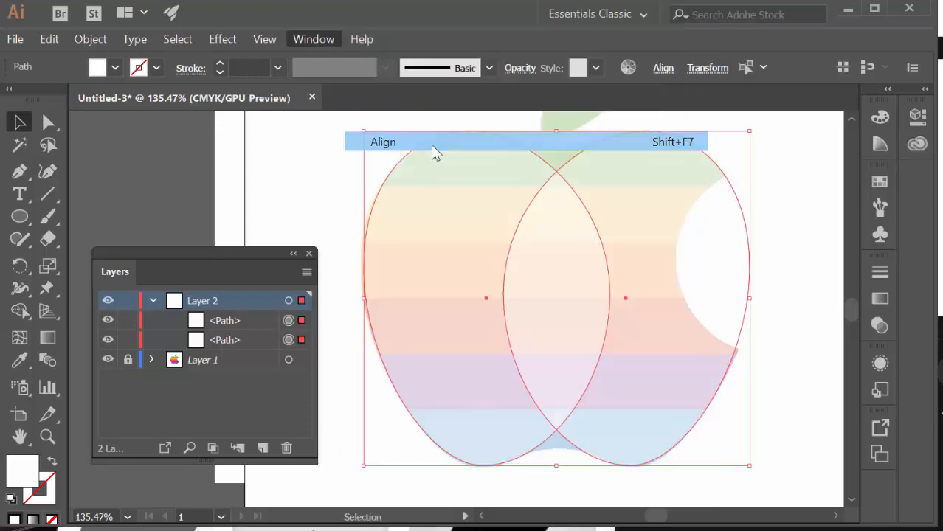
{"action": "left_click_drag", "start_coordinate": [630, 66], "coordinate": [210, 128]}
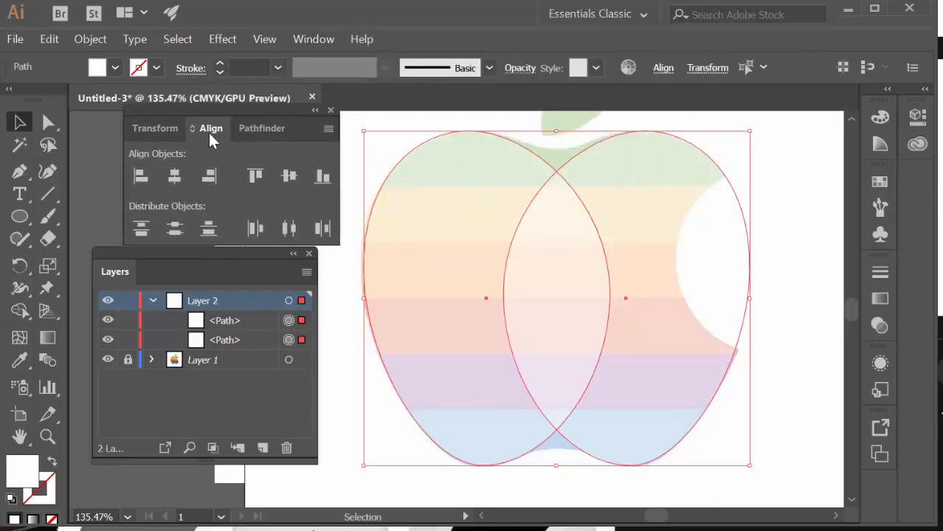
{"action": "left_click", "coordinate": [261, 129]}
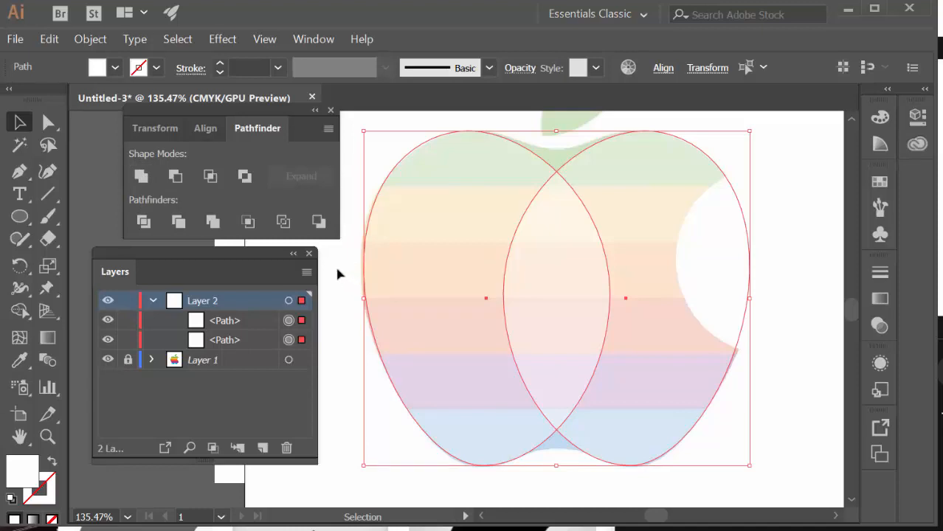
{"action": "left_click", "coordinate": [140, 177]}
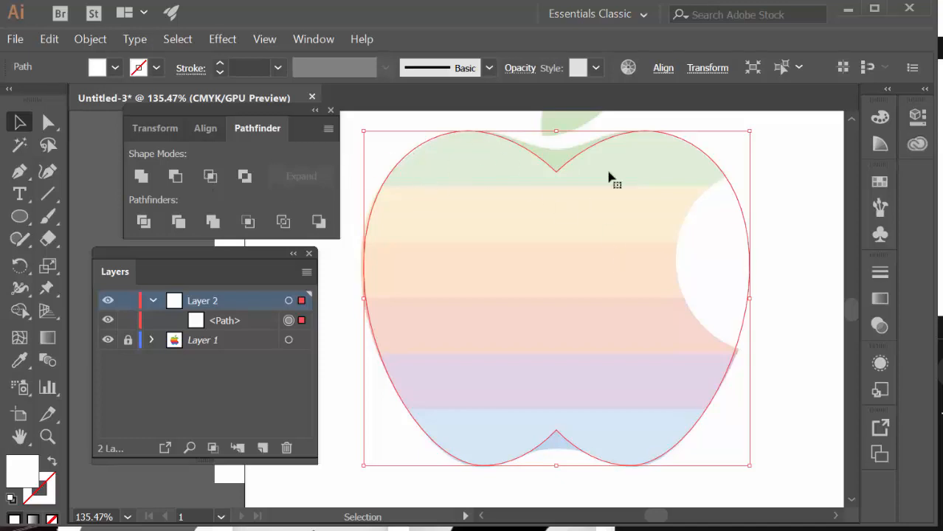
Step: Convert the anchor point of the apple's top notch to smooth and raise it to the dip of the reference apple
{"action": "left_click", "coordinate": [49, 127]}
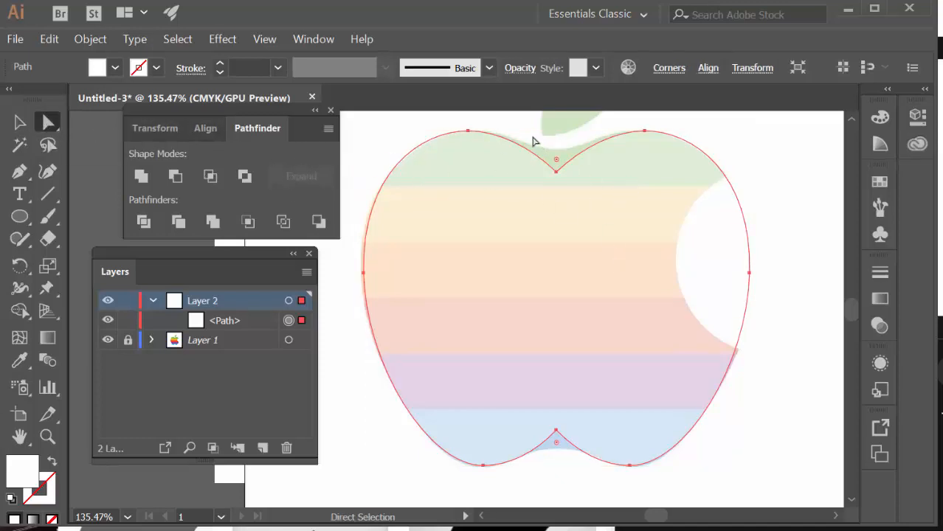
{"action": "left_click", "coordinate": [588, 195]}
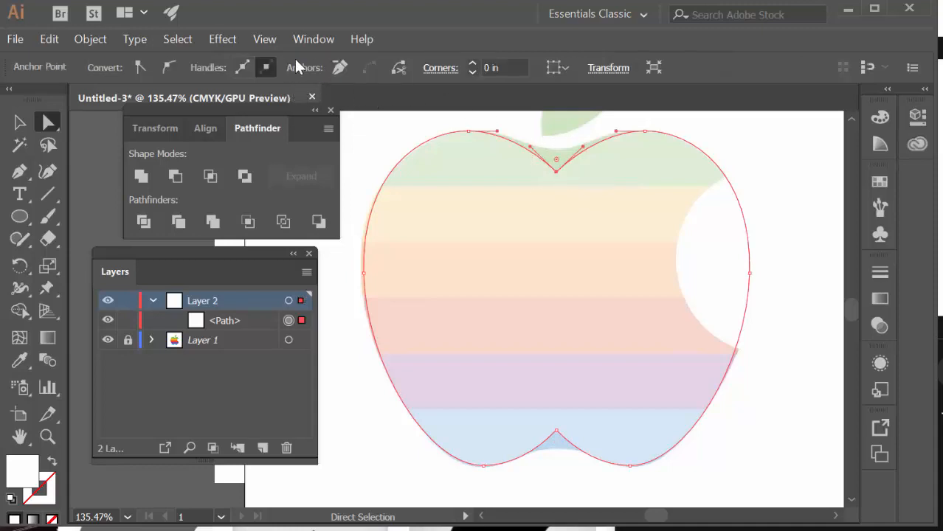
{"action": "left_click", "coordinate": [166, 65]}
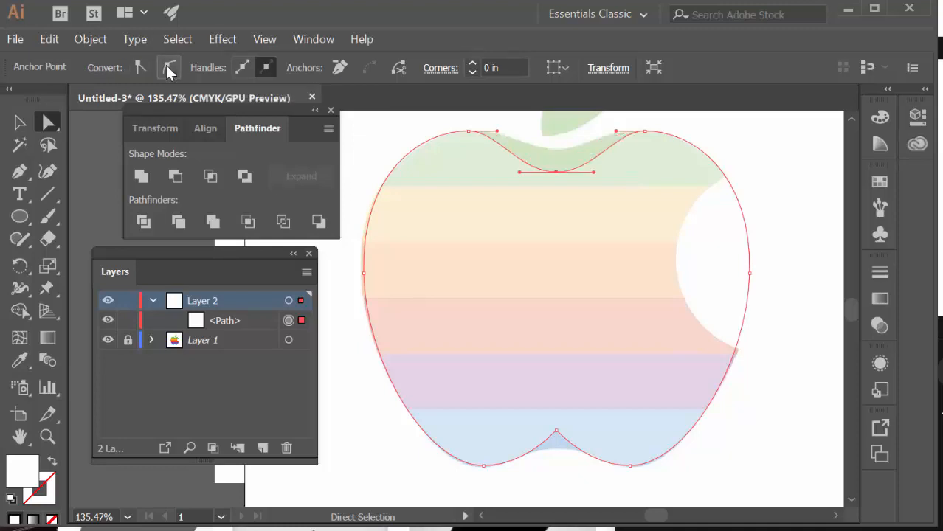
{"action": "key", "text": "Up"}
{"action": "key", "text": "Up"}
{"action": "key", "text": "Up"}
{"action": "key", "text": "Up"}
{"action": "key", "text": "Up"}
{"action": "key", "text": "Up"}
{"action": "key", "text": "Up"}
{"action": "key", "text": "Up"}
{"action": "key", "text": "Up"}
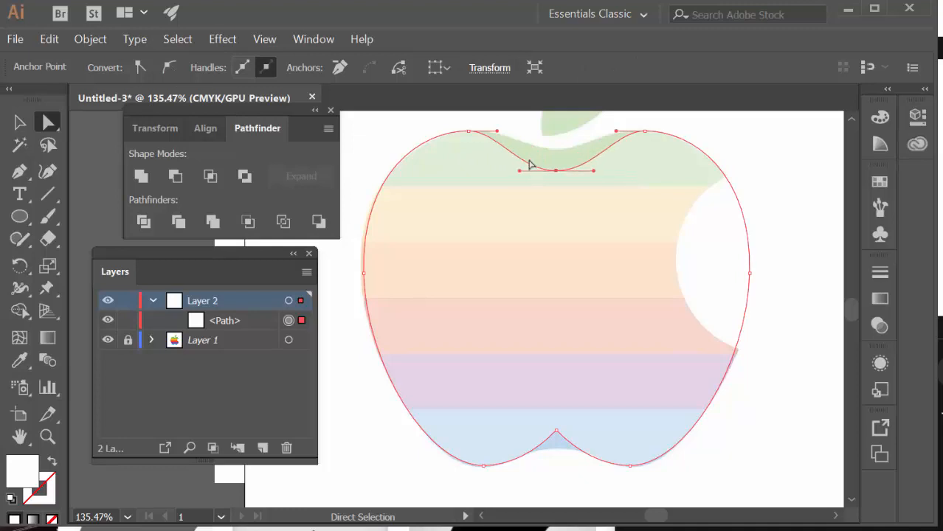
{"action": "key", "text": "Up"}
{"action": "key", "text": "Up"}
{"action": "key", "text": "Up"}
{"action": "key", "text": "Up"}
{"action": "key", "text": "Up"}
{"action": "key", "text": "Up"}
{"action": "key", "text": "Up"}
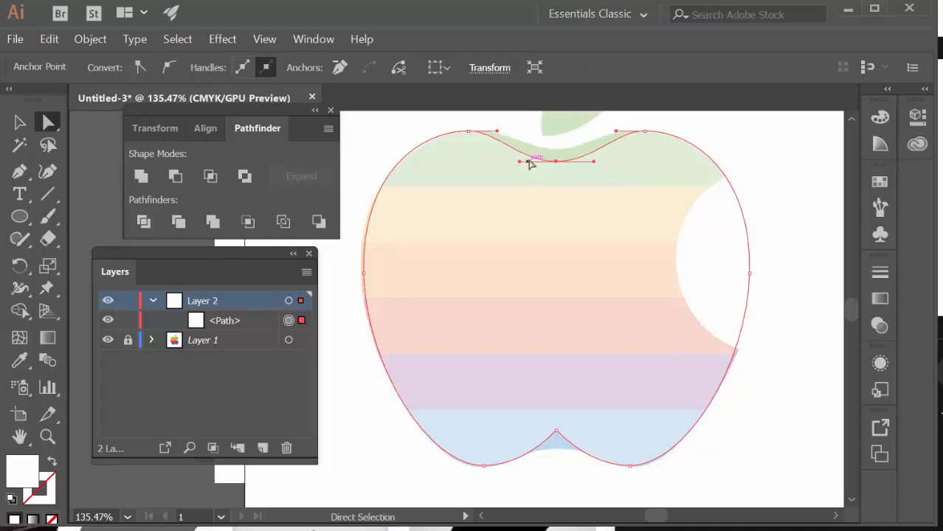
{"action": "key", "text": "Up"}
{"action": "key", "text": "Up"}
{"action": "key", "text": "Up"}
{"action": "key", "text": "Up"}
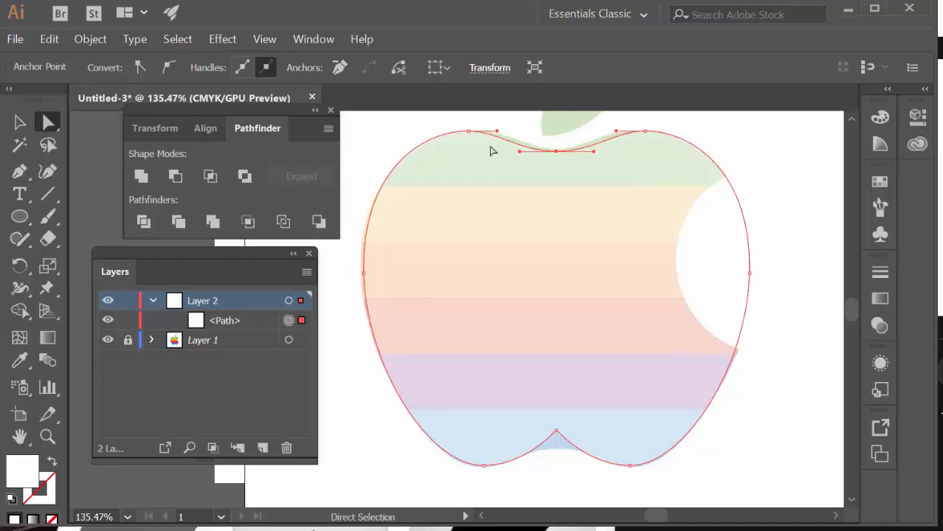
Step: Adjust the direction handles around the apple's top dip so the curve follows the reference outline on both sides
{"action": "left_click", "coordinate": [499, 139]}
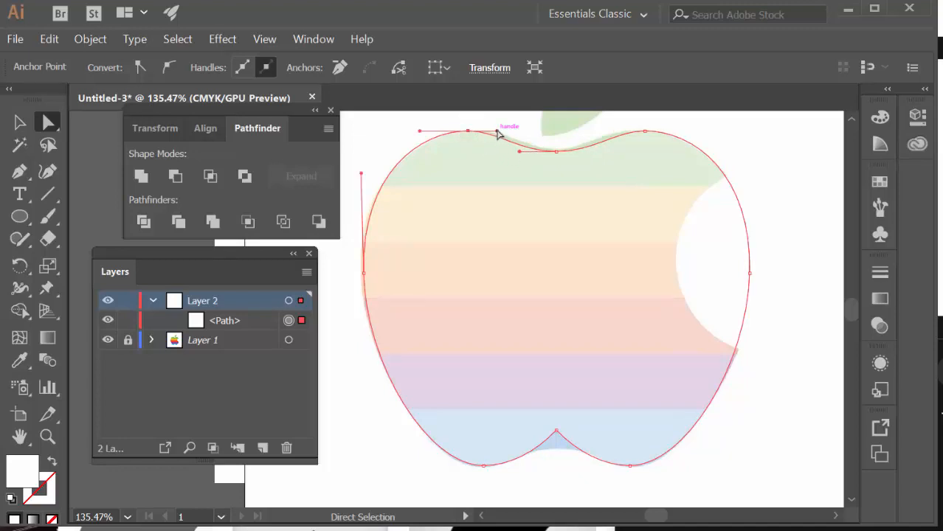
{"action": "left_click_drag", "start_coordinate": [497, 132], "coordinate": [501, 131]}
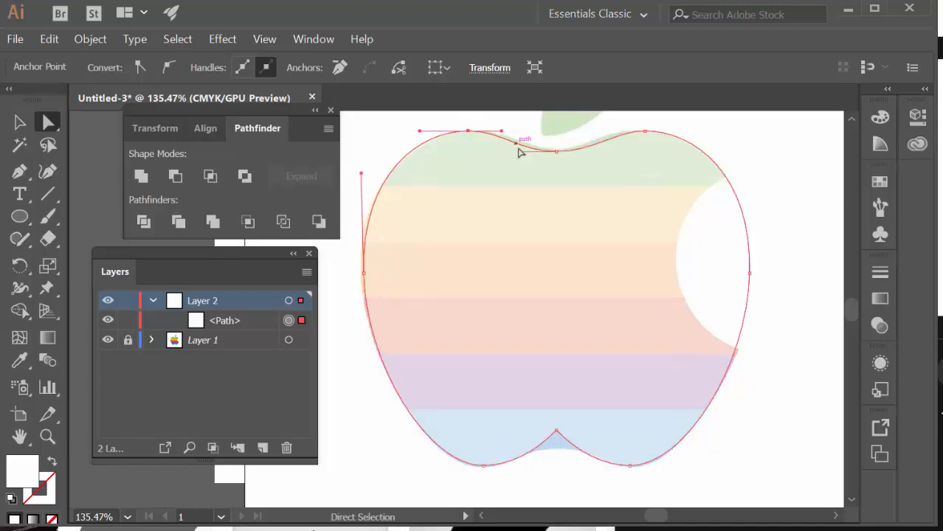
{"action": "left_click", "coordinate": [556, 151]}
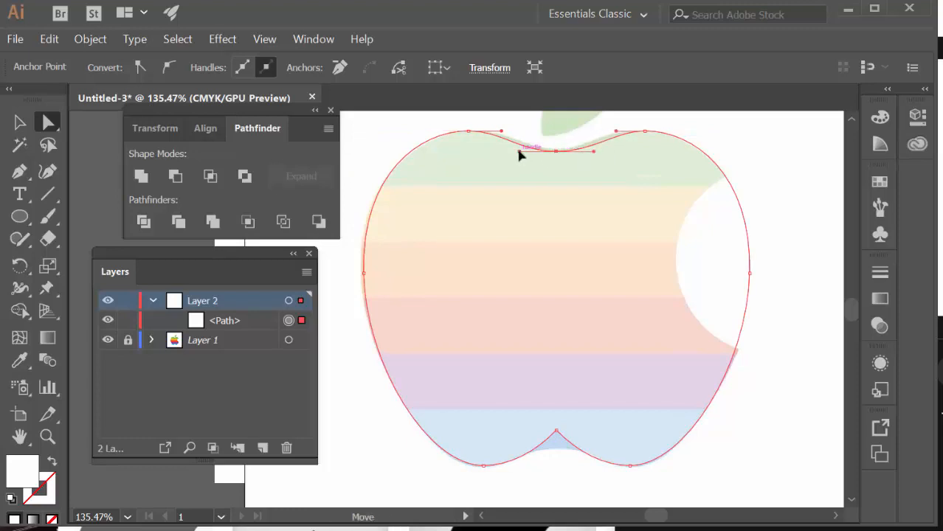
{"action": "left_click_drag", "start_coordinate": [519, 152], "coordinate": [525, 150]}
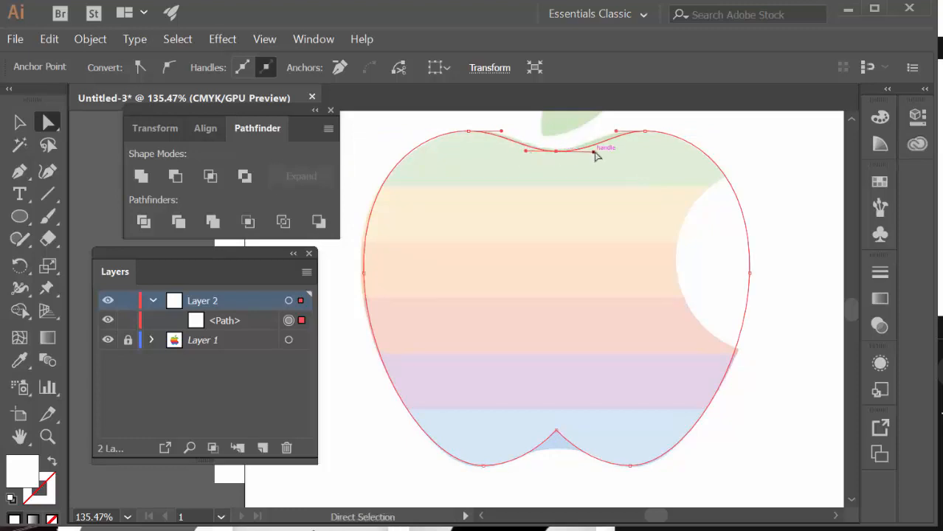
{"action": "left_click_drag", "start_coordinate": [594, 152], "coordinate": [605, 130]}
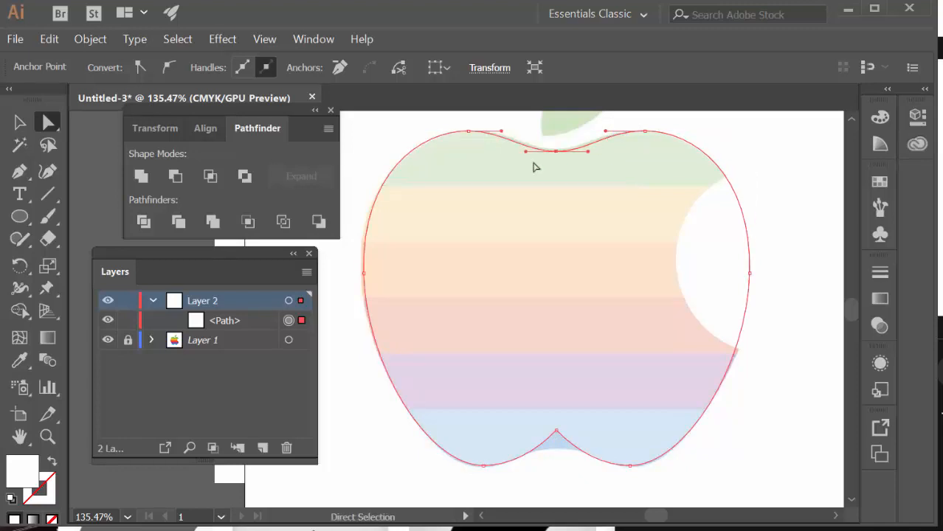
Step: Convert the anchor point of the apple's bottom notch to smooth and lower it onto the reference outline
{"action": "left_click_drag", "start_coordinate": [539, 467], "coordinate": [587, 392]}
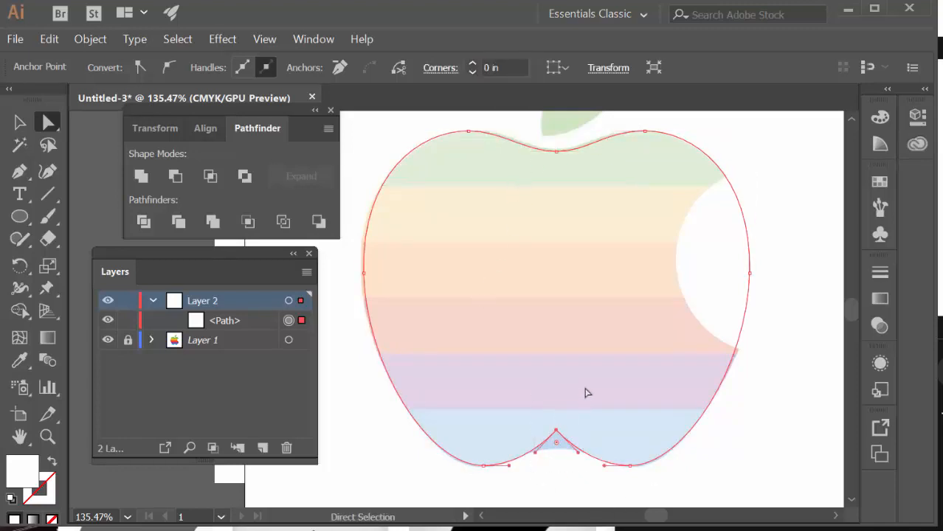
{"action": "left_click", "coordinate": [166, 64]}
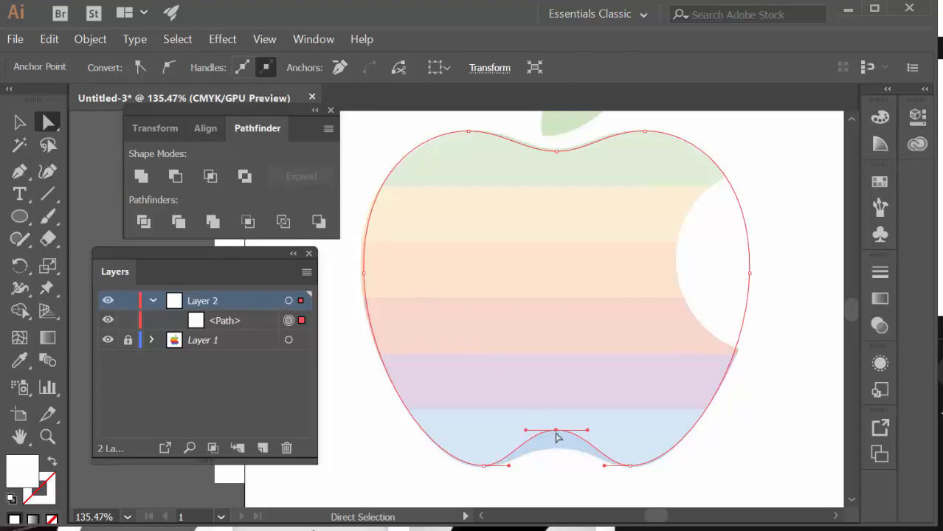
{"action": "key", "text": "shift+Down"}
{"action": "key", "text": "shift+Down"}
{"action": "key", "text": "shift+Down"}
{"action": "key", "text": "shift+Up"}
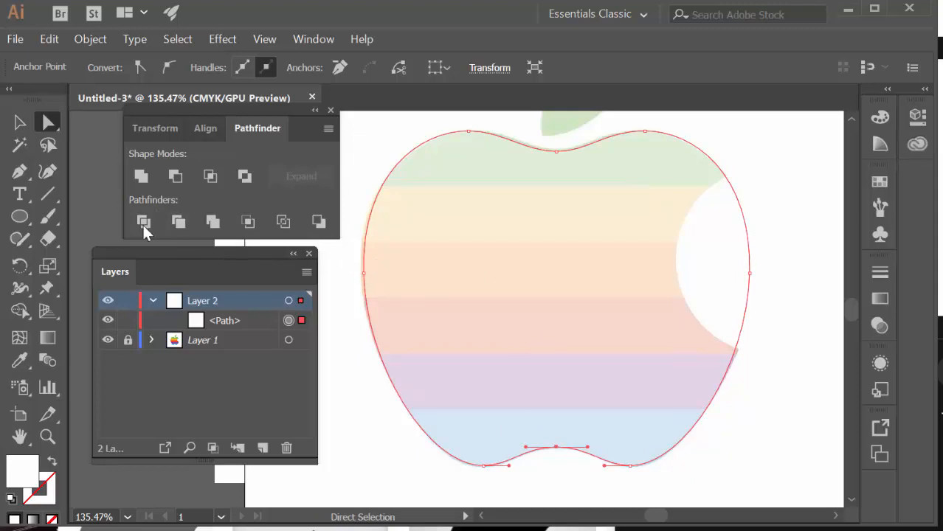
Step: Draw an ellipse over the apple's bite and enlarge it until its left edge follows the bite's curve
{"action": "left_click", "coordinate": [19, 217]}
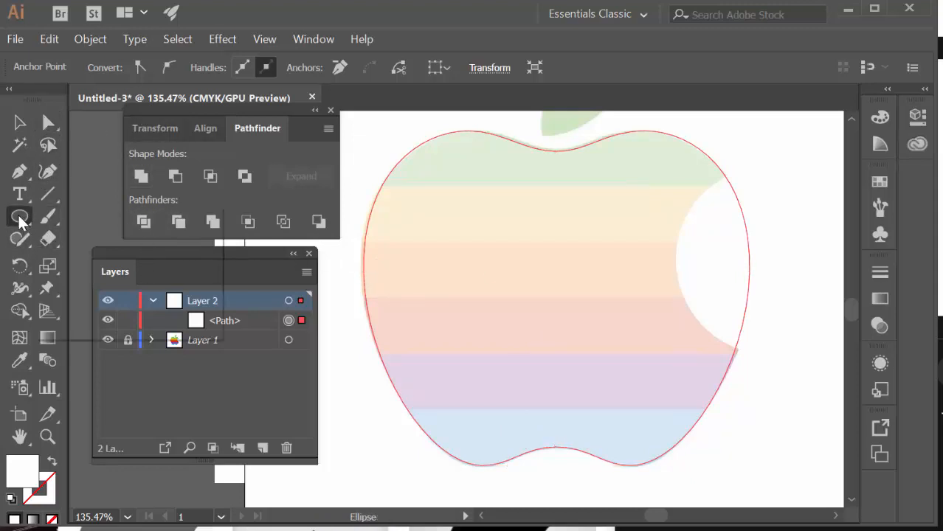
{"action": "left_click", "coordinate": [20, 219]}
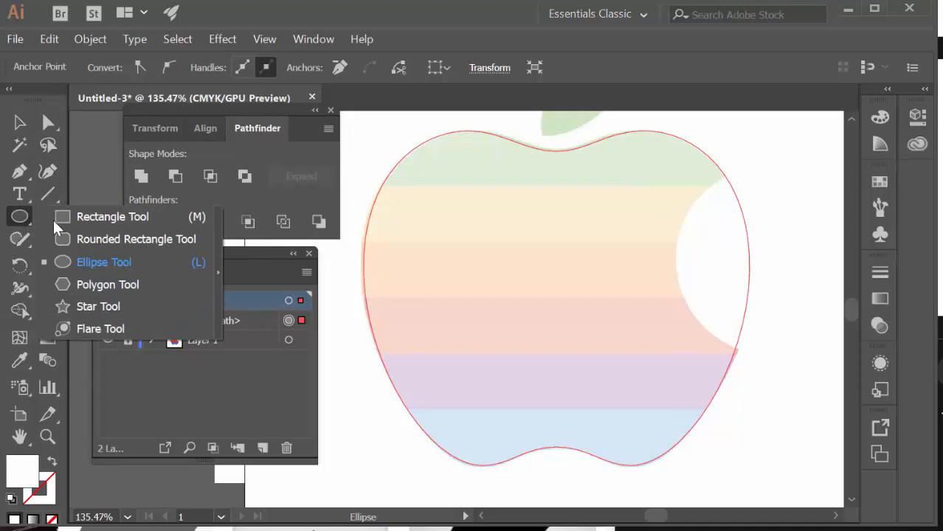
{"action": "left_click", "coordinate": [85, 263]}
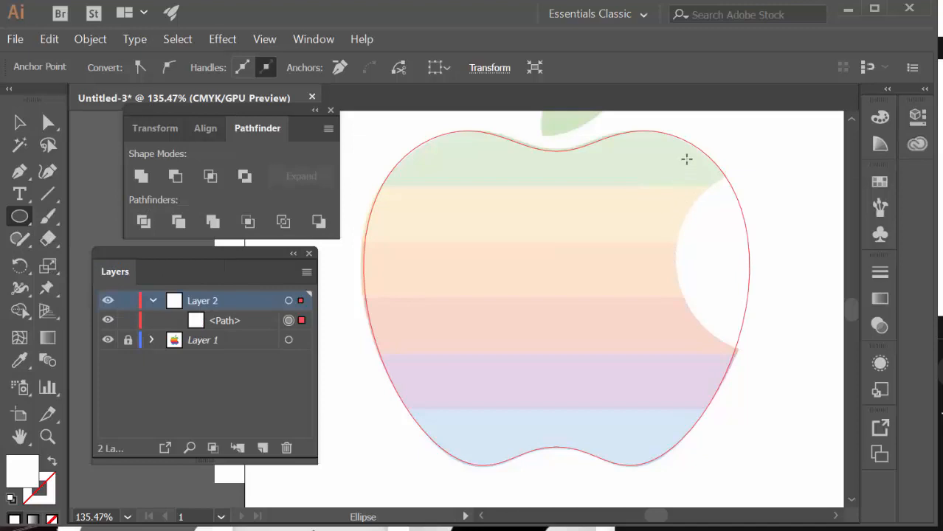
{"action": "left_click_drag", "start_coordinate": [686, 159], "coordinate": [411, 338]}
{"action": "key", "text": "space"}
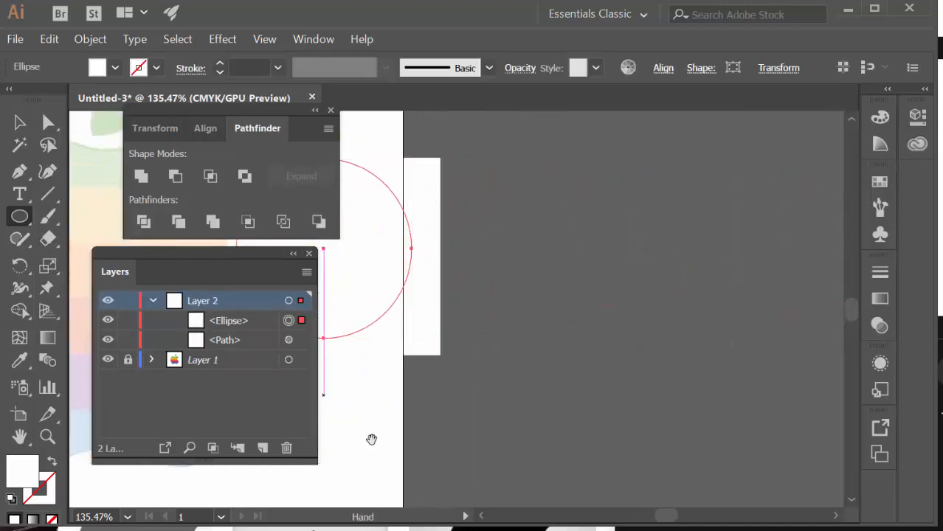
{"action": "left_click_drag", "start_coordinate": [371, 440], "coordinate": [711, 394]}
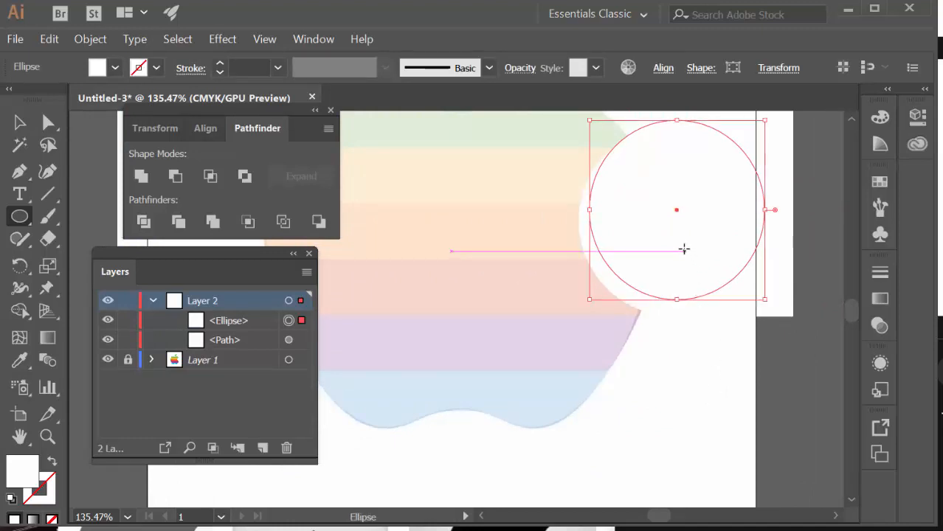
{"action": "key", "text": "v"}
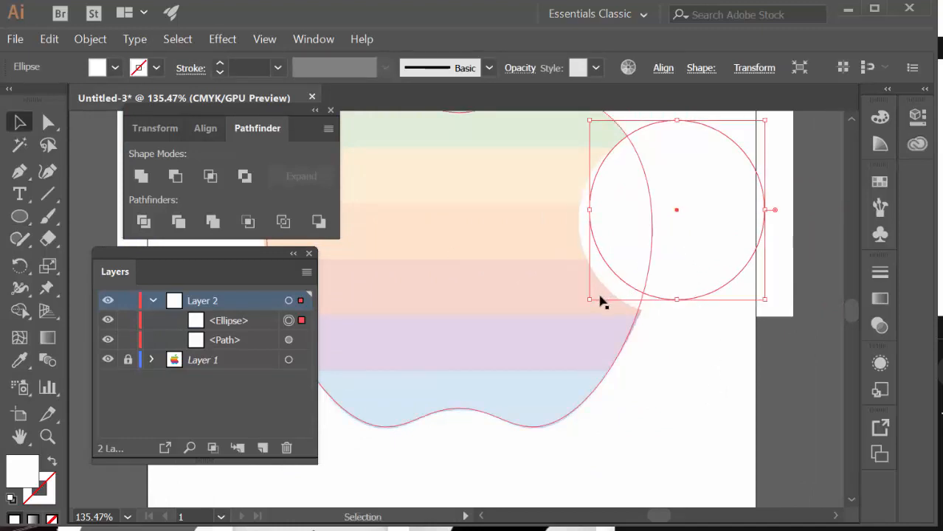
{"action": "left_click_drag", "start_coordinate": [590, 301], "coordinate": [580, 320]}
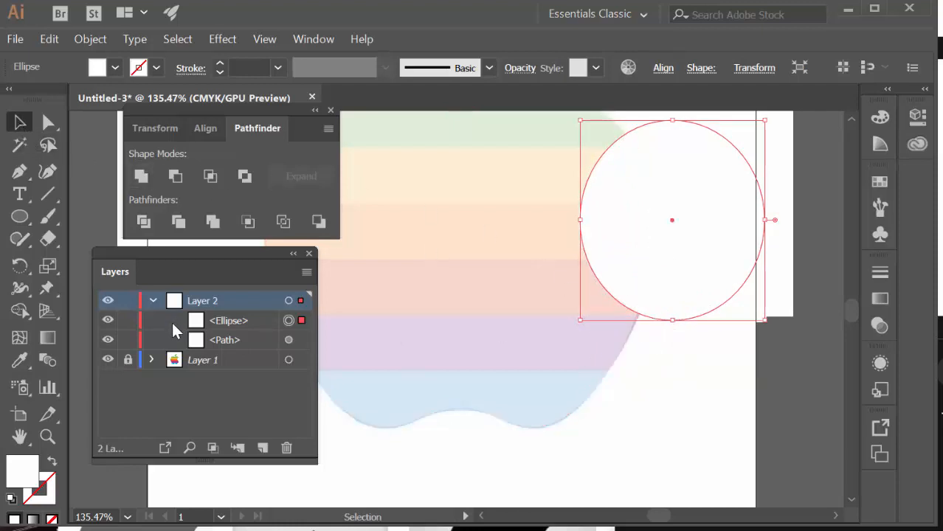
Step: Select the bite ellipse and the apple shape and cut the bite out with the Pathfinder Minus Front mode
{"action": "left_click", "coordinate": [214, 327]}
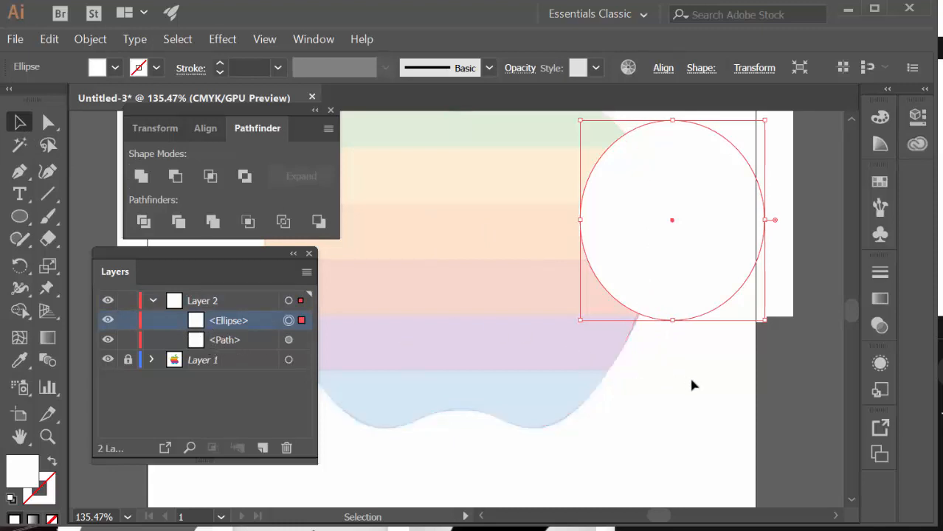
{"action": "left_click_drag", "start_coordinate": [703, 382], "coordinate": [564, 205]}
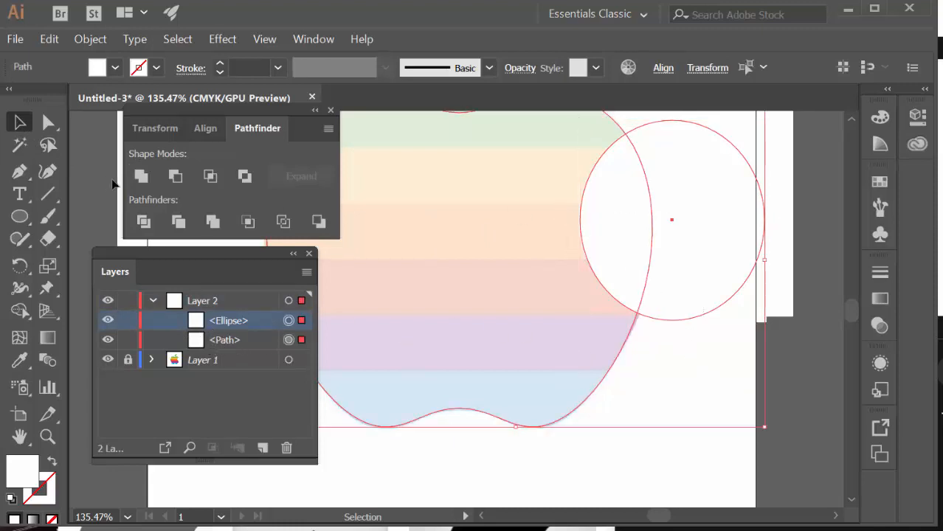
{"action": "left_click", "coordinate": [176, 176]}
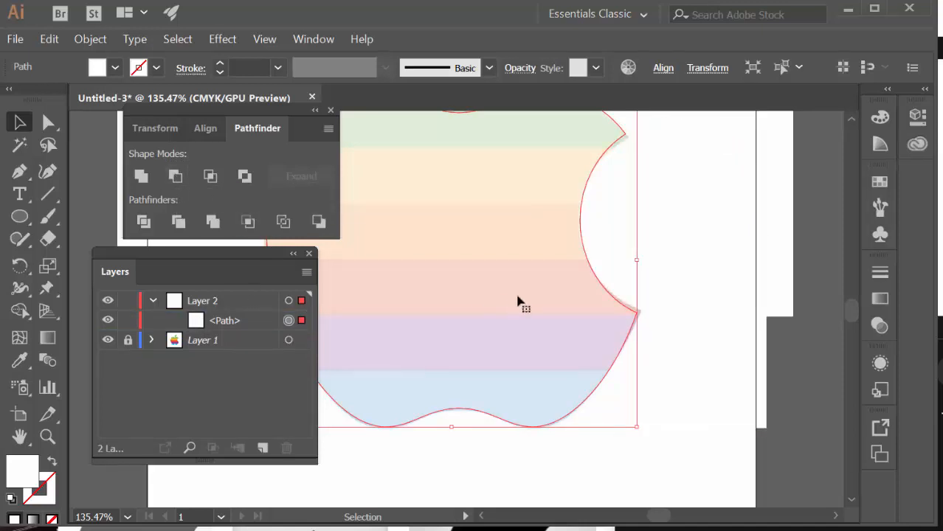
Step: Lock the apple path in Layer 2 and make Layer 2 the active layer for drawing the leaf
{"action": "key", "text": "space"}
{"action": "left_click_drag", "start_coordinate": [579, 291], "coordinate": [654, 349]}
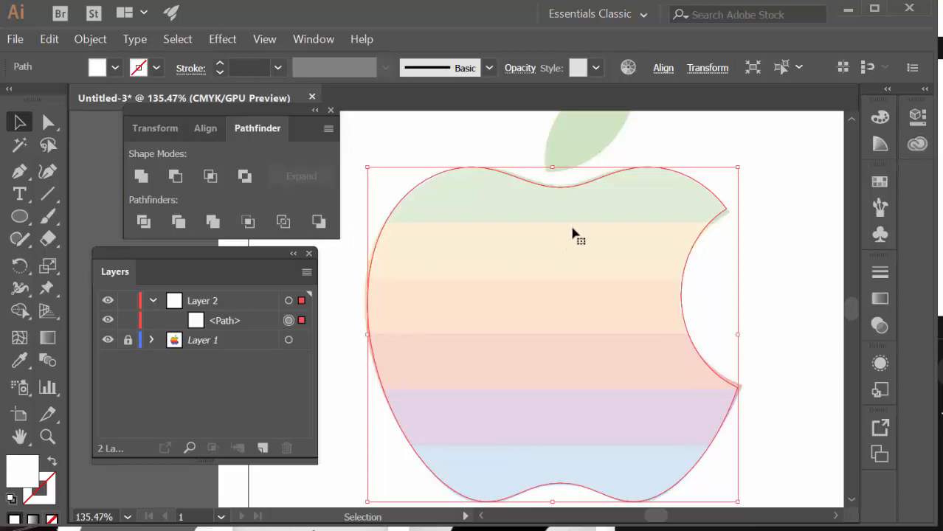
{"action": "key", "text": "space"}
{"action": "left_click_drag", "start_coordinate": [573, 229], "coordinate": [579, 336]}
{"action": "key", "text": "ctrl+minus"}
{"action": "key", "text": "ctrl+minus"}
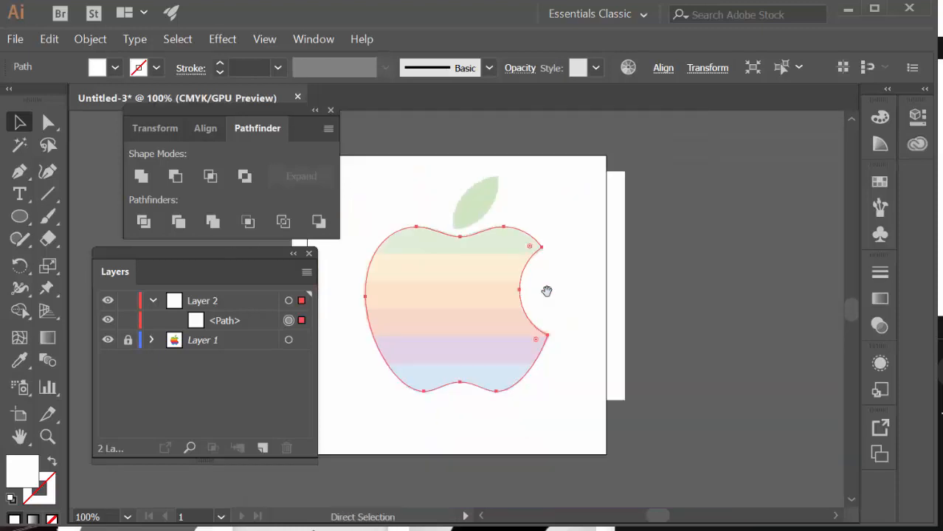
{"action": "left_click_drag", "start_coordinate": [447, 233], "coordinate": [551, 311]}
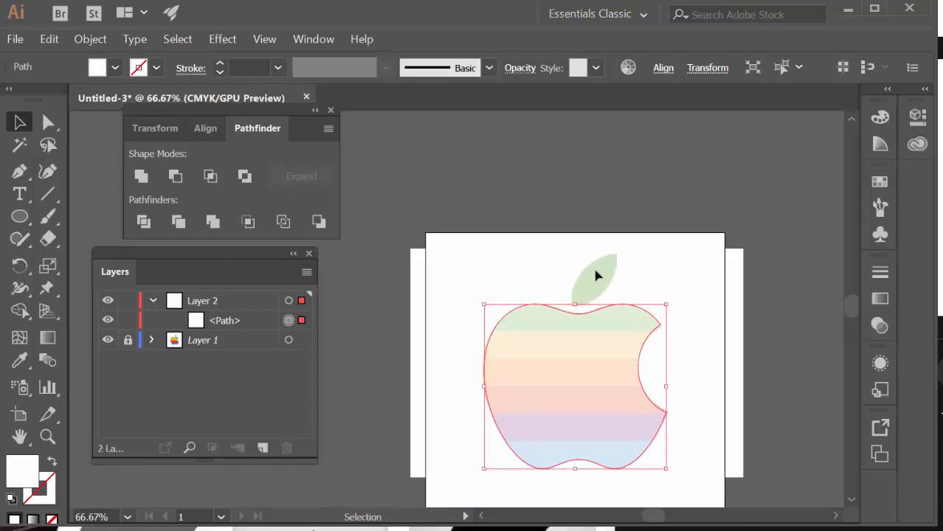
{"action": "left_click", "coordinate": [19, 216]}
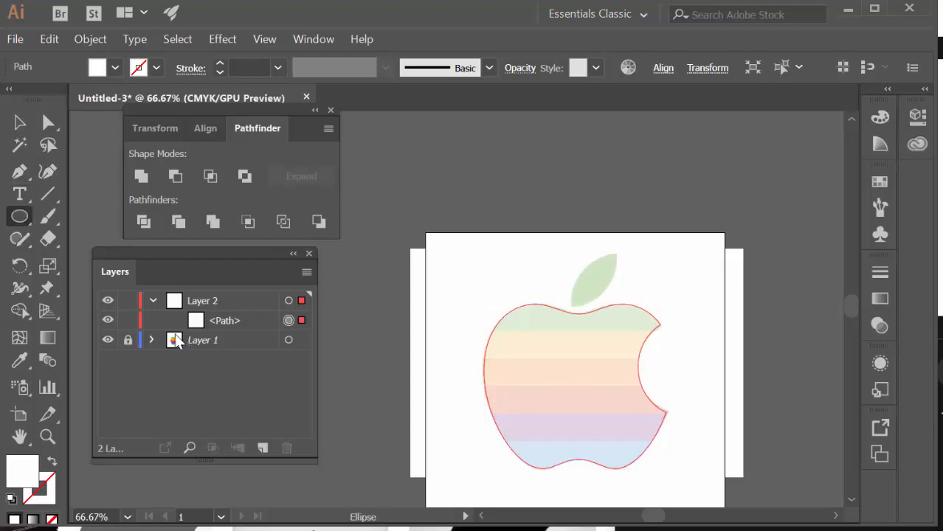
{"action": "left_click", "coordinate": [128, 320]}
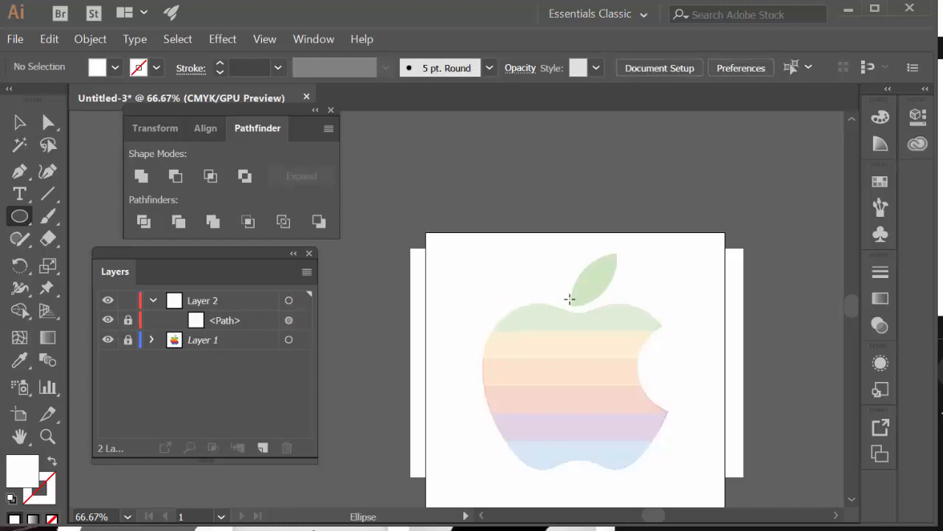
{"action": "left_click", "coordinate": [213, 301]}
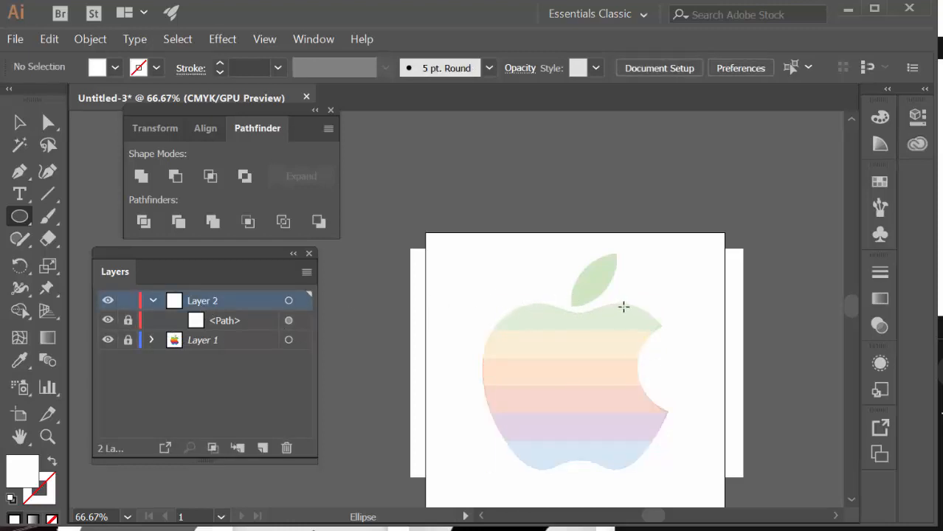
Step: Draw an ellipse over the leaf so its lower-right arc follows the leaf's lower-right edge, and set its opacity to 47%
{"action": "left_click_drag", "start_coordinate": [628, 308], "coordinate": [514, 215]}
{"action": "left_click", "coordinate": [19, 122]}
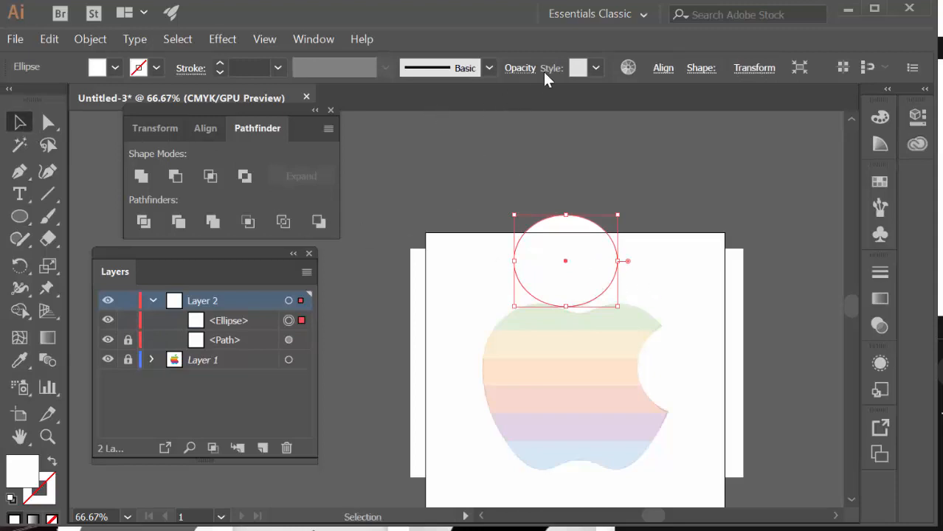
{"action": "left_click", "coordinate": [520, 68]}
{"action": "left_click", "coordinate": [509, 99]}
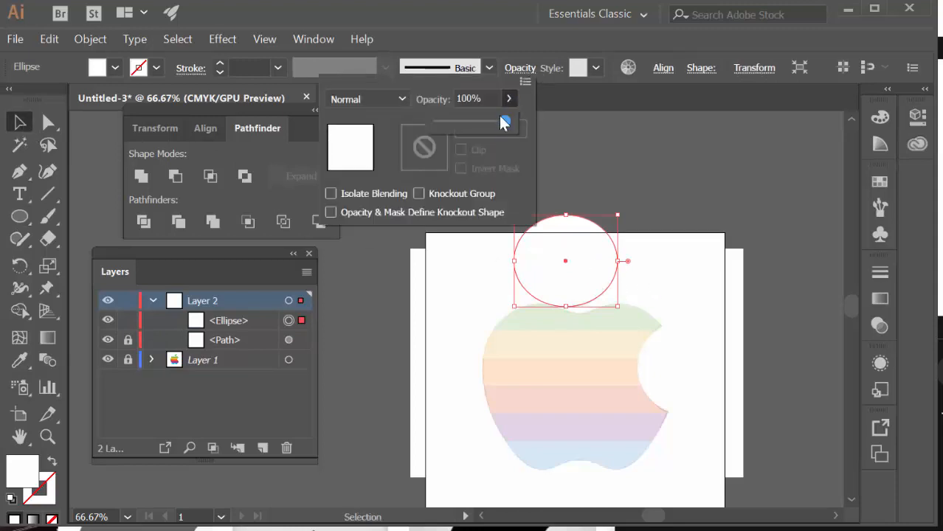
{"action": "left_click_drag", "start_coordinate": [505, 121], "coordinate": [466, 126]}
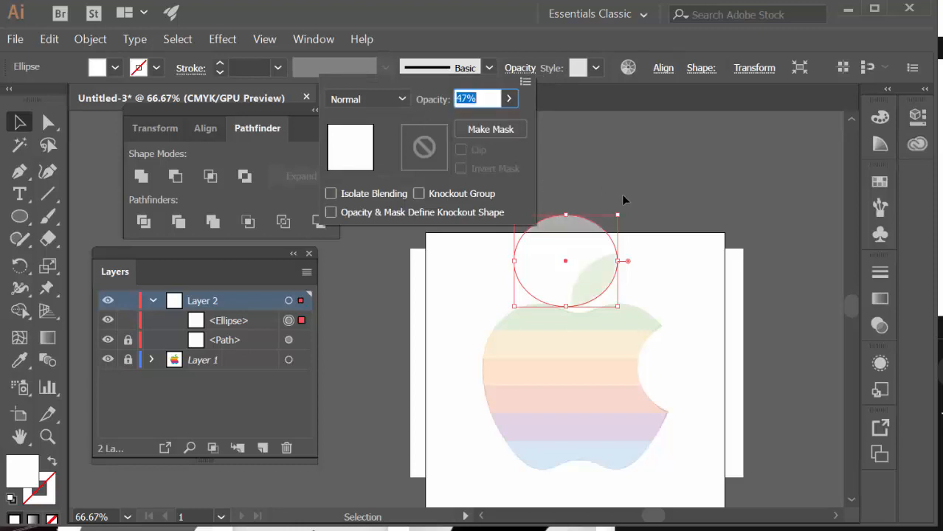
{"action": "key", "text": "Return"}
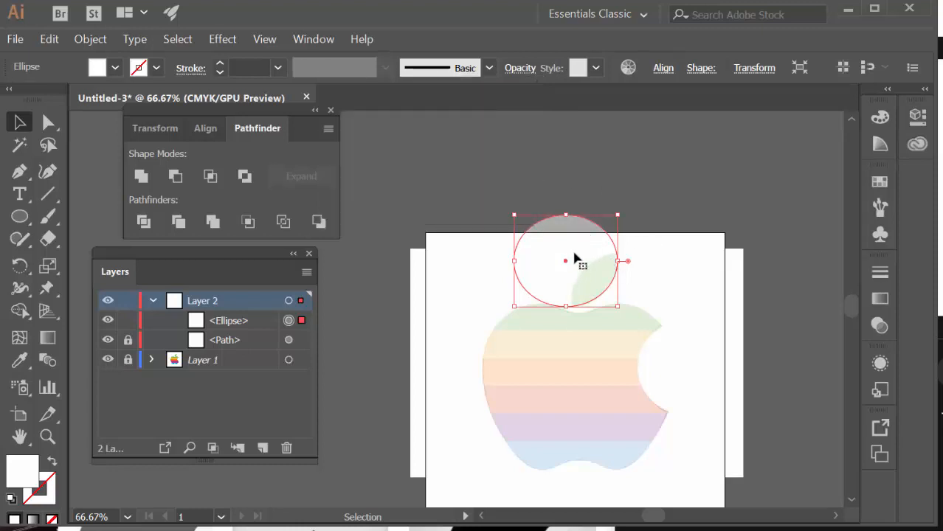
Step: Duplicate the semi-transparent ellipse diagonally down to the right so its upper-left arc lies along the leaf's upper-left edge
{"action": "left_click_drag", "start_coordinate": [560, 253], "coordinate": [611, 290]}
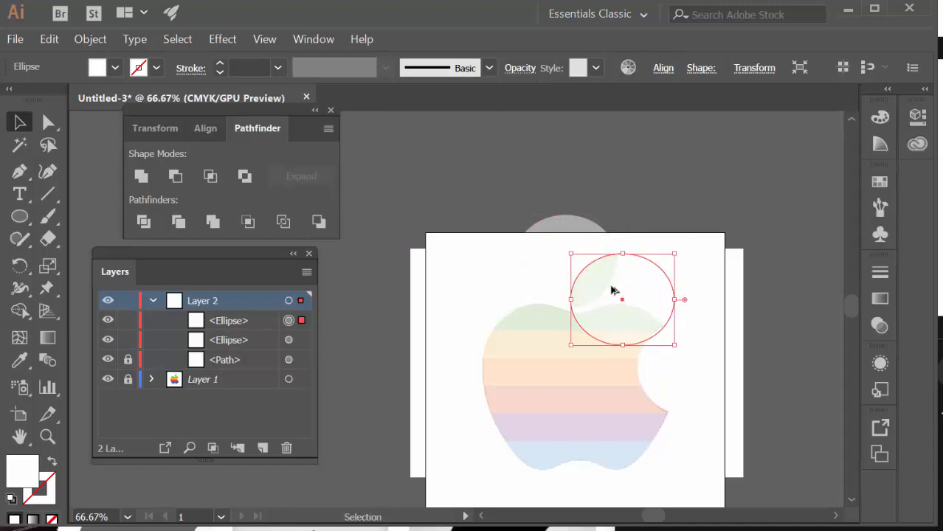
Step: Select both overlapping ellipses and reduce them to their common leaf shape with the Pathfinder Intersect mode
{"action": "left_click", "coordinate": [563, 283]}
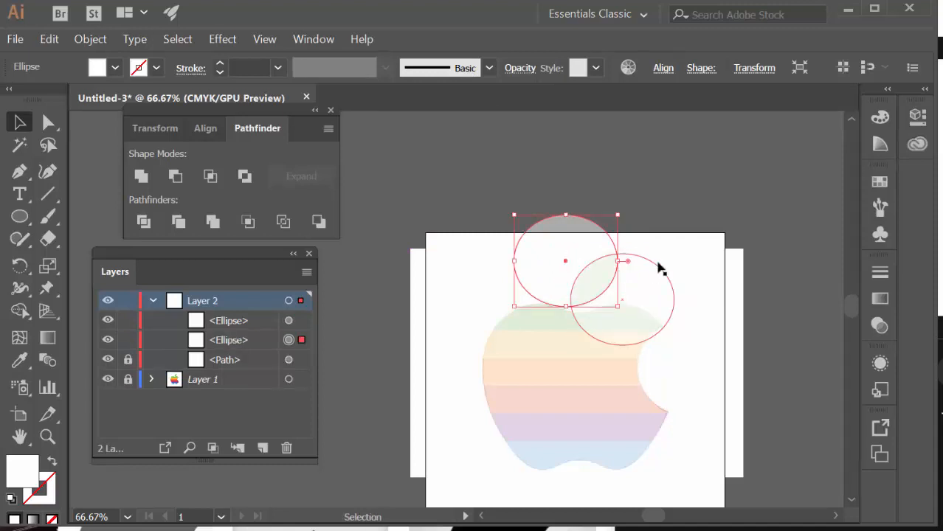
{"action": "left_click", "coordinate": [590, 263], "text": "shift"}
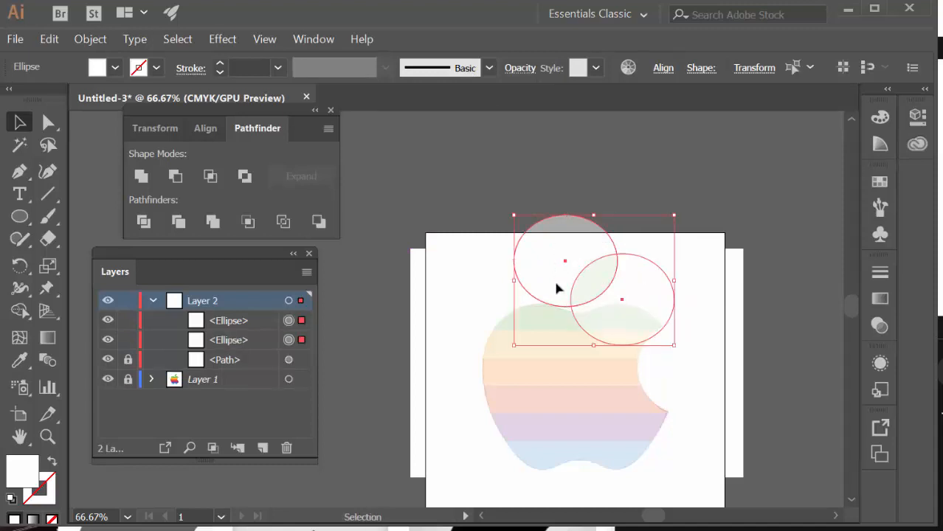
{"action": "left_click", "coordinate": [210, 178]}
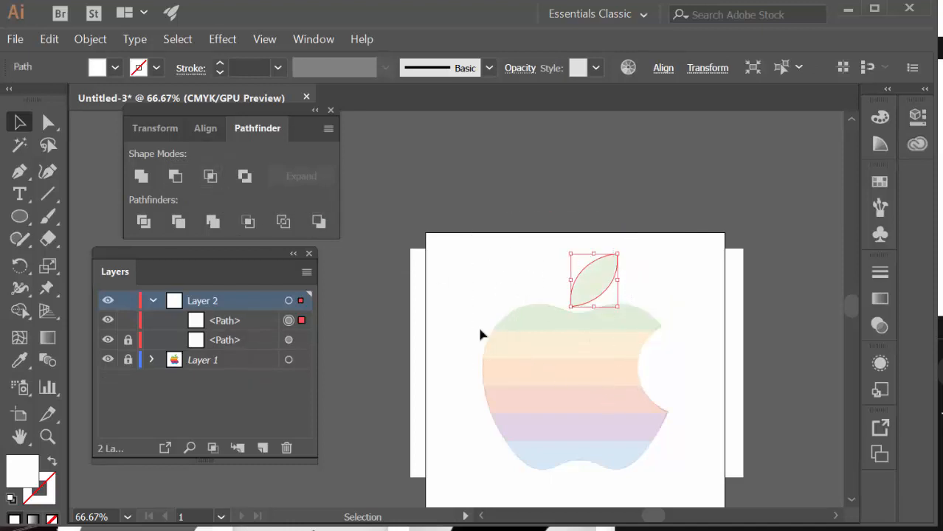
Step: Unlock the apple path, select it together with the leaf, and fill both shapes with red
{"action": "left_click", "coordinate": [128, 340]}
{"action": "left_click_drag", "start_coordinate": [507, 265], "coordinate": [647, 366]}
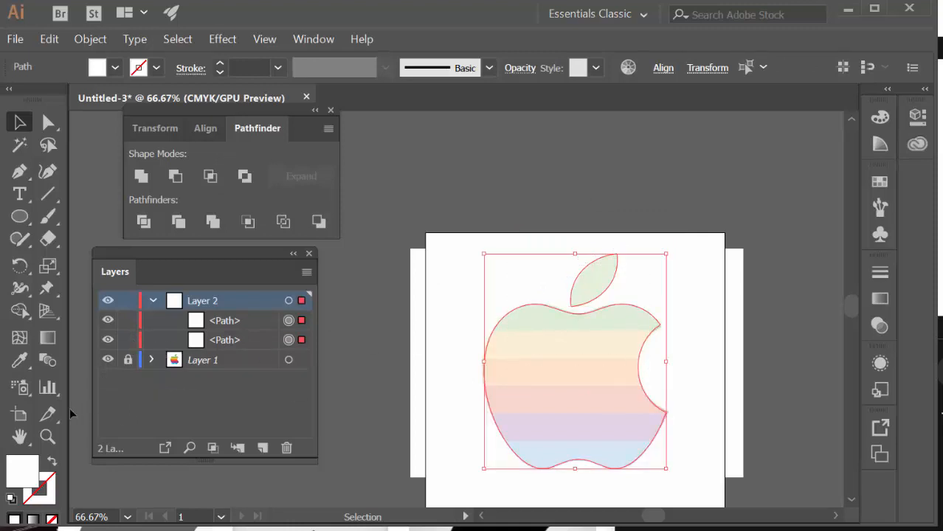
{"action": "double_click", "coordinate": [30, 476]}
{"action": "mouse_move", "coordinate": [445, 256]}
{"action": "left_mouse_down"}
{"action": "mouse_move", "coordinate": [496, 158]}
{"action": "mouse_move", "coordinate": [504, 86]}
{"action": "left_mouse_up"}
{"action": "left_click", "coordinate": [742, 100]}
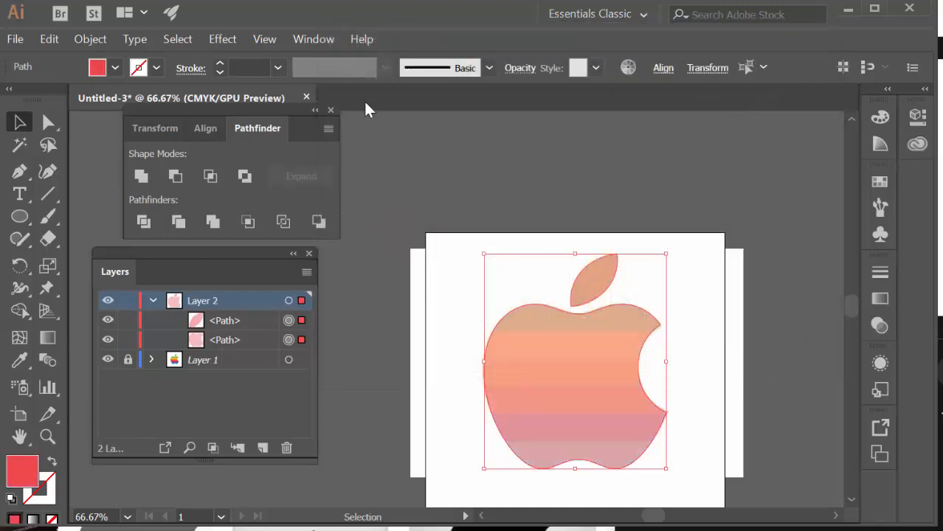
Step: Set the opacity of the selected apple and leaf to 100%
{"action": "left_click", "coordinate": [520, 68]}
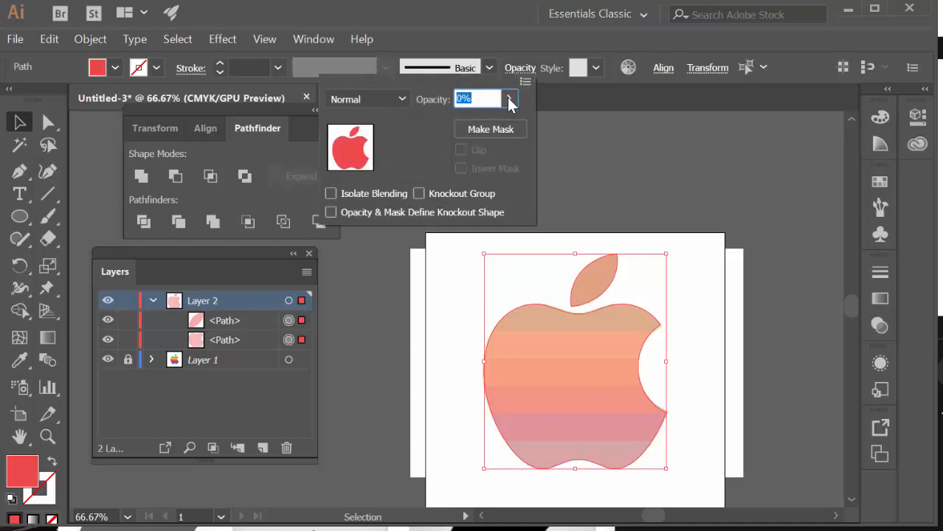
{"action": "left_click", "coordinate": [509, 101]}
{"action": "left_click_drag", "start_coordinate": [442, 118], "coordinate": [519, 118]}
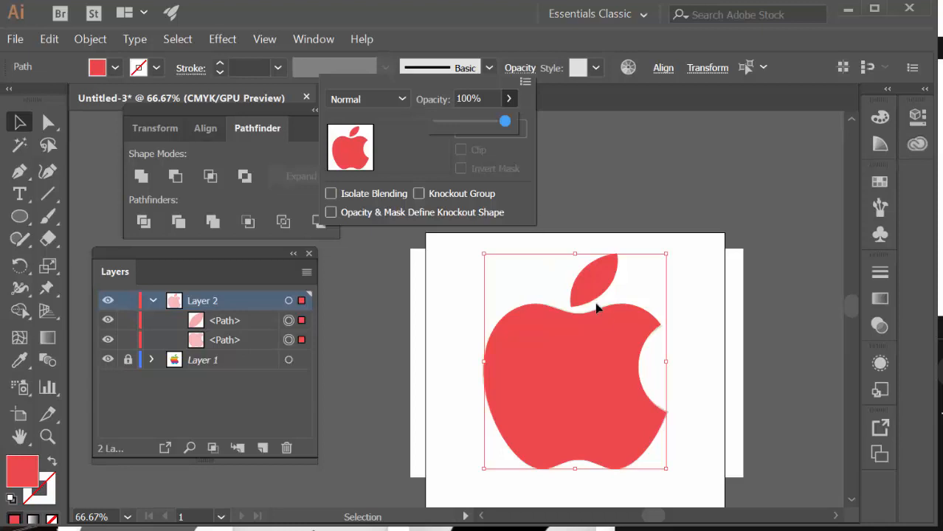
{"action": "left_click", "coordinate": [629, 179]}
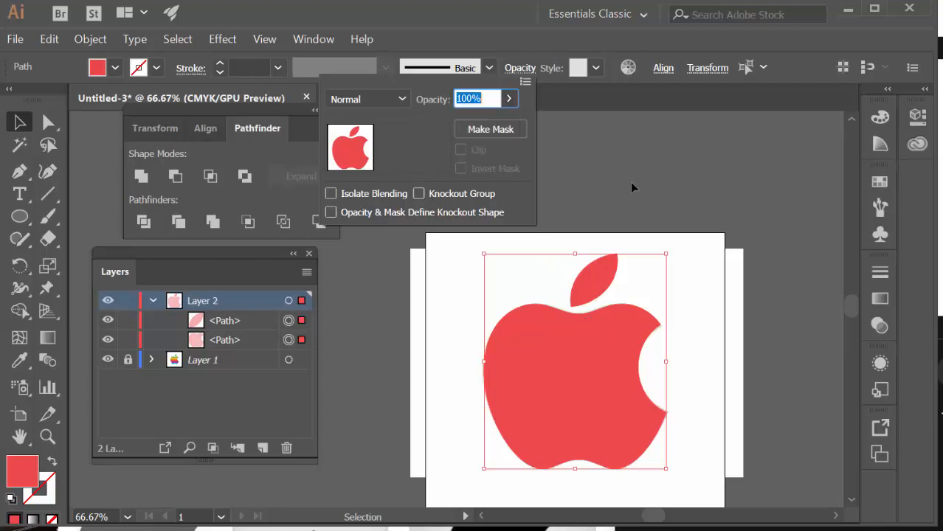
Step: Lock Layer 2 with the finished apple shapes and hide the reference image in Layer 1
{"action": "left_click", "coordinate": [126, 304]}
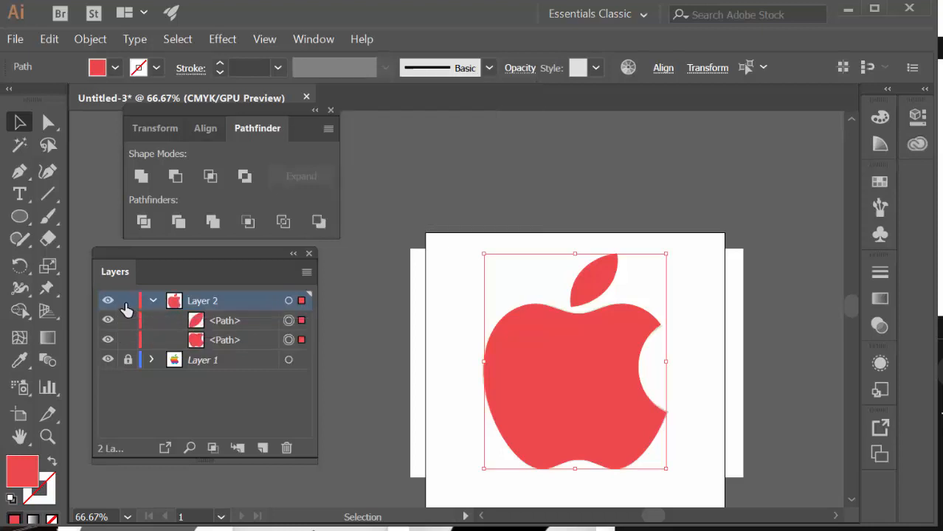
{"action": "left_click", "coordinate": [127, 301]}
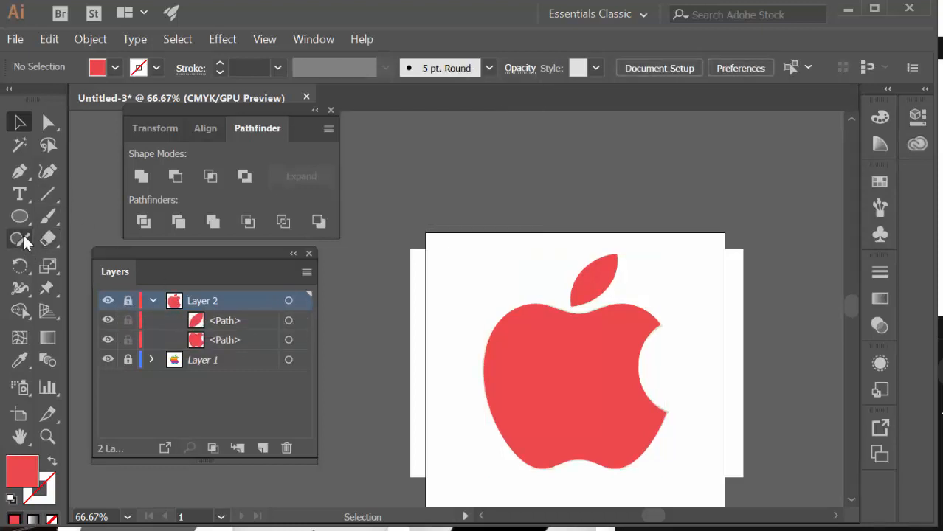
{"action": "left_click", "coordinate": [108, 360]}
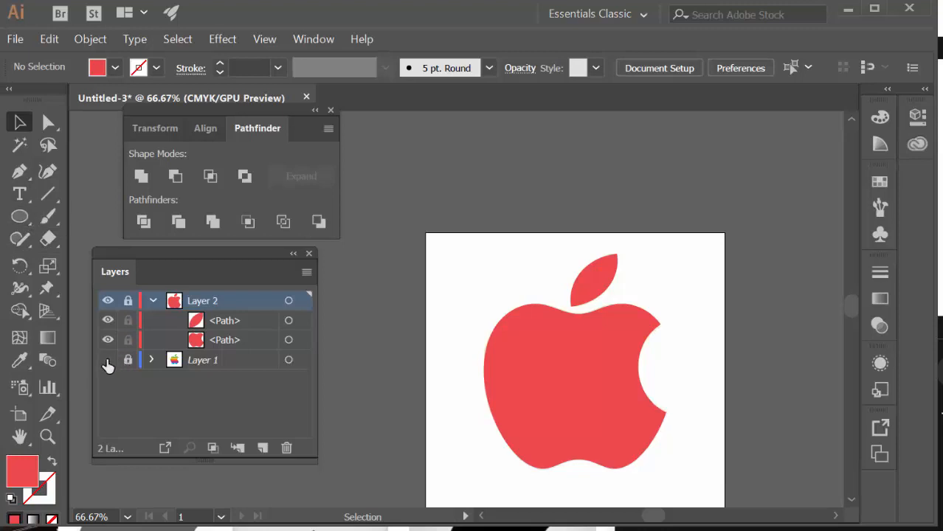
Step: Create a new layer above Layer 2 and add the text "Clint Eastwood" just below the apple
{"action": "left_click", "coordinate": [19, 193]}
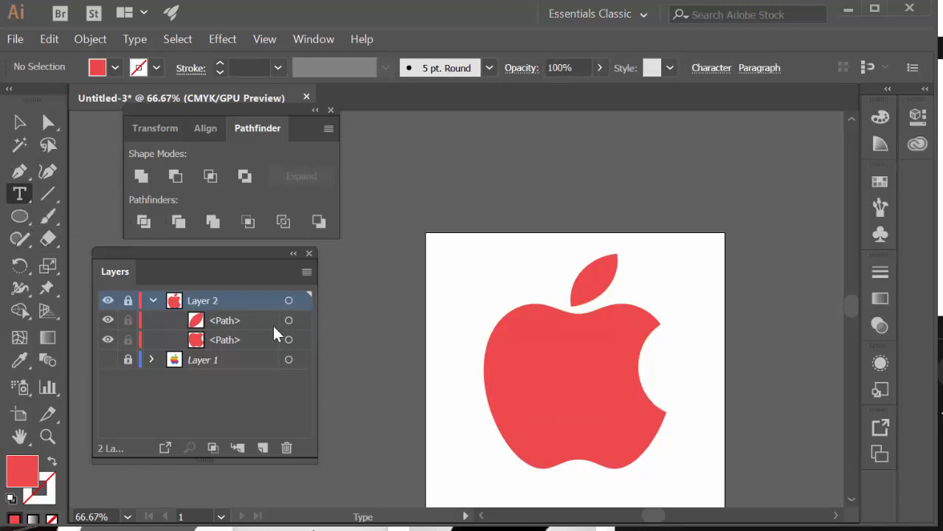
{"action": "left_click", "coordinate": [262, 448]}
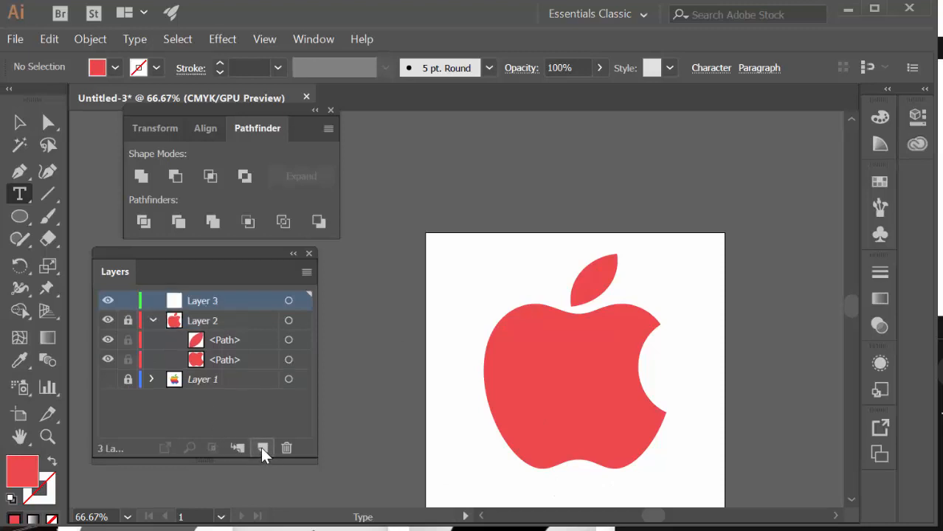
{"action": "left_click", "coordinate": [558, 490]}
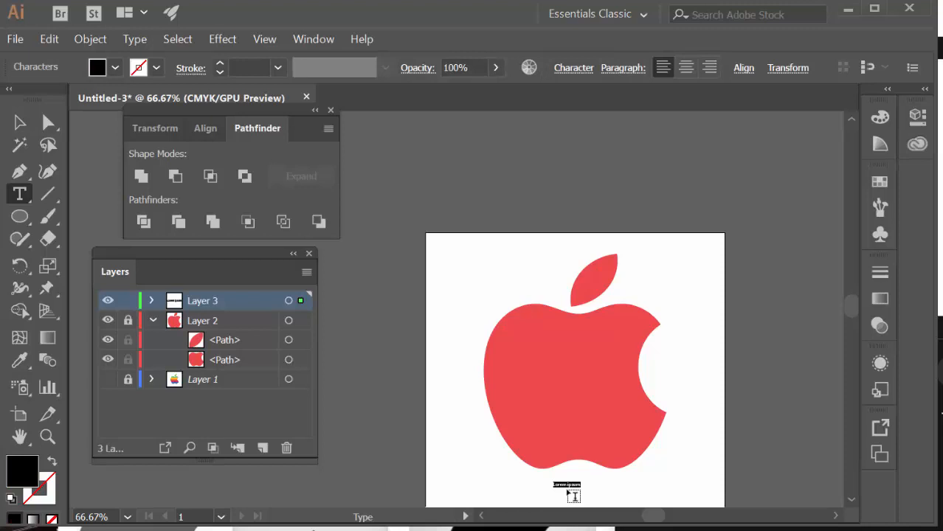
{"action": "type", "text": "C"}
{"action": "type", "text": "lir"}
{"action": "key", "text": "BackSpace"}
{"action": "key", "text": "BackSpace"}
{"action": "key", "text": "BackSpace"}
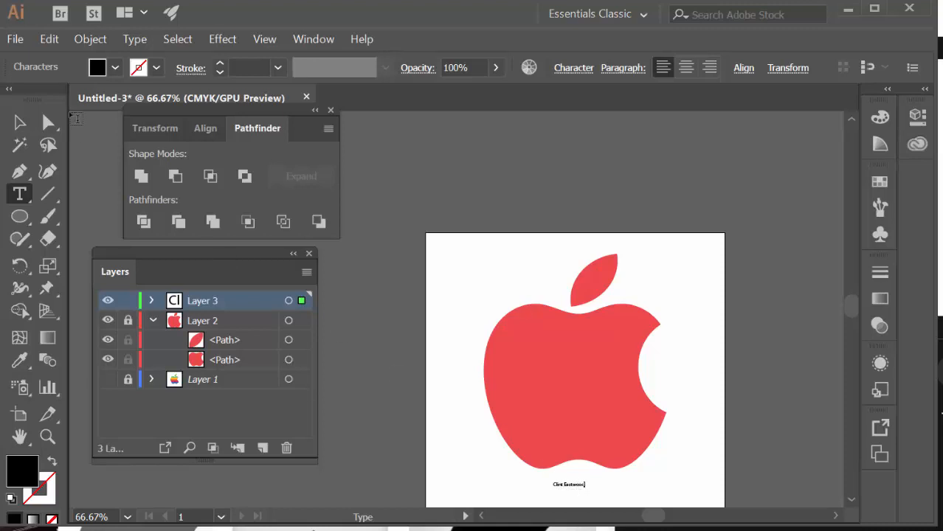
Step: Enlarge the name text below the apple until it is about three-quarters of the apple's width
{"action": "left_click", "coordinate": [20, 122]}
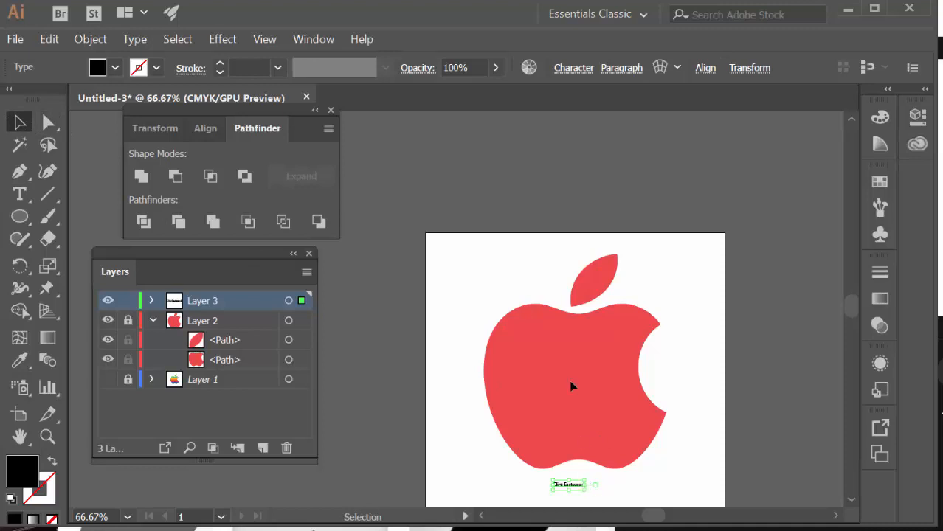
{"action": "left_click", "coordinate": [566, 72]}
{"action": "left_click_drag", "start_coordinate": [590, 481], "coordinate": [671, 497]}
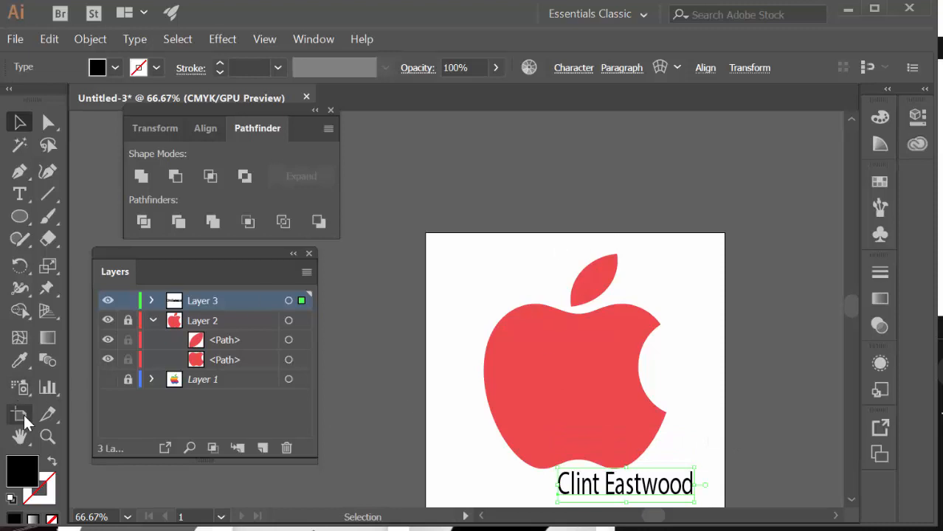
Step: Fit the whole artboard in the window and collapse the floating Pathfinder and Layers panels
{"action": "double_click", "coordinate": [19, 437]}
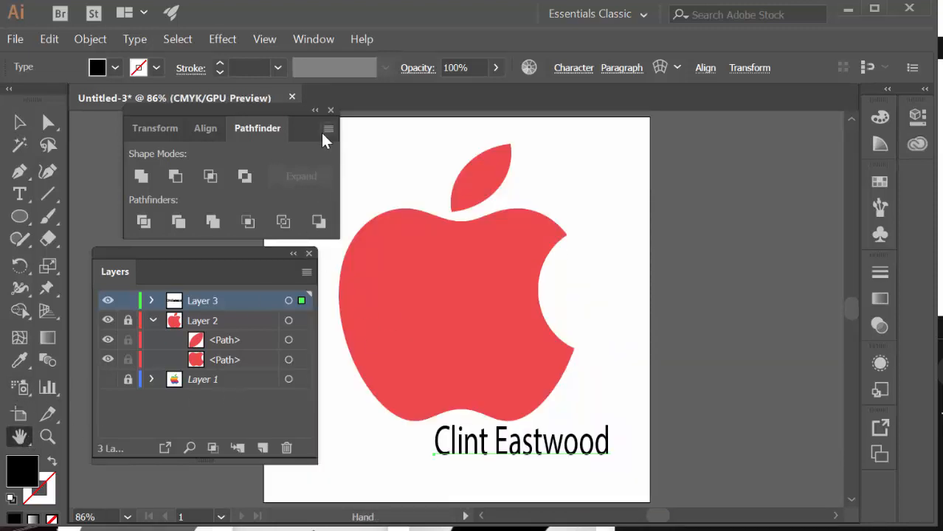
{"action": "left_click", "coordinate": [315, 111]}
{"action": "left_click", "coordinate": [293, 253]}
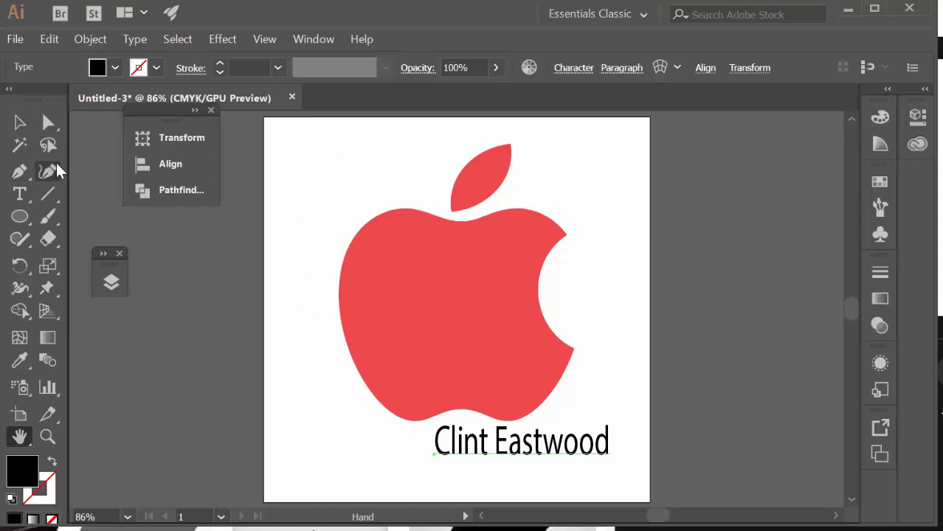
Step: Save the document as appleLogoEastwood in Adobe Illustrator (*.AI) format, keeping the default Illustrator CC options
{"action": "left_click", "coordinate": [15, 40]}
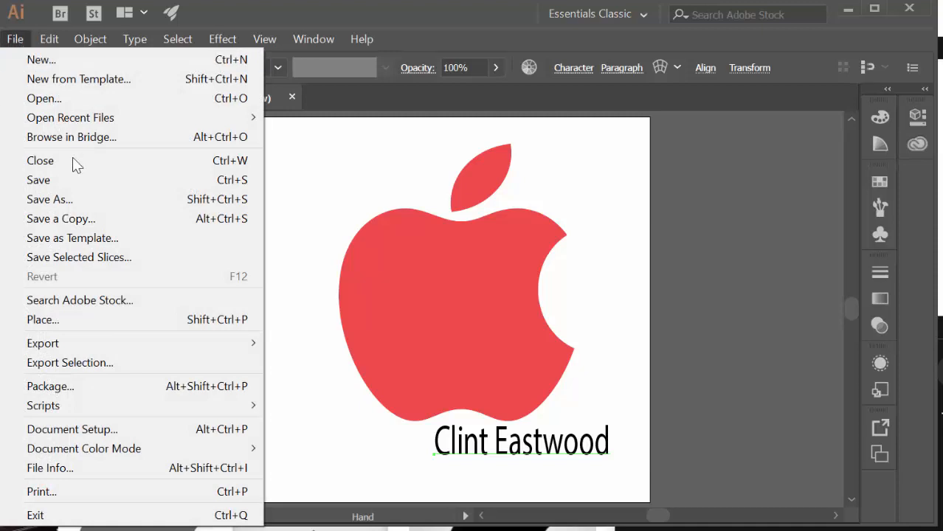
{"action": "left_click", "coordinate": [73, 198]}
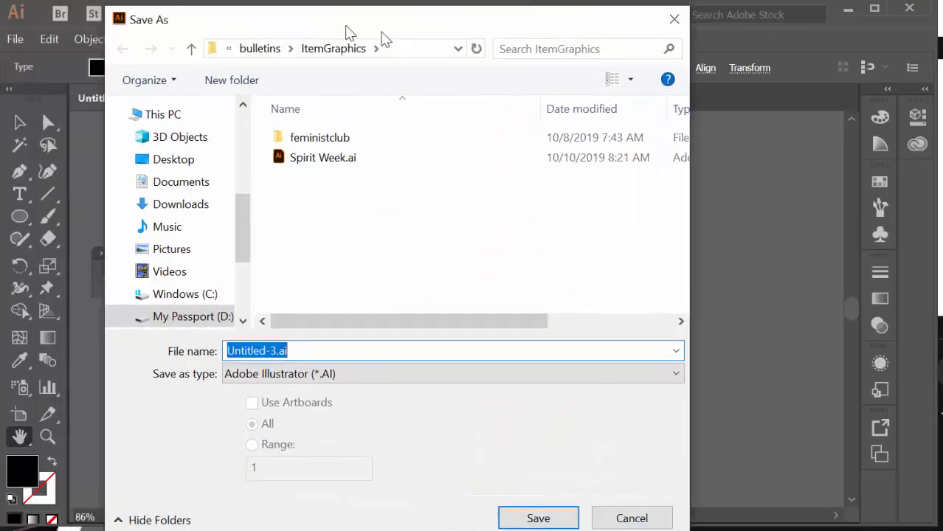
{"action": "left_click_drag", "start_coordinate": [350, 33], "coordinate": [465, 50]}
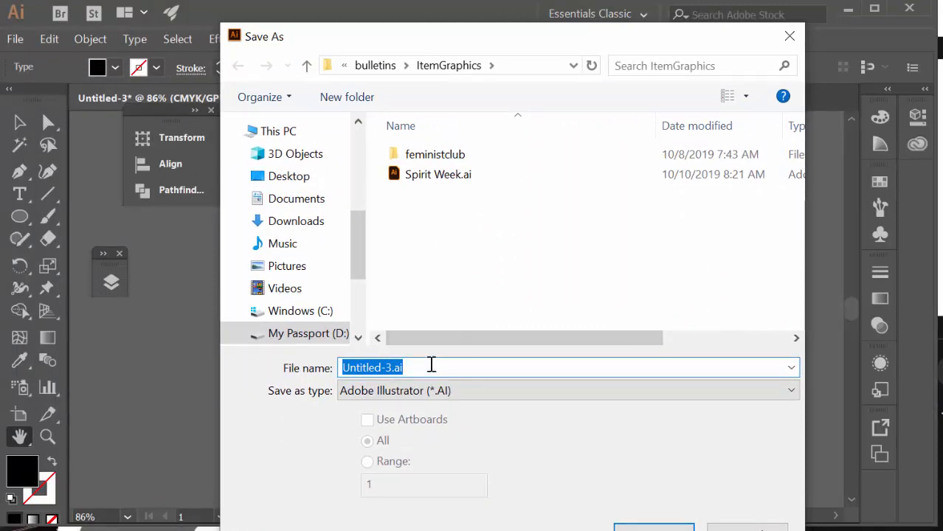
{"action": "type", "text": "appleLo"}
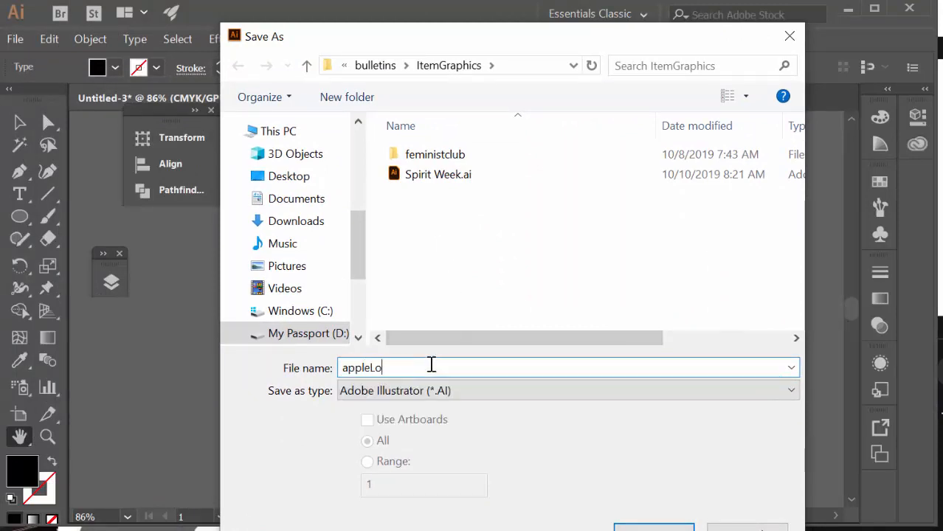
{"action": "type", "text": "goEastwood"}
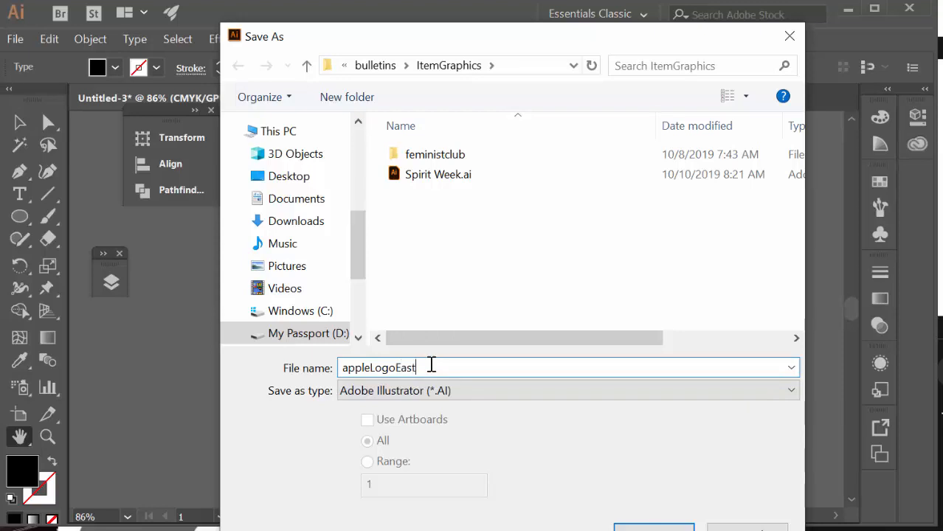
{"action": "left_click", "coordinate": [653, 526]}
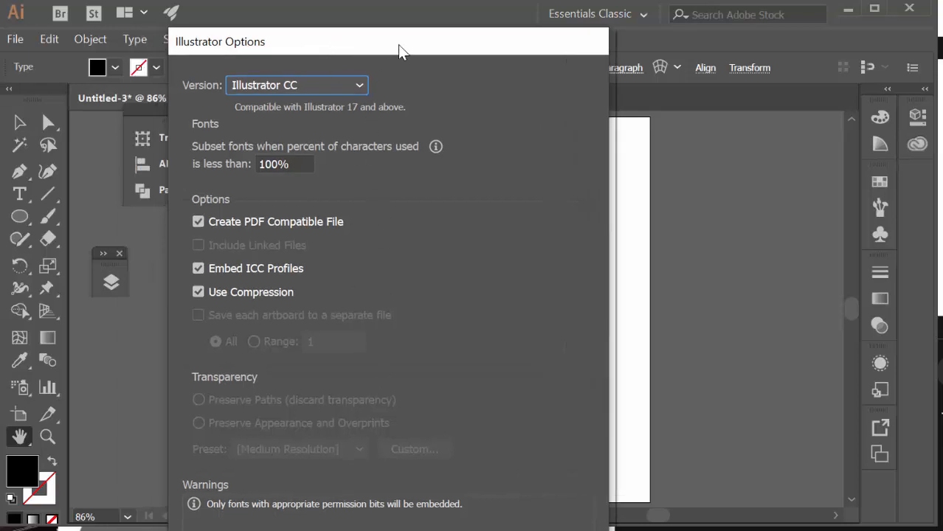
{"action": "left_click_drag", "start_coordinate": [397, 44], "coordinate": [370, 0]}
{"action": "left_click", "coordinate": [433, 523]}
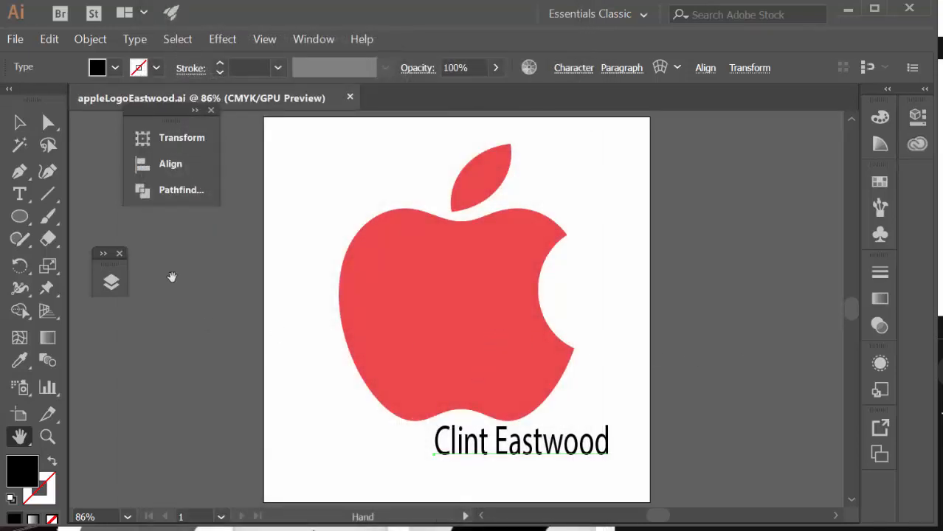
Step: Deselect the name text and unlock Layer 2 so its apple shapes are editable
{"action": "left_click", "coordinate": [110, 282]}
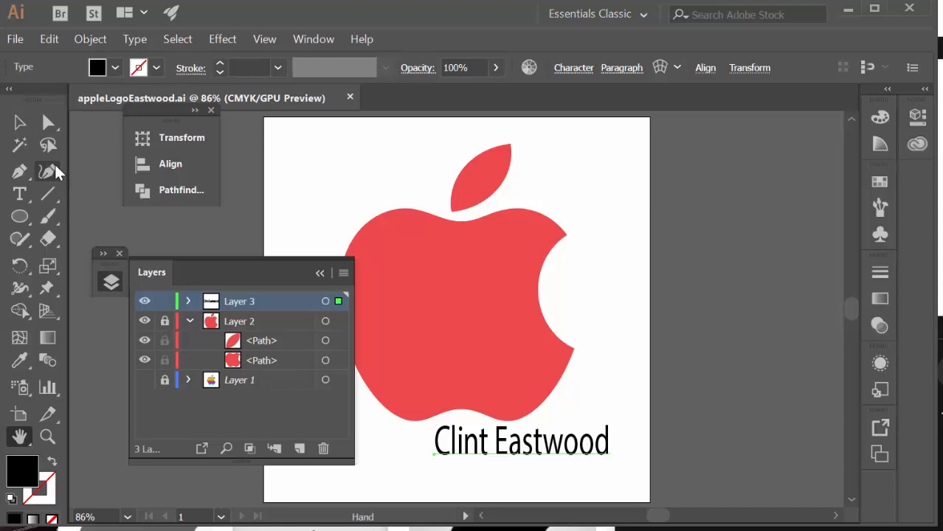
{"action": "left_click", "coordinate": [19, 122]}
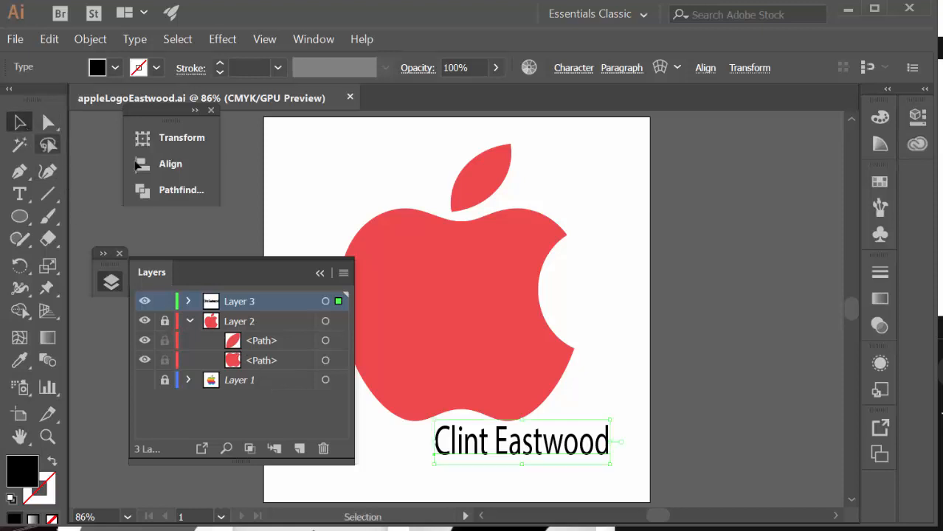
{"action": "left_click", "coordinate": [631, 273]}
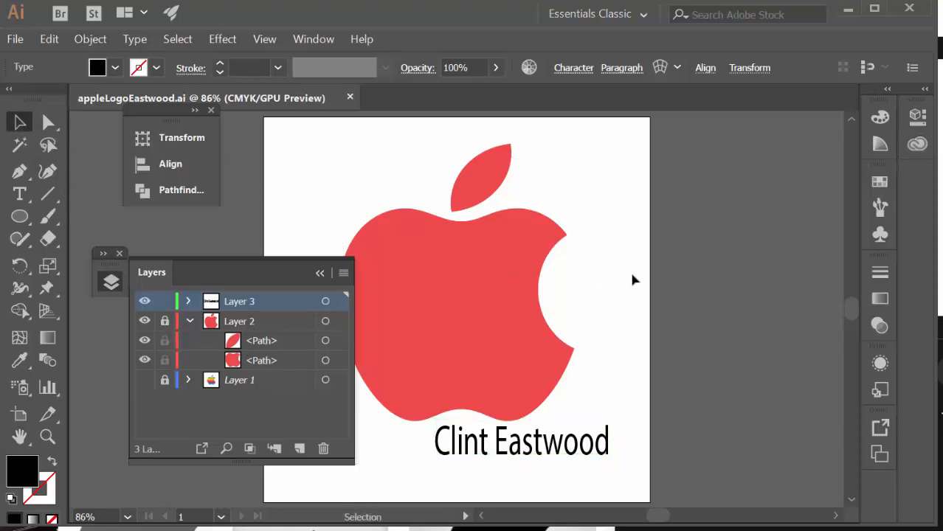
{"action": "left_click", "coordinate": [164, 321]}
Step: Select the apple and leaf and give them a black stroke with a weight of 6 pt
{"action": "left_click", "coordinate": [522, 296]}
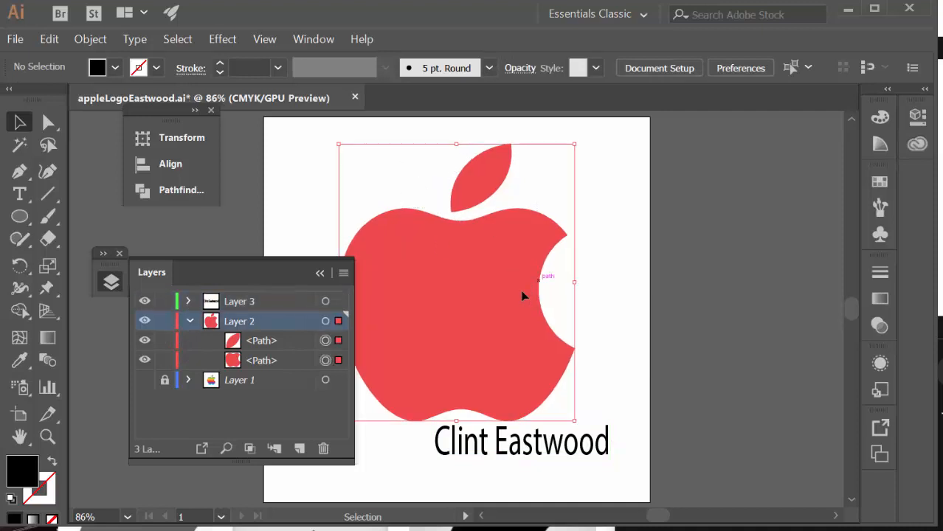
{"action": "left_click", "coordinate": [156, 68]}
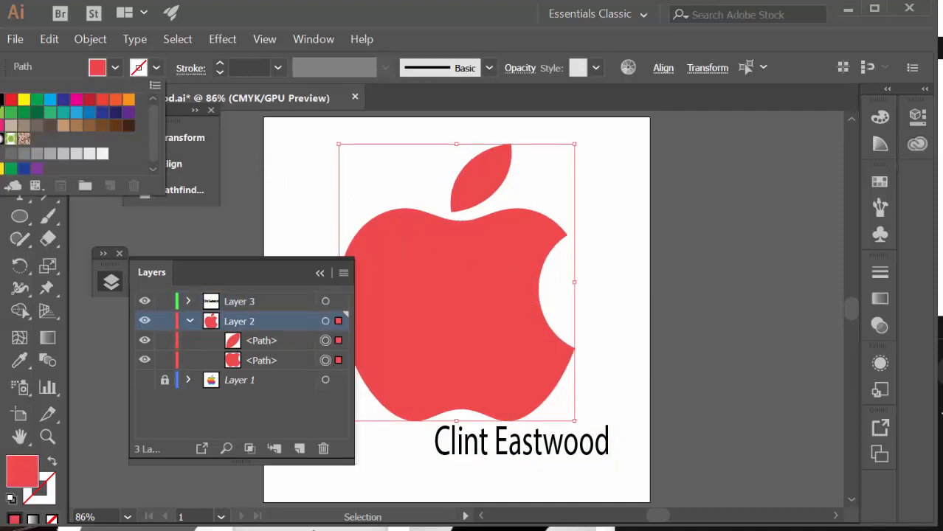
{"action": "left_click", "coordinate": [2, 98]}
{"action": "left_click", "coordinate": [220, 63]}
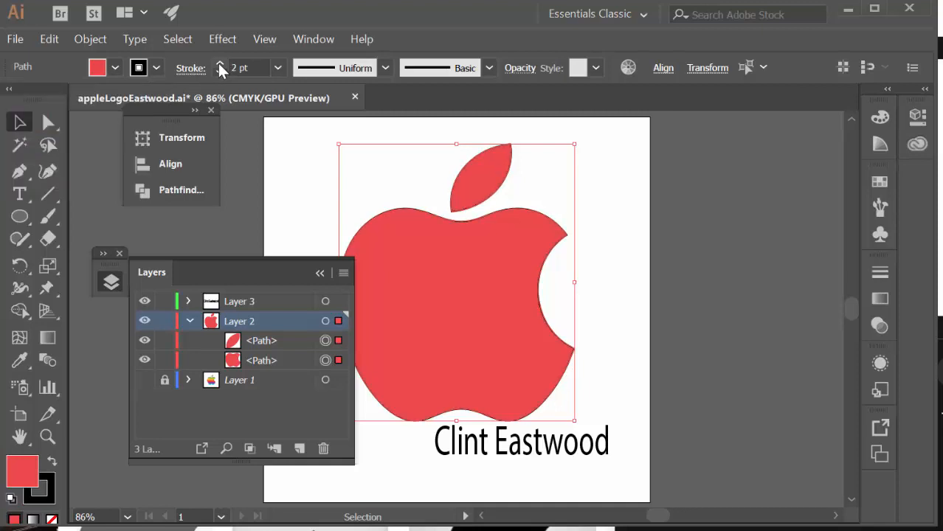
{"action": "left_click", "coordinate": [219, 63]}
{"action": "left_click", "coordinate": [219, 62]}
{"action": "left_click", "coordinate": [219, 62]}
{"action": "left_click", "coordinate": [219, 63]}
{"action": "left_click", "coordinate": [295, 157]}
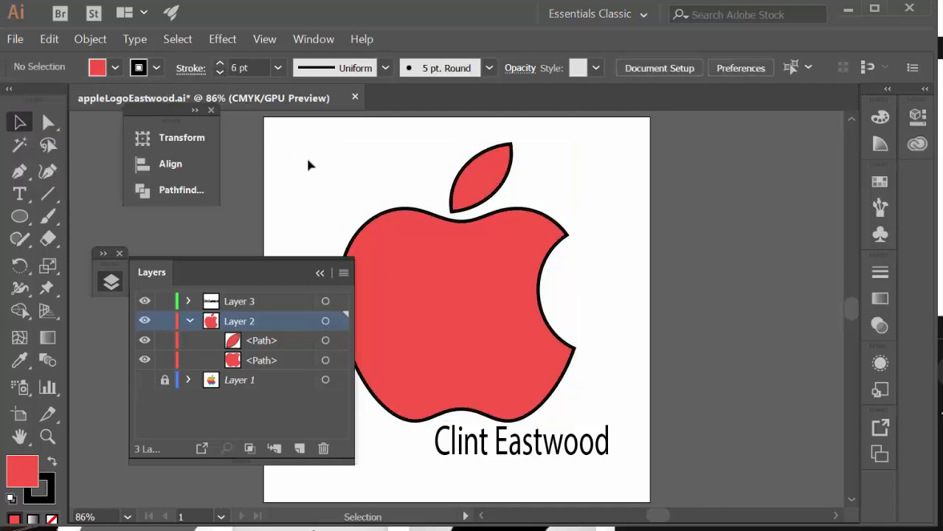
Step: Apply the Charcoal - Feather brush to the apple and leaf outlines and deselect them
{"action": "left_click_drag", "start_coordinate": [241, 273], "coordinate": [195, 265]}
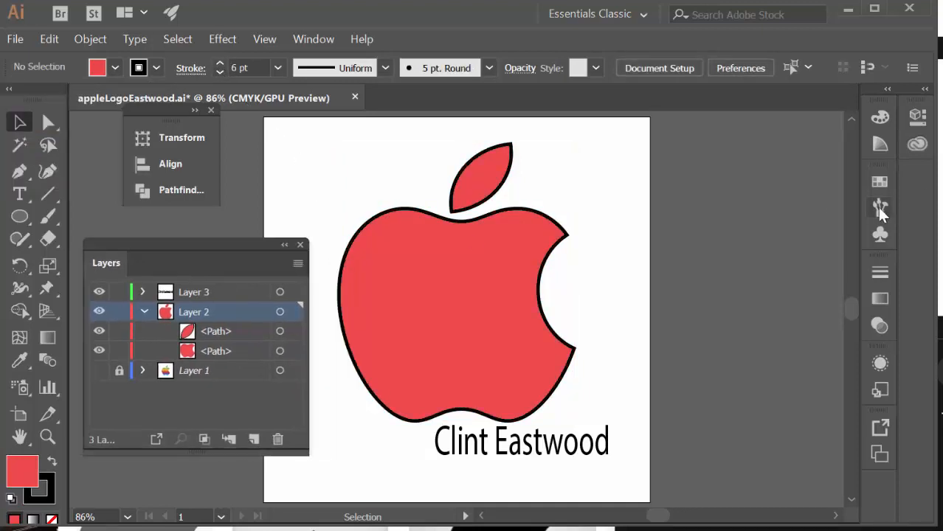
{"action": "left_click", "coordinate": [877, 208]}
{"action": "left_click", "coordinate": [704, 266]}
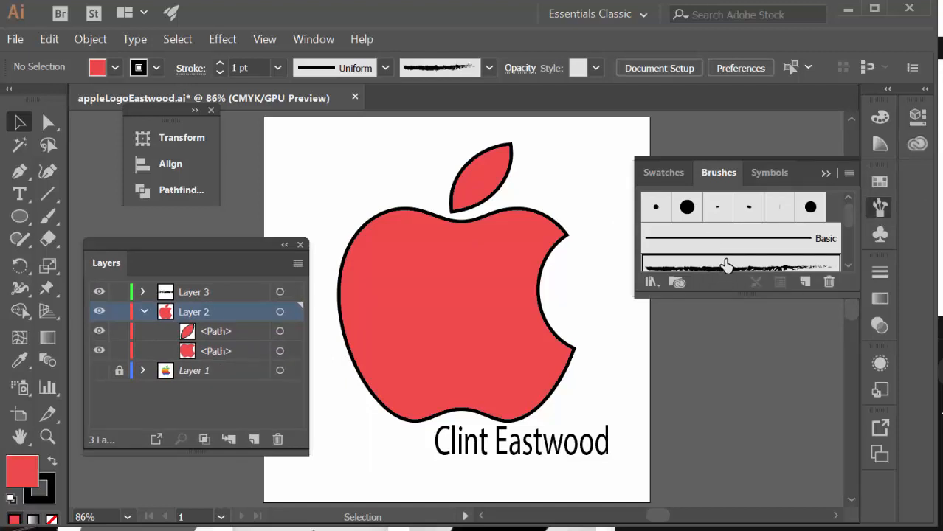
{"action": "scroll", "coordinate": [726, 265], "scroll_direction": "down", "scroll_amount": 1}
{"action": "left_click", "coordinate": [487, 249]}
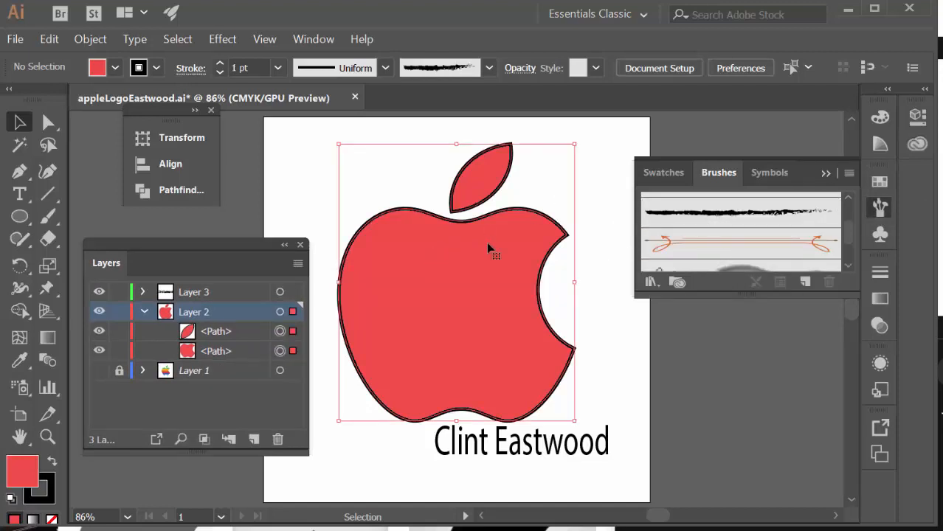
{"action": "left_click", "coordinate": [718, 215]}
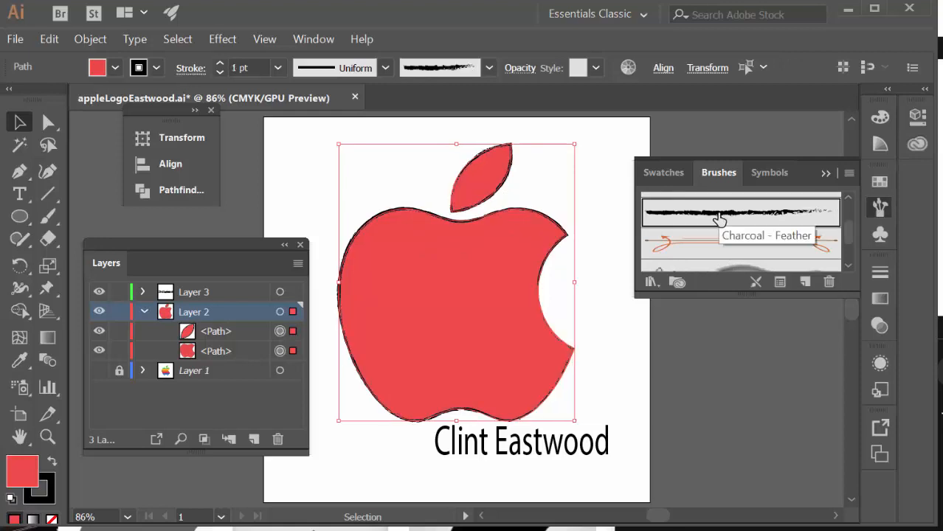
{"action": "left_click", "coordinate": [624, 270]}
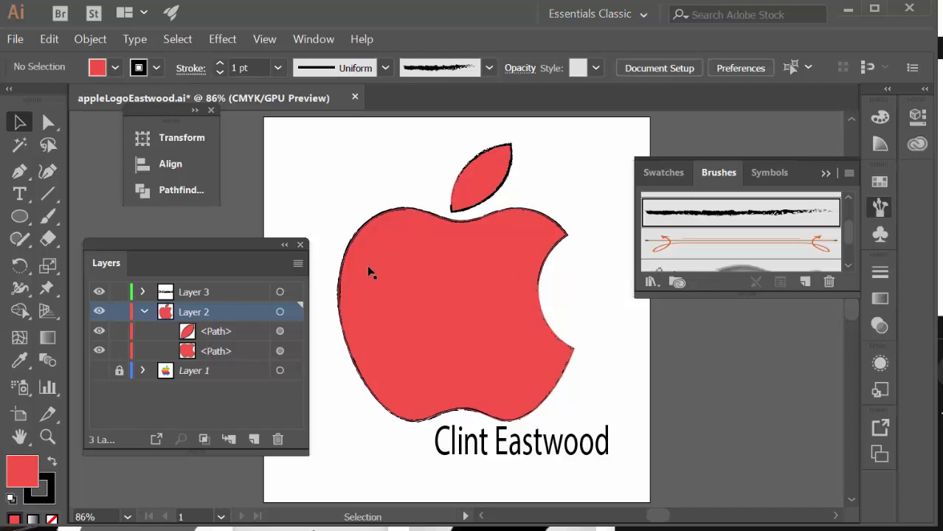
Step: Start exporting the artwork as appleLogoEastwood.png in PNG (*.PNG) format, without using artboards
{"action": "left_click", "coordinate": [16, 40]}
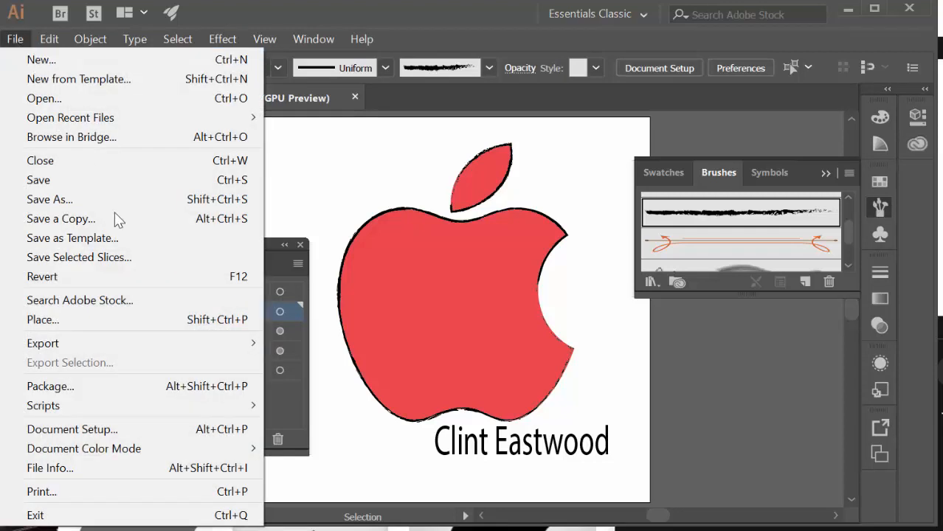
{"action": "mouse_move", "coordinate": [169, 344]}
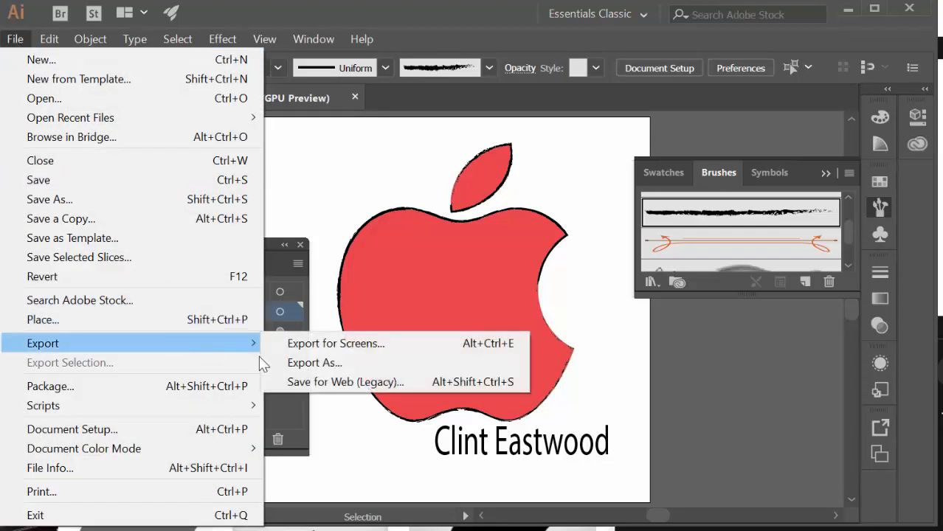
{"action": "left_click", "coordinate": [303, 362]}
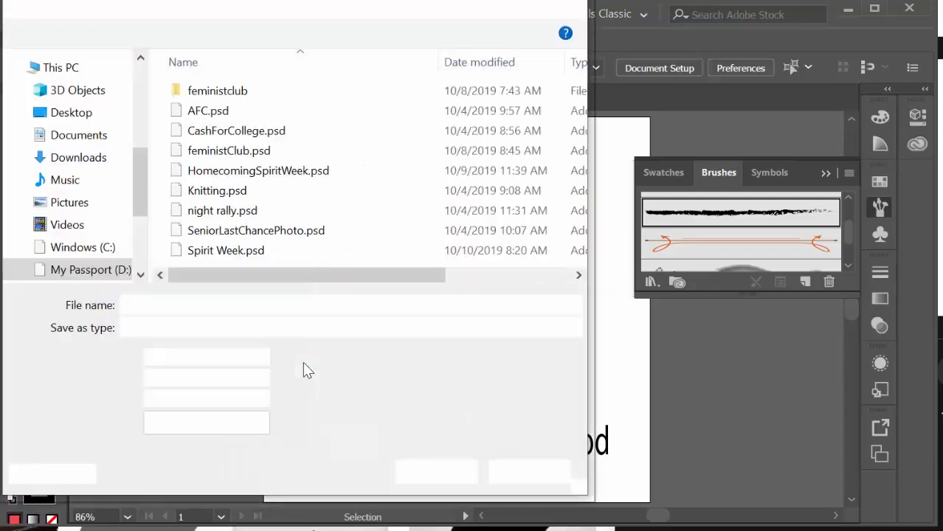
{"action": "left_click_drag", "start_coordinate": [277, 1], "coordinate": [392, 32]}
{"action": "left_click", "coordinate": [394, 381]}
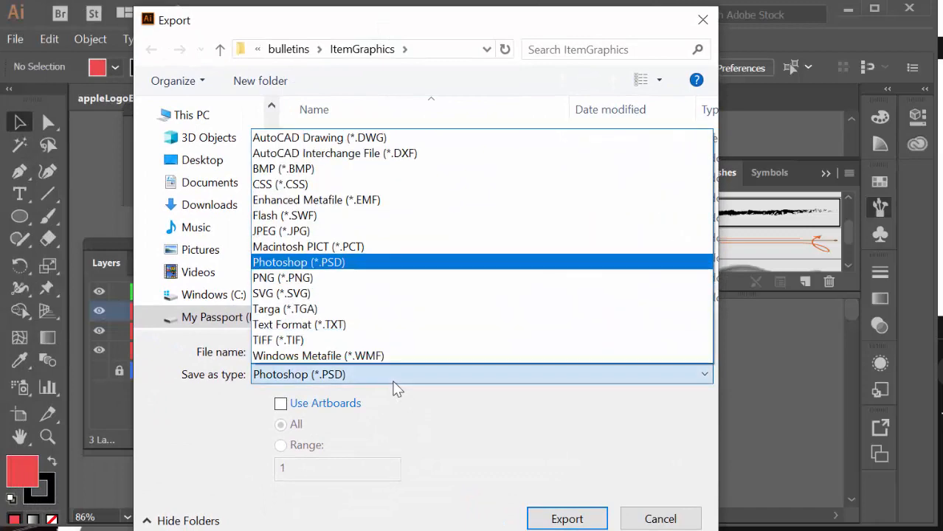
{"action": "left_click", "coordinate": [350, 278]}
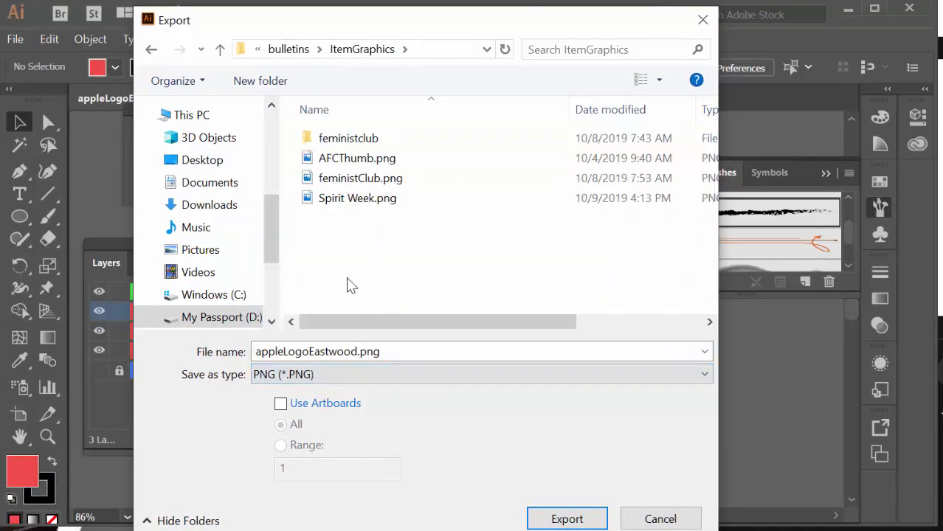
{"action": "left_click", "coordinate": [562, 519]}
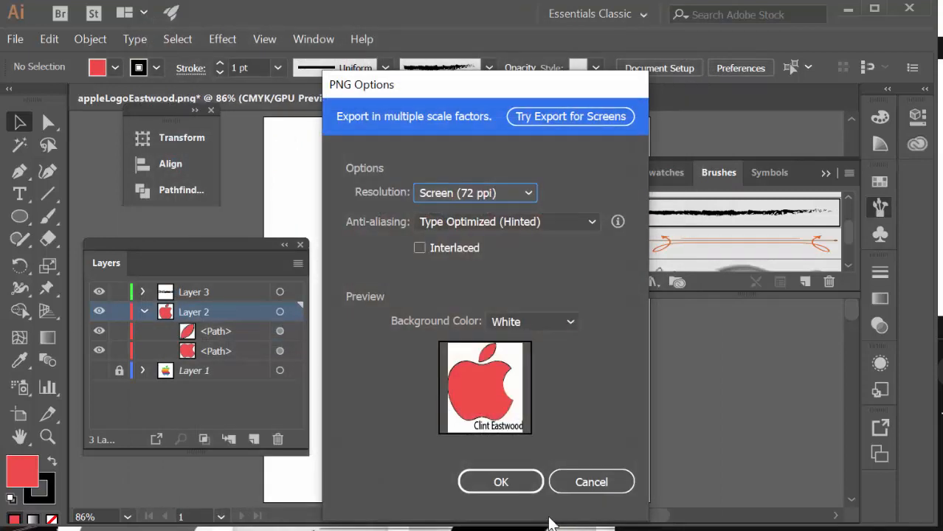
Step: Examine the background color choices in the PNG export options
{"action": "left_click_drag", "start_coordinate": [442, 89], "coordinate": [440, 31]}
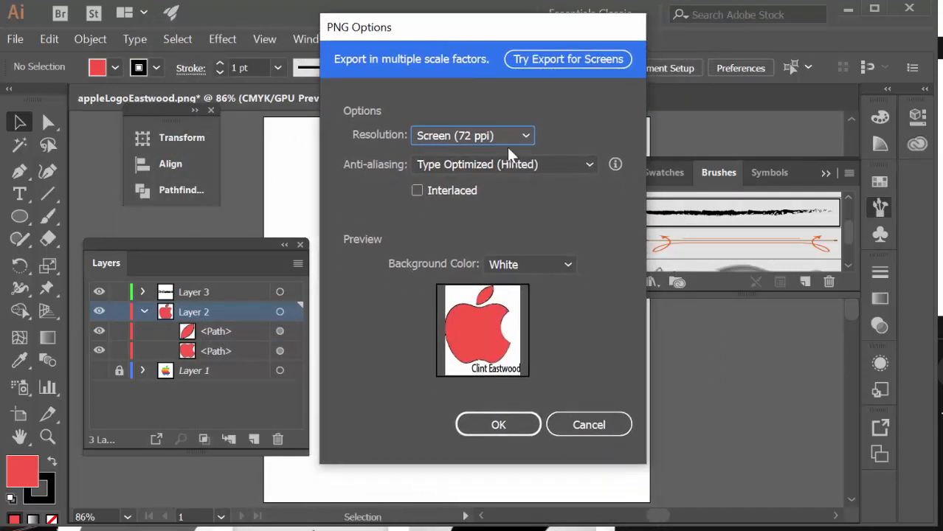
{"action": "left_click", "coordinate": [520, 265]}
{"action": "left_click", "coordinate": [520, 265]}
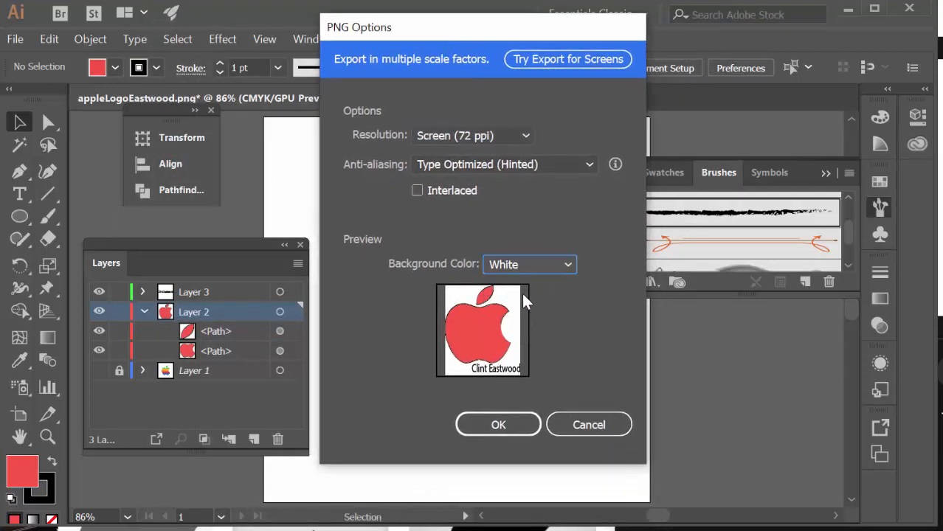
{"action": "left_click", "coordinate": [512, 265]}
{"action": "left_click", "coordinate": [520, 310]}
{"action": "left_click", "coordinate": [496, 427]}
Step: Switch to Export for Screens and look over its Assets and Artboards views, ending on the artboards
{"action": "left_click", "coordinate": [544, 61]}
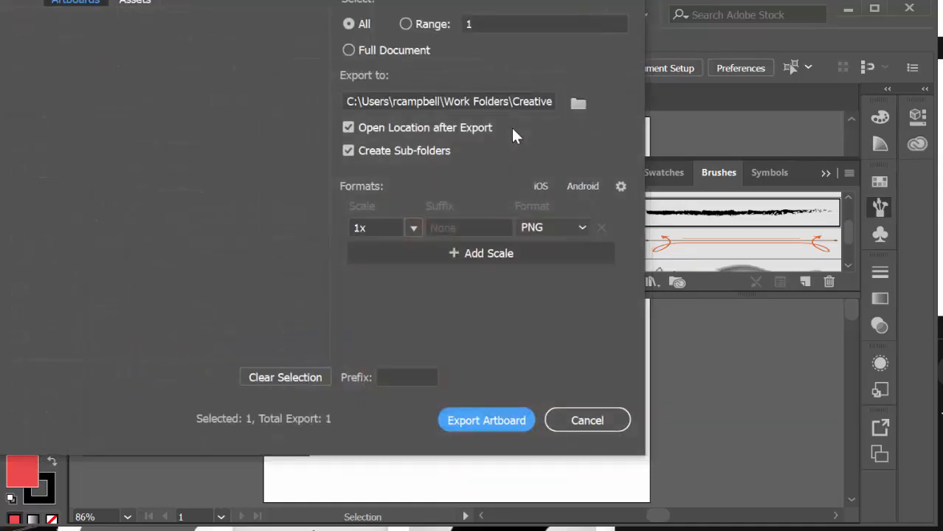
{"action": "left_click_drag", "start_coordinate": [297, 2], "coordinate": [539, 38]}
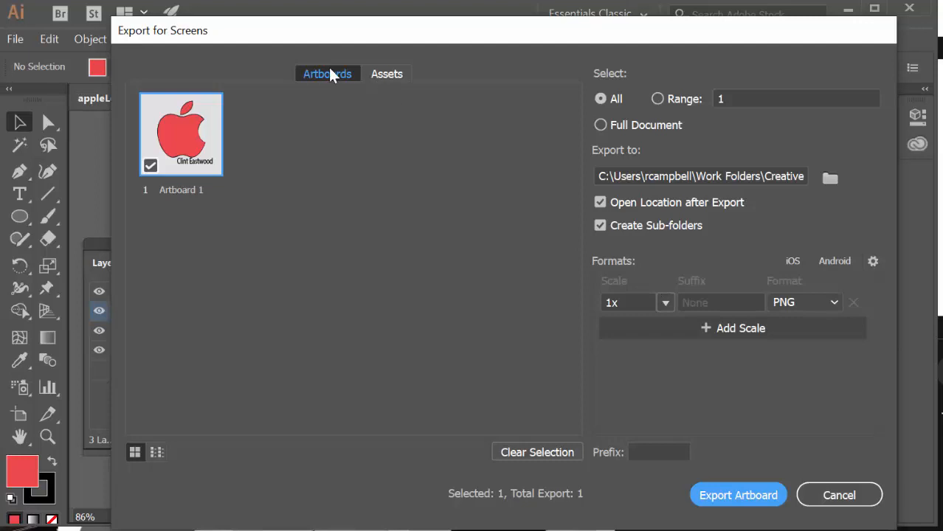
{"action": "left_click", "coordinate": [392, 73]}
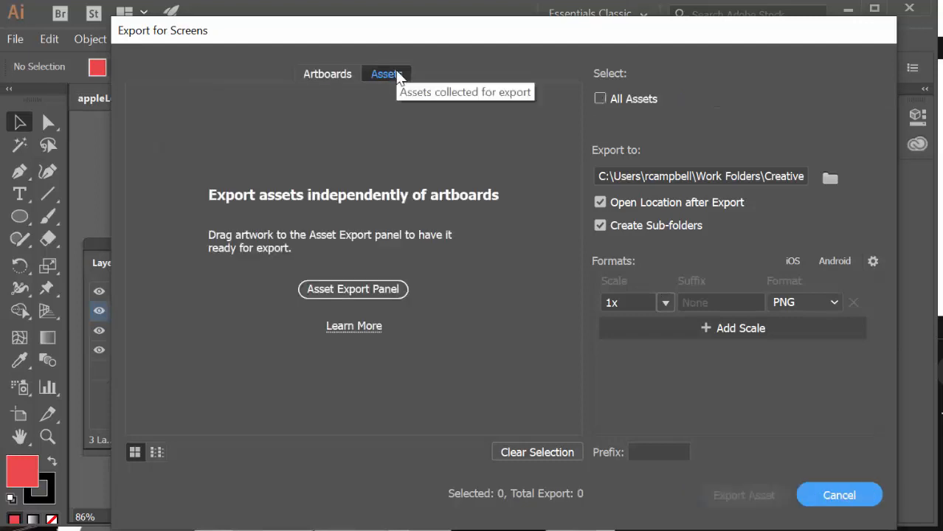
{"action": "left_click", "coordinate": [328, 73]}
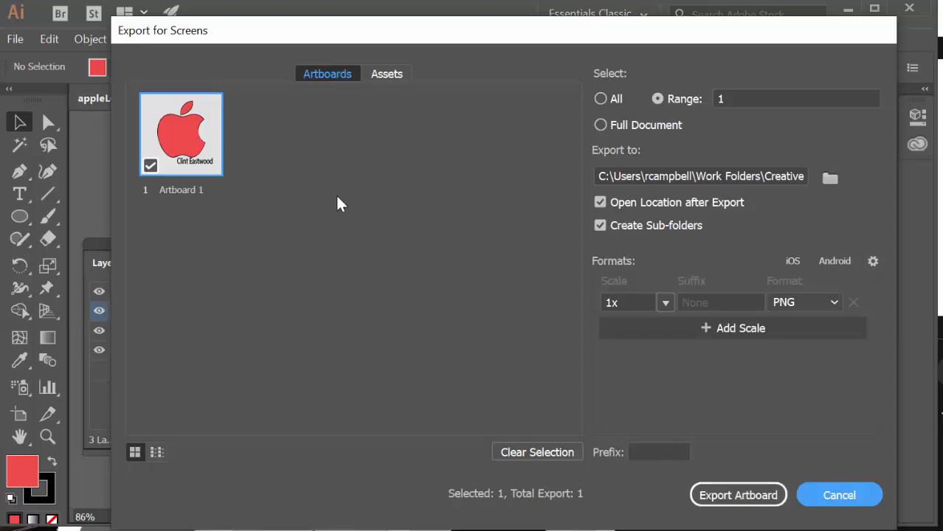
{"action": "left_click_drag", "start_coordinate": [351, 40], "coordinate": [407, 82]}
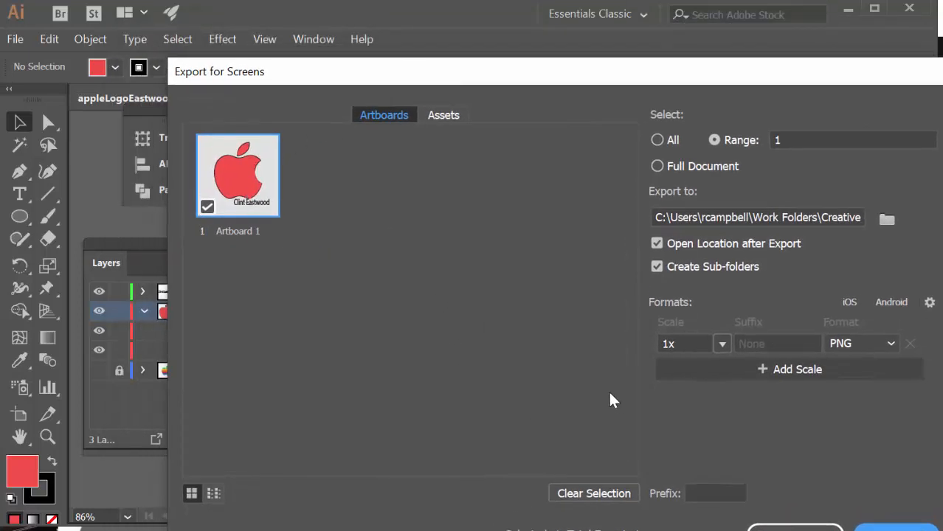
{"action": "left_click_drag", "start_coordinate": [583, 72], "coordinate": [528, 25]}
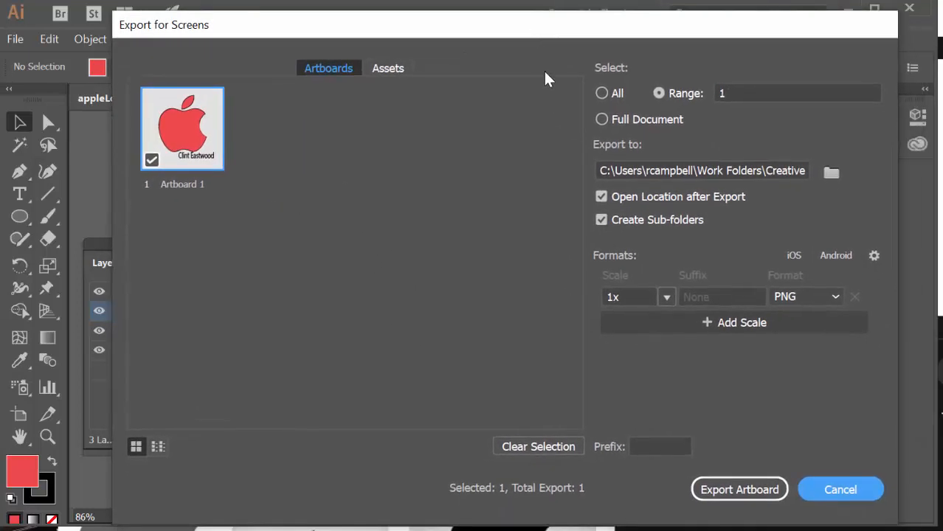
Step: Check which existing file the artboard export would replace and view its destination folder
{"action": "left_click", "coordinate": [729, 494]}
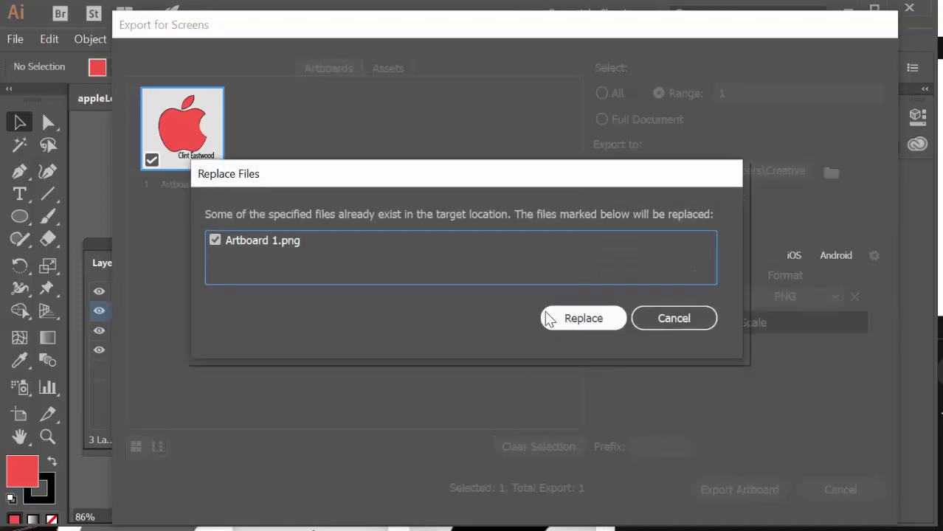
{"action": "left_click", "coordinate": [677, 318]}
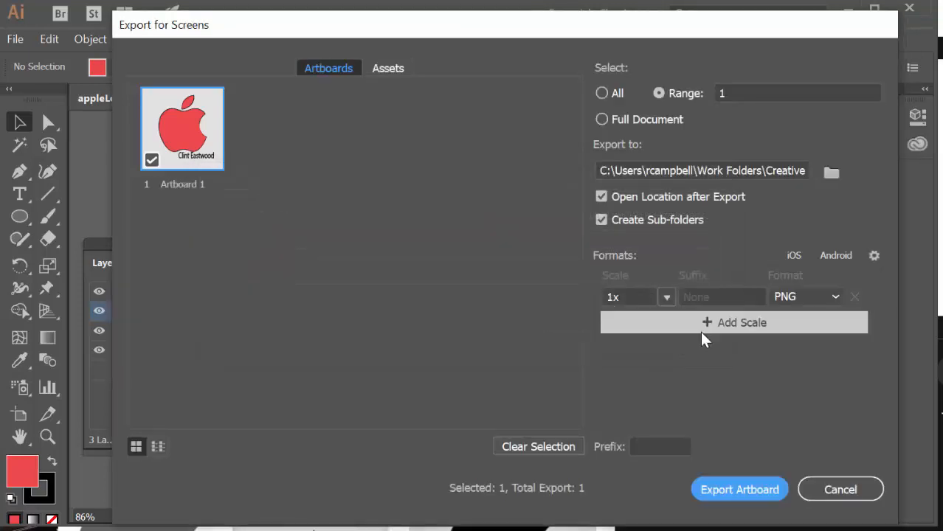
{"action": "left_click", "coordinate": [786, 166]}
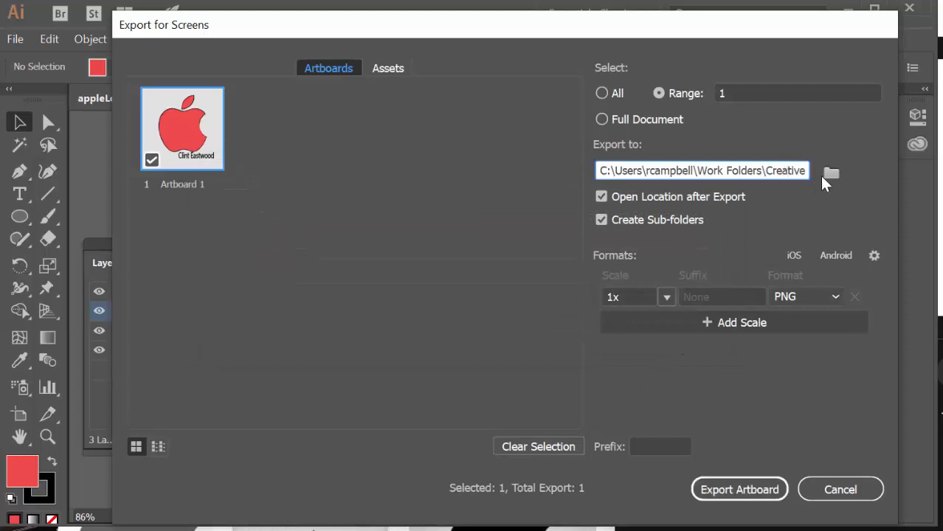
{"action": "left_click", "coordinate": [824, 175]}
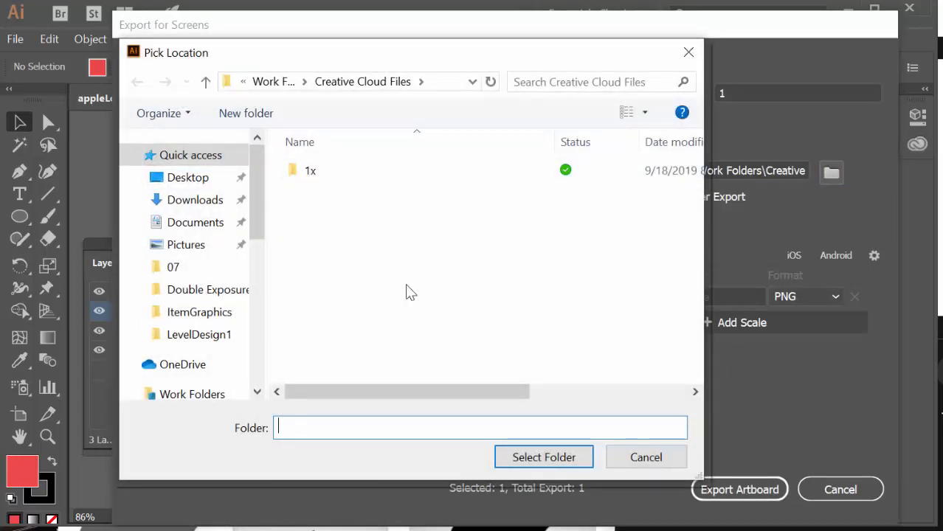
{"action": "left_click", "coordinate": [626, 457]}
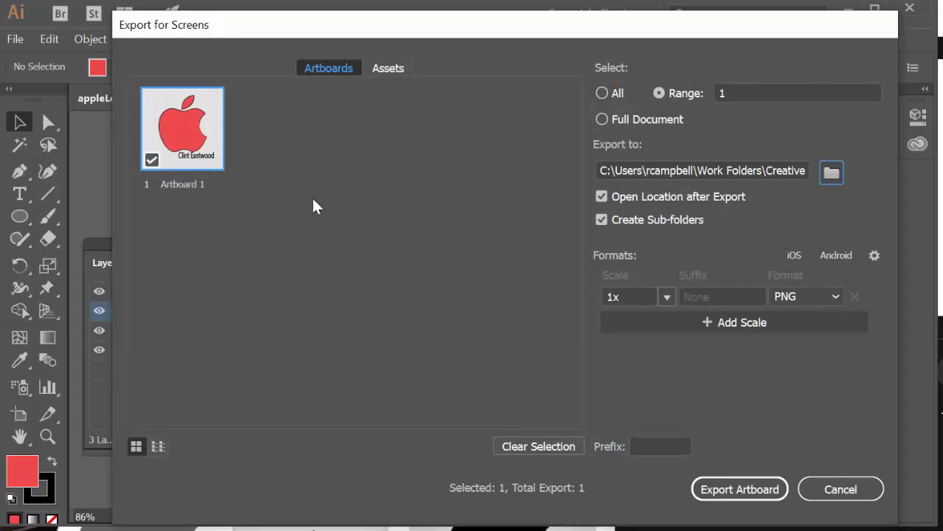
Step: Export Artboard 1 as a 1x PNG, replacing the existing Artboard 1.png, and dismiss the opened folder
{"action": "left_click", "coordinate": [731, 481]}
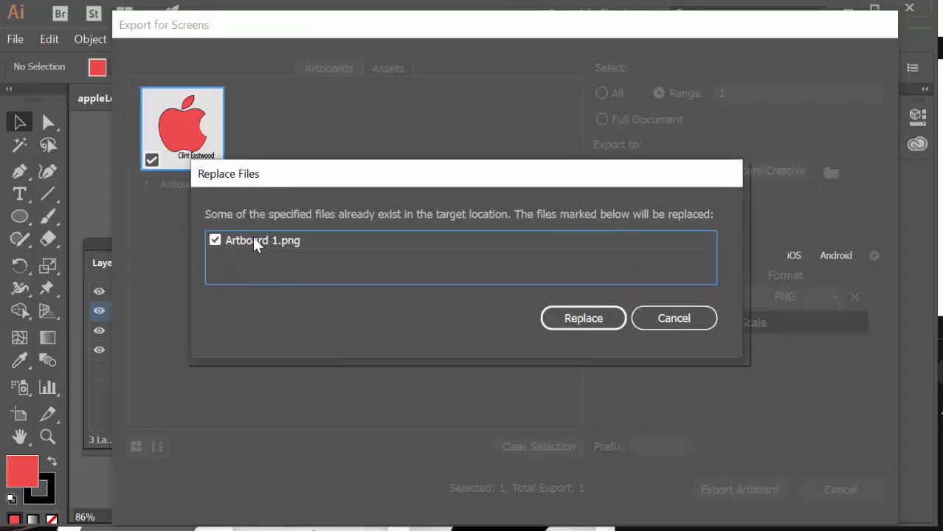
{"action": "left_click", "coordinate": [581, 317]}
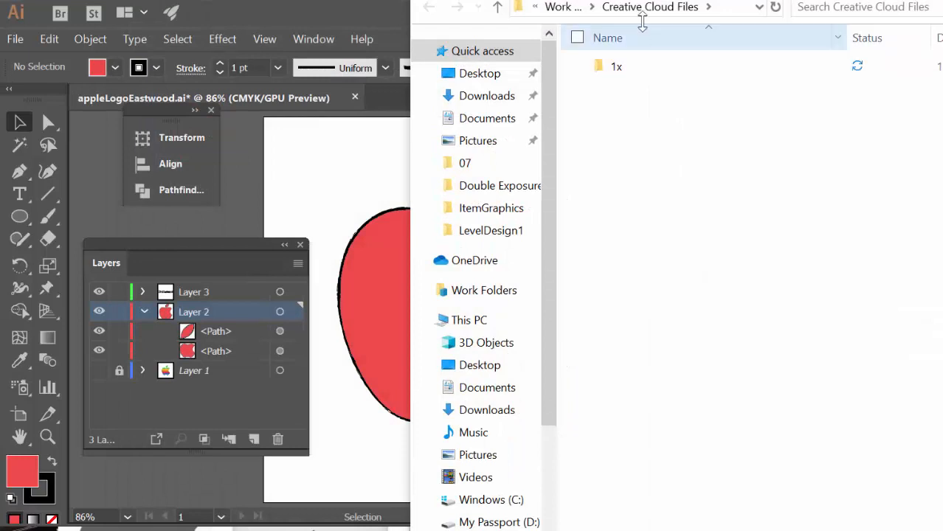
{"action": "left_click_drag", "start_coordinate": [693, 1], "coordinate": [557, 1]}
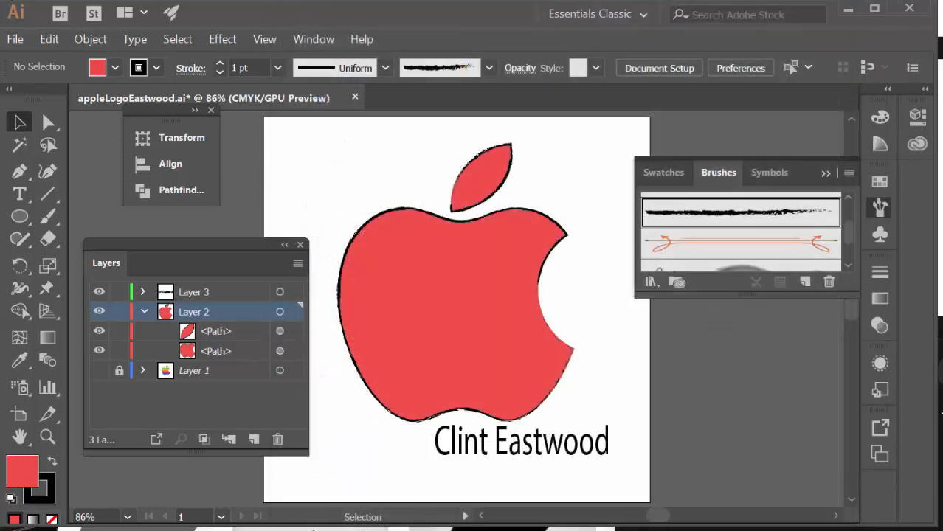
Step: Set up a Save for Web (Legacy) export in PNG-24 format with transparency turned off
{"action": "left_click", "coordinate": [15, 39]}
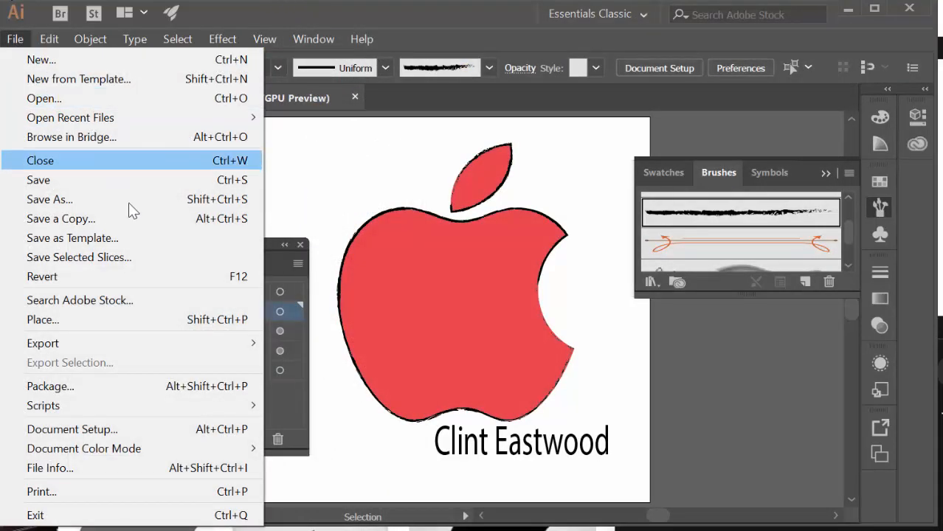
{"action": "mouse_move", "coordinate": [181, 342]}
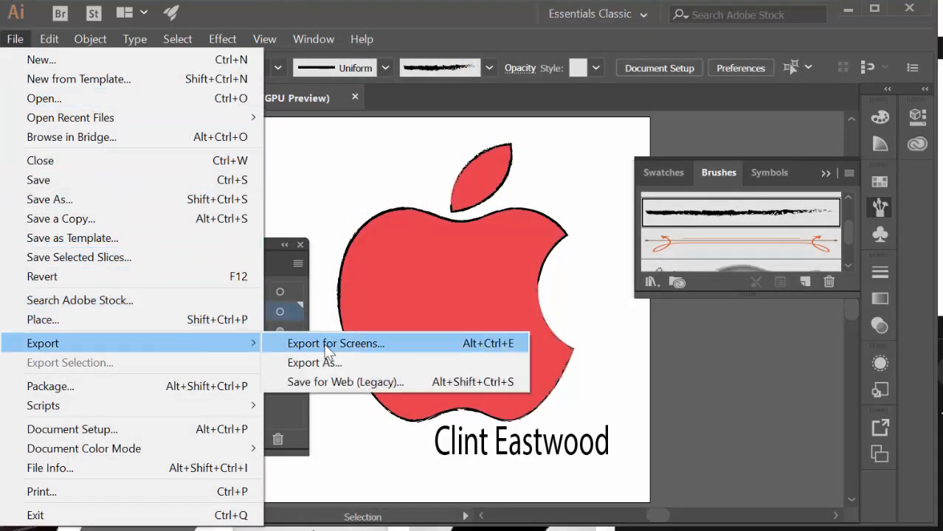
{"action": "left_click", "coordinate": [321, 381]}
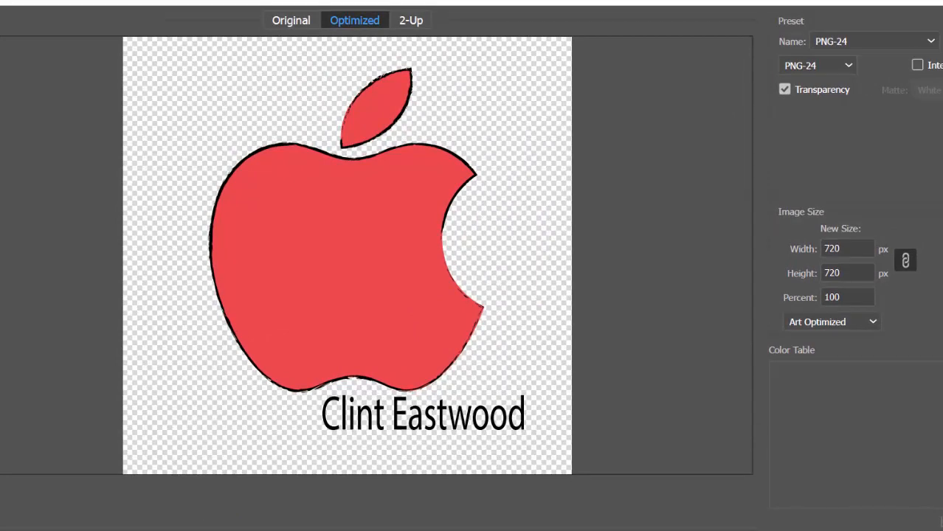
{"action": "left_click_drag", "start_coordinate": [0, 199], "coordinate": [82, 206]}
{"action": "left_click_drag", "start_coordinate": [259, 0], "coordinate": [187, 29]}
{"action": "left_click_drag", "start_coordinate": [942, 223], "coordinate": [815, 223]}
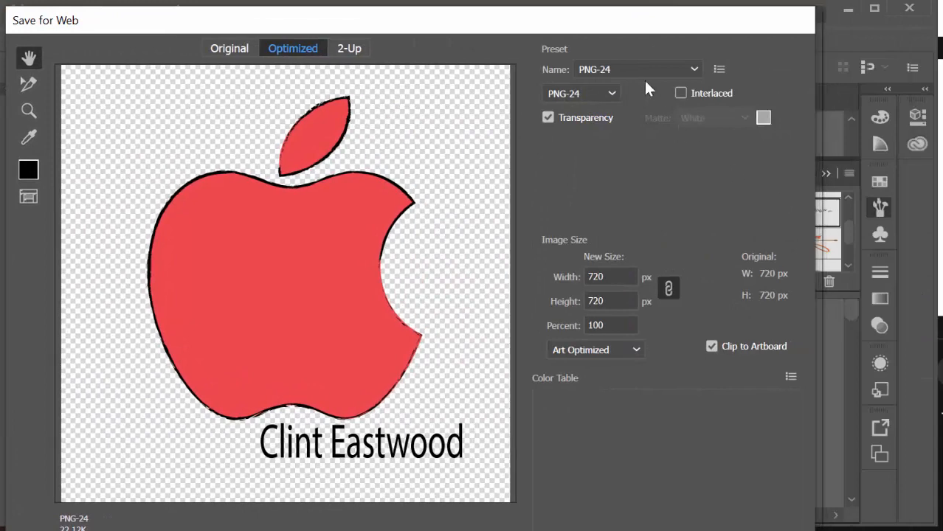
{"action": "left_click", "coordinate": [547, 118]}
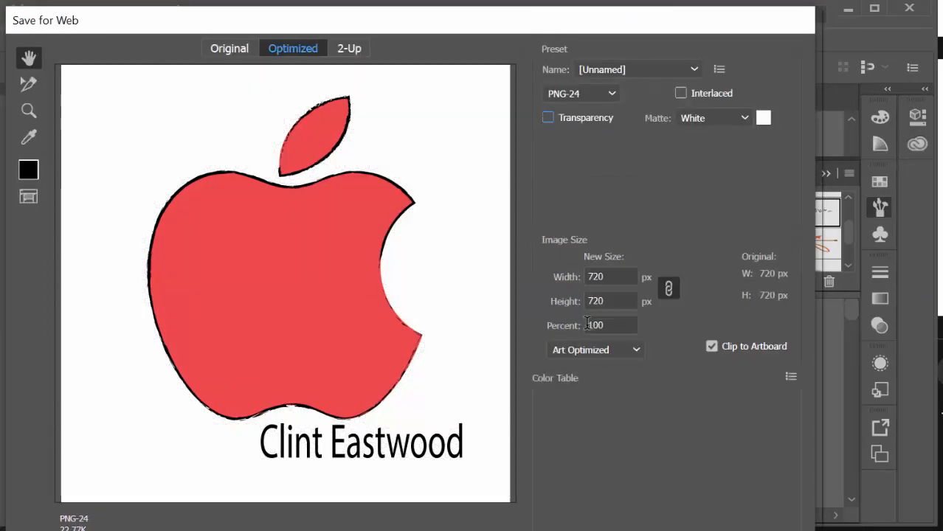
Step: Save the web image as appleLogoEastwood.png in the Documents folder
{"action": "left_click_drag", "start_coordinate": [632, 29], "coordinate": [622, 0]}
{"action": "key", "text": "Return"}
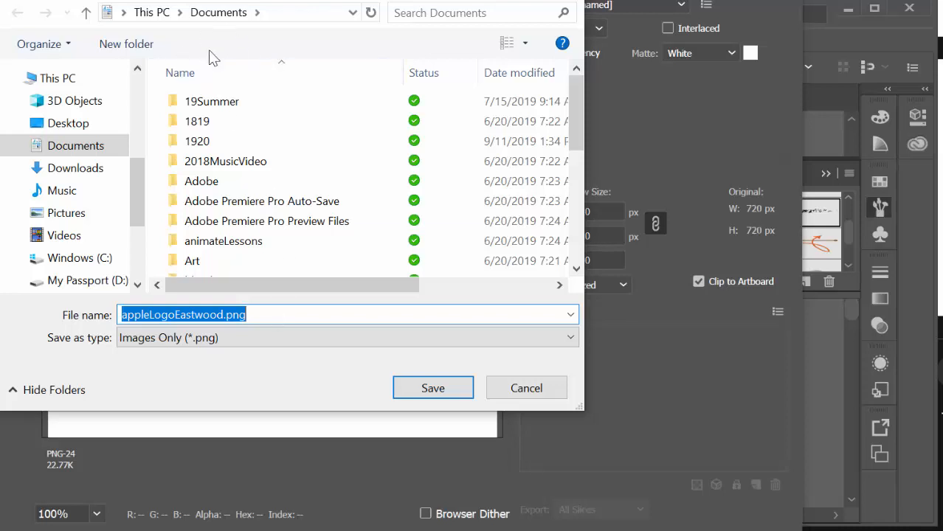
{"action": "left_click", "coordinate": [433, 389]}
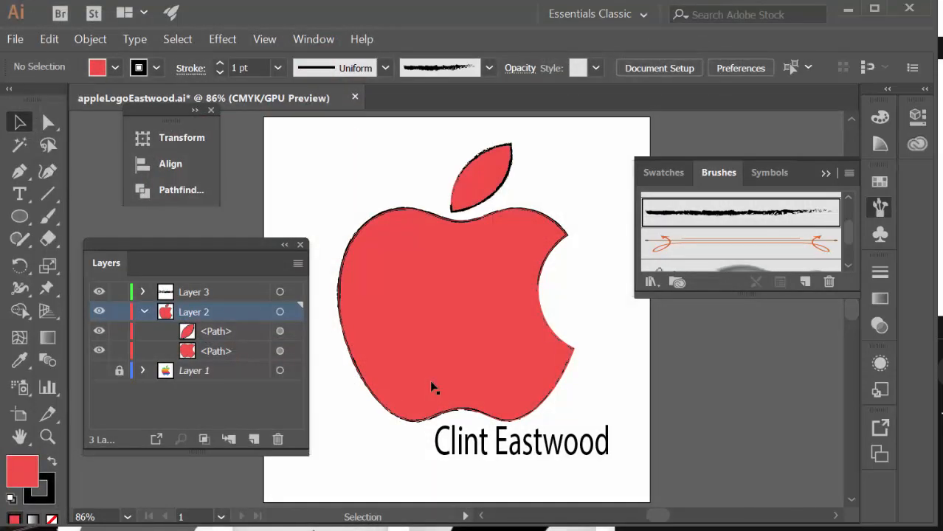